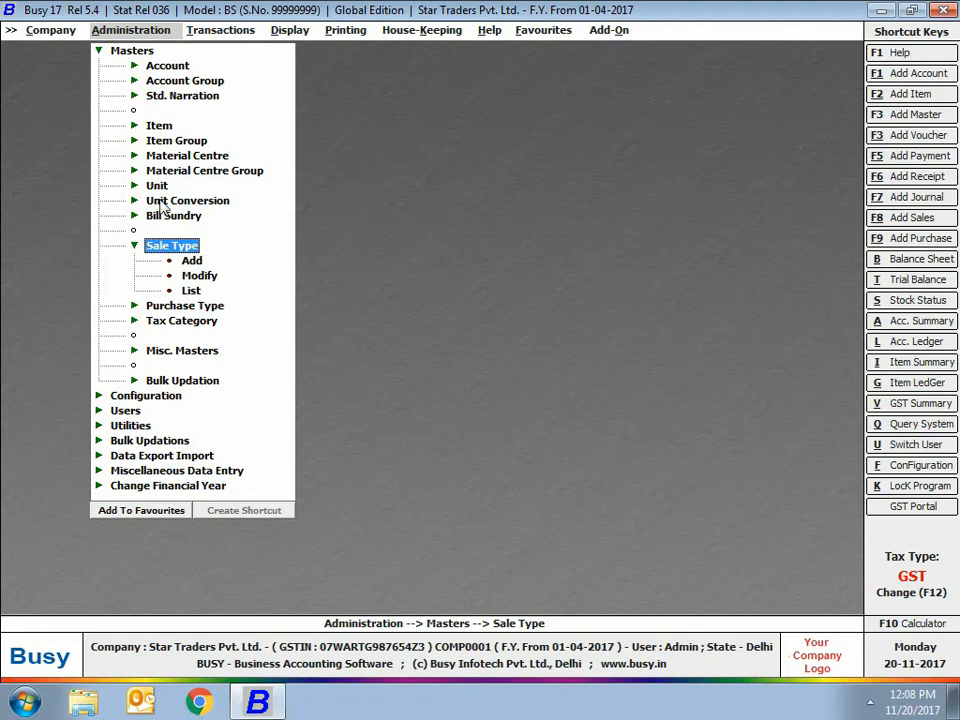
# Step: Start a new sale type master and name it "Sale Type for GST"
pyautogui.click(191, 261)
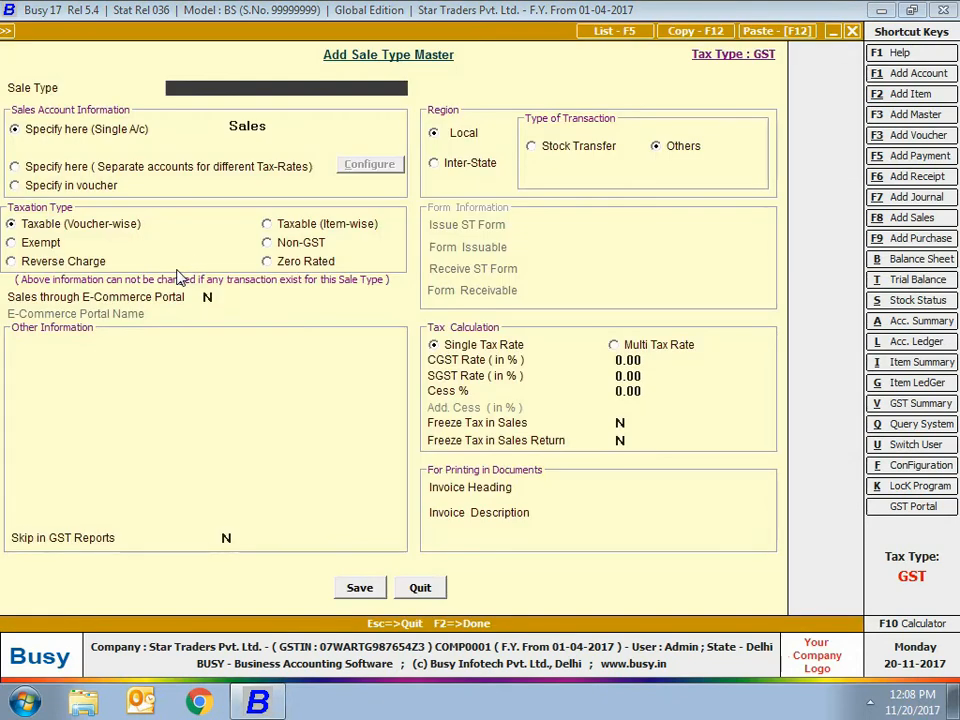
pyautogui.write('Sale Type for GST')
pyautogui.press('Return')
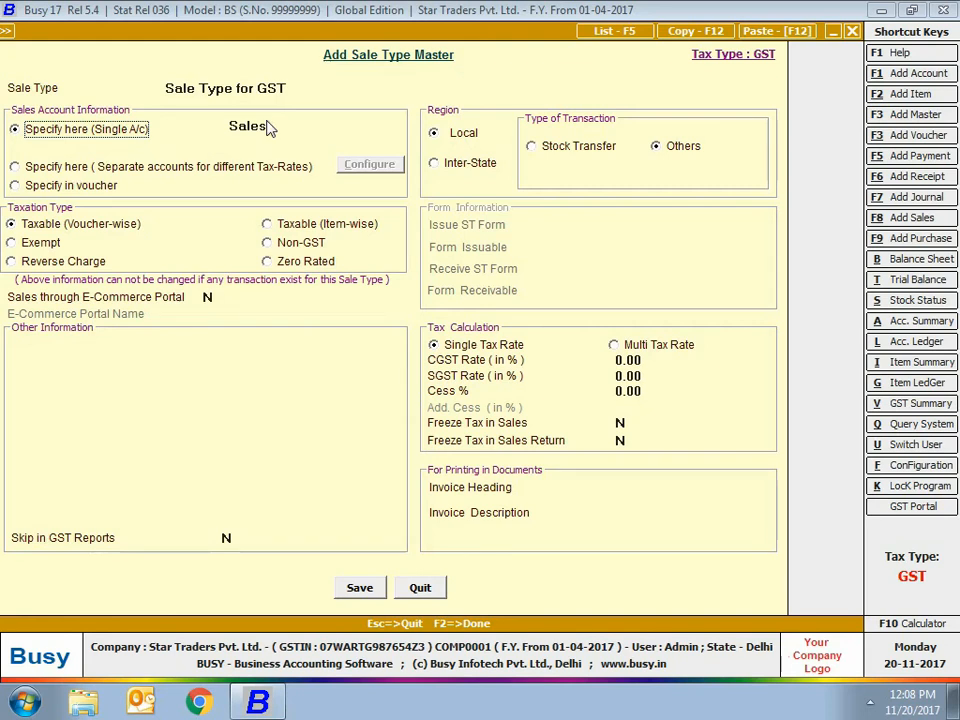
# Step: Choose separate sales accounts for different tax rates and enter a Goods row with 14% CGST and 14% SGST
pyautogui.click(82, 168)
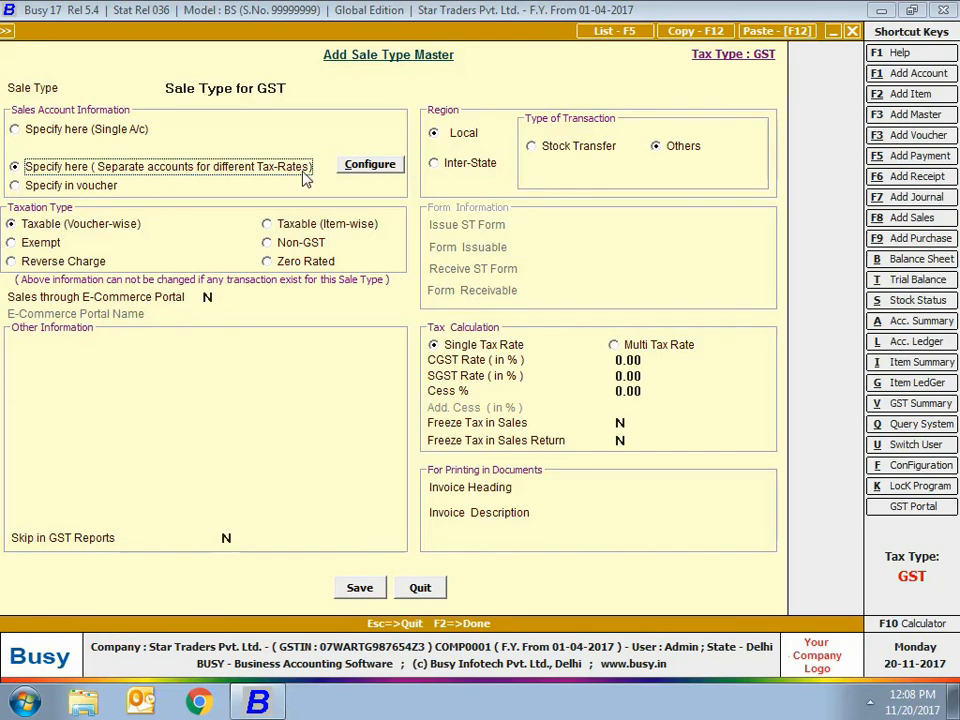
pyautogui.click(367, 165)
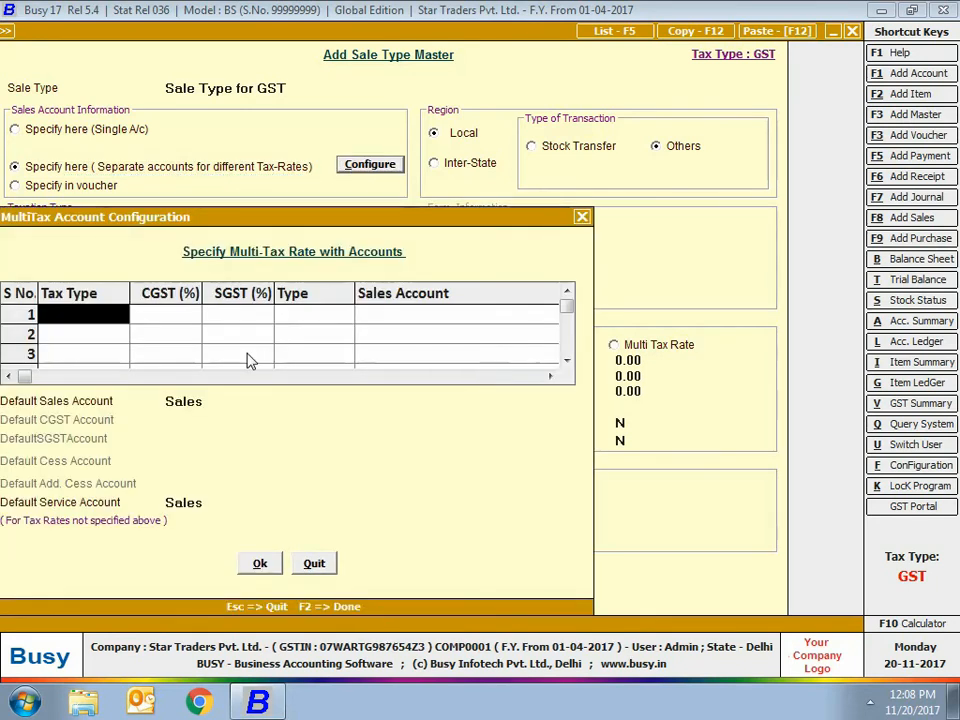
pyautogui.write('g')
pyautogui.press('Return')
pyautogui.write('14')
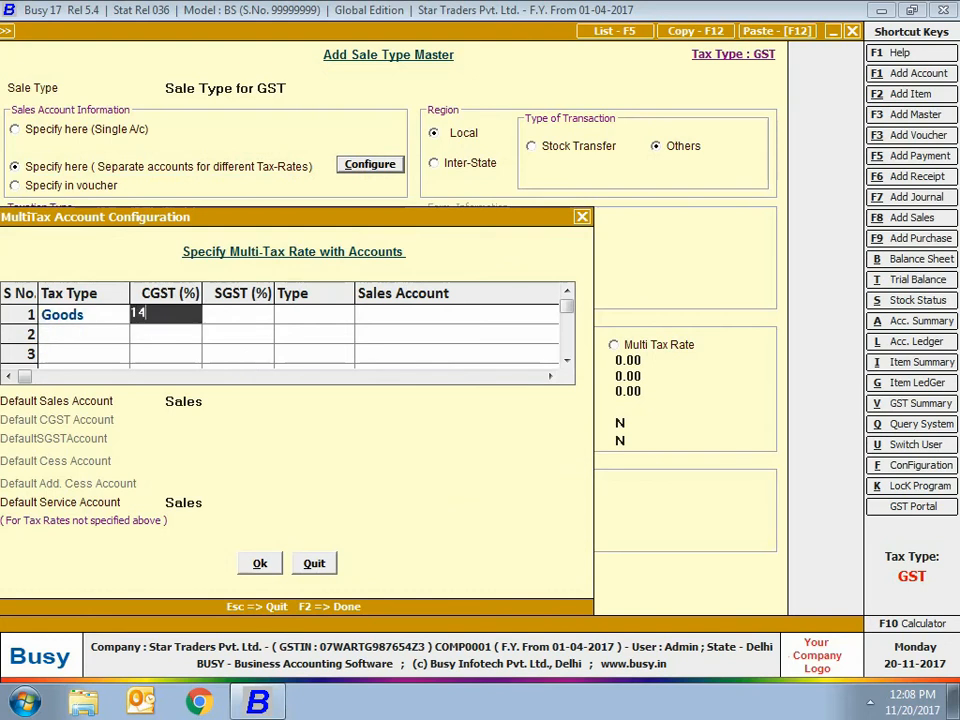
pyautogui.press('Return')
pyautogui.write('14')
pyautogui.press('Return')
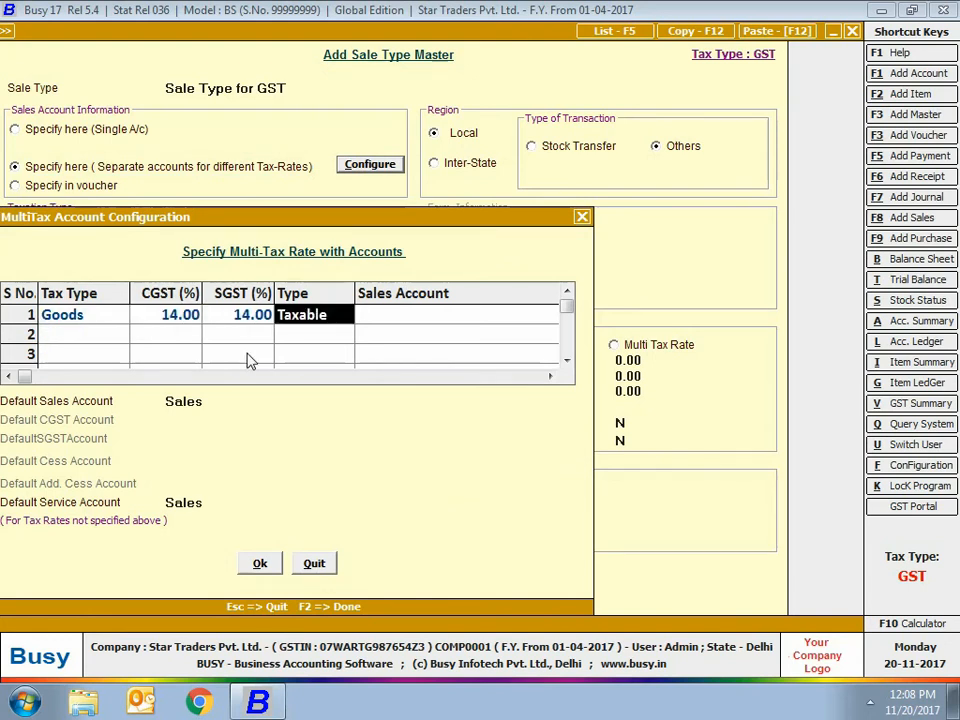
# Step: Keep the first tax row as Taxable and assign it the Sales @ 28% account
pyautogui.press('Return')
pyautogui.write('sa')
pyautogui.press('Down')
pyautogui.press('Down')
pyautogui.press('Down')
pyautogui.press('Down')
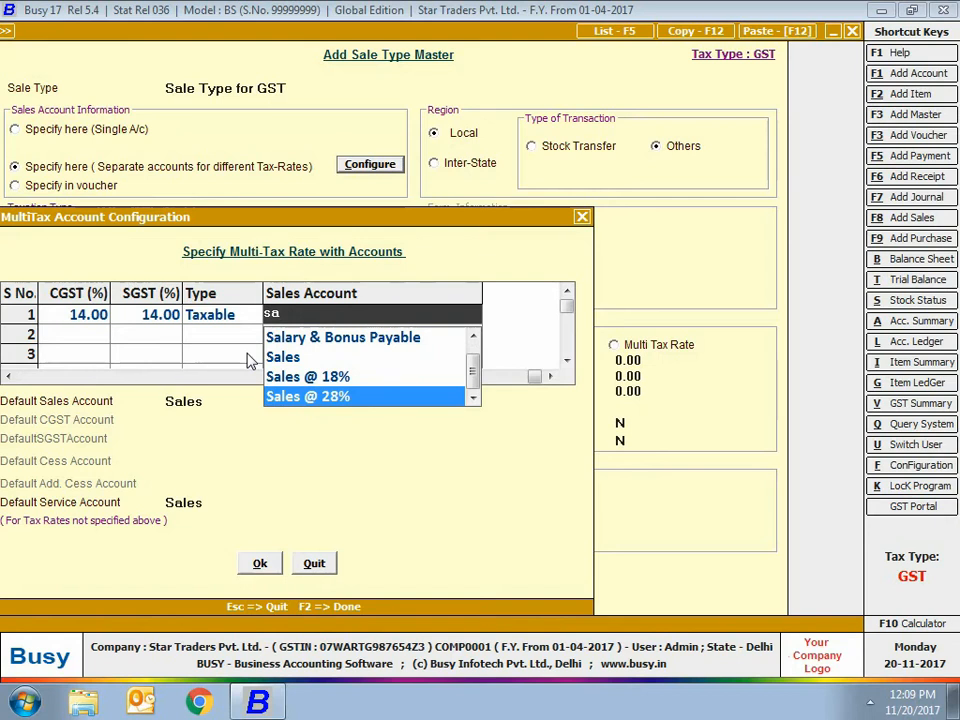
pyautogui.press('Return')
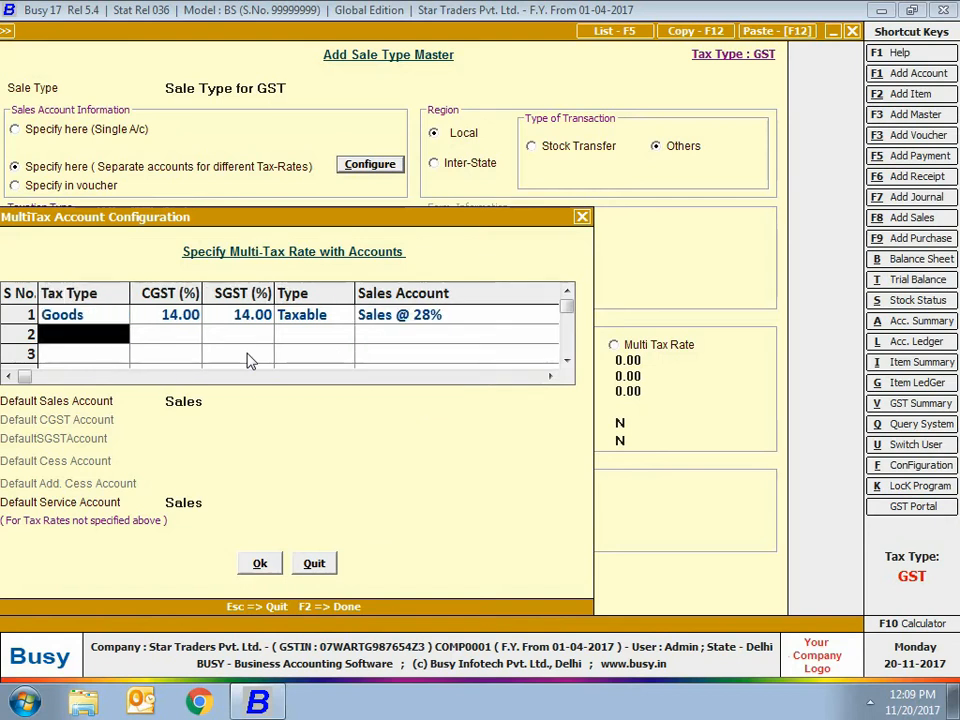
# Step: Add a second taxable Goods row with 9% CGST and 9% SGST, linked to the Sales @ 18% account
pyautogui.write('go')
pyautogui.press('Return')
pyautogui.write('9')
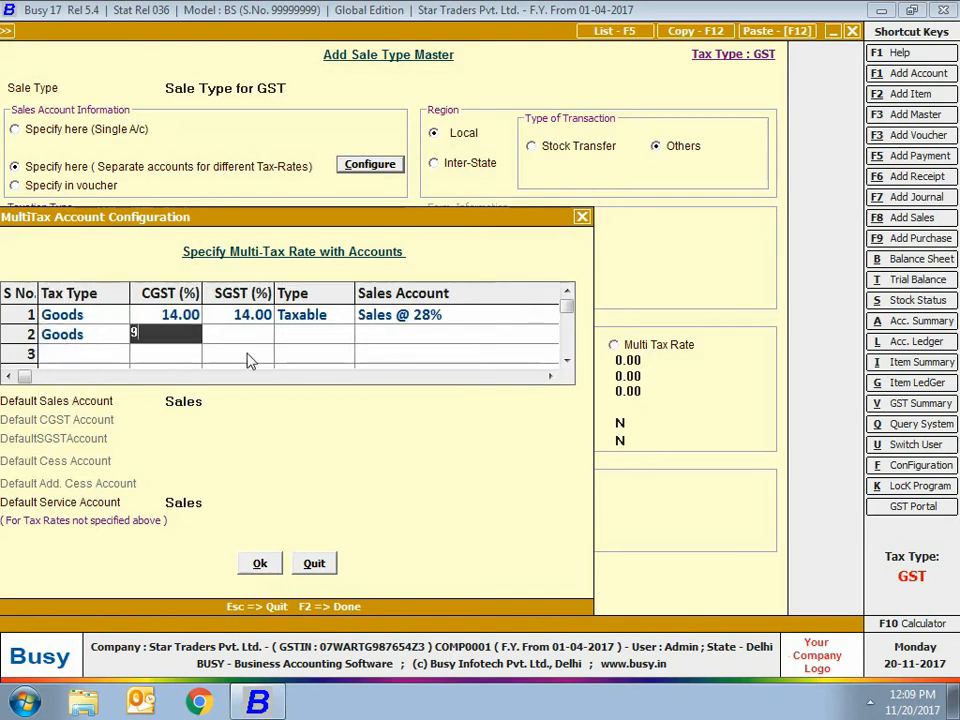
pyautogui.press('Return')
pyautogui.press('Return')
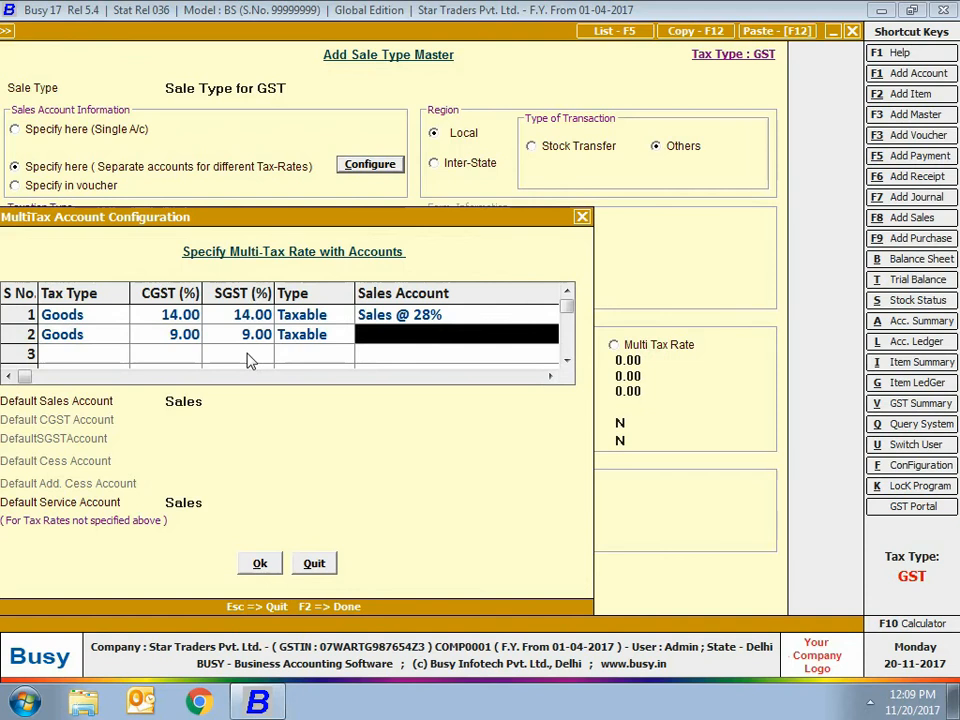
pyautogui.write('sale')
pyautogui.press('Down')
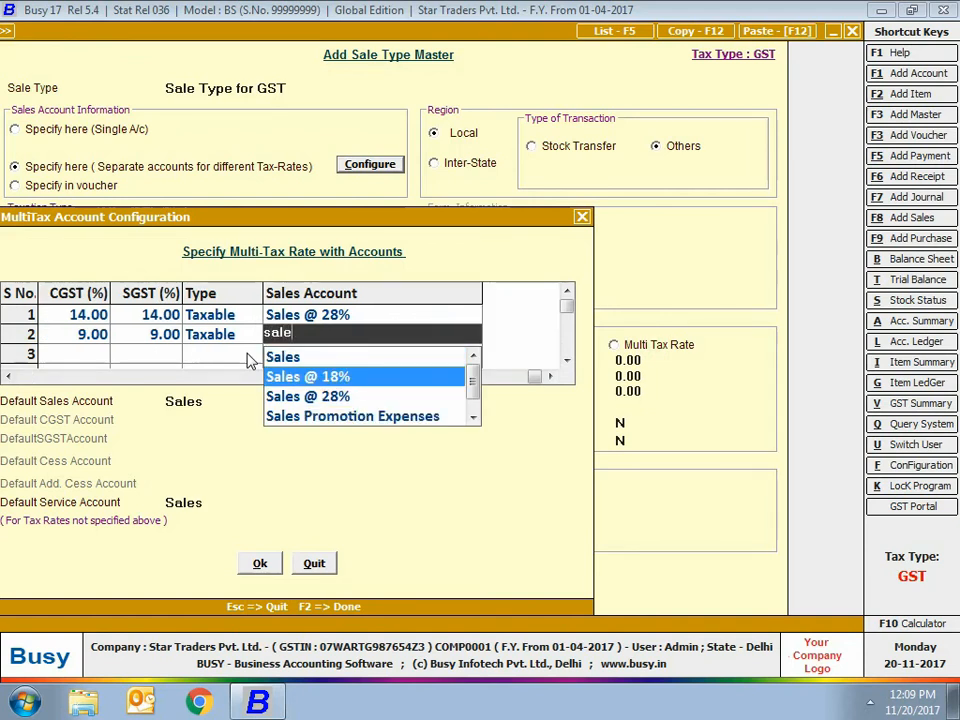
pyautogui.press('Return')
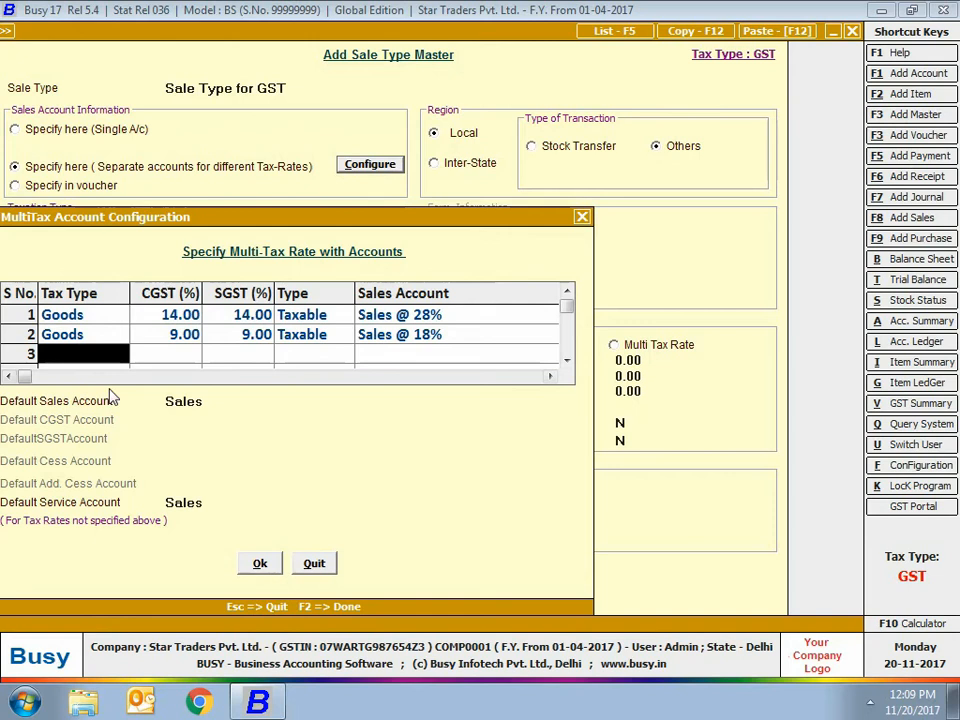
# Step: Keep Sales as the default sales account and accept the multi-tax account configuration
pyautogui.moveTo(206, 218); pyautogui.dragTo(215, 217)
pyautogui.click(64, 396)
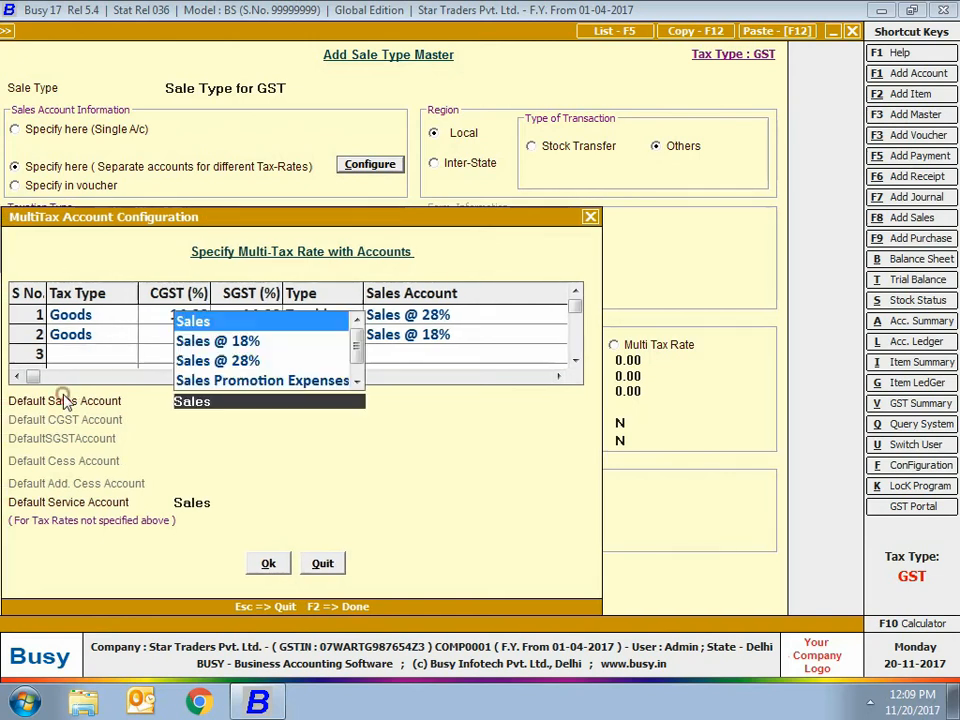
pyautogui.press('Return')
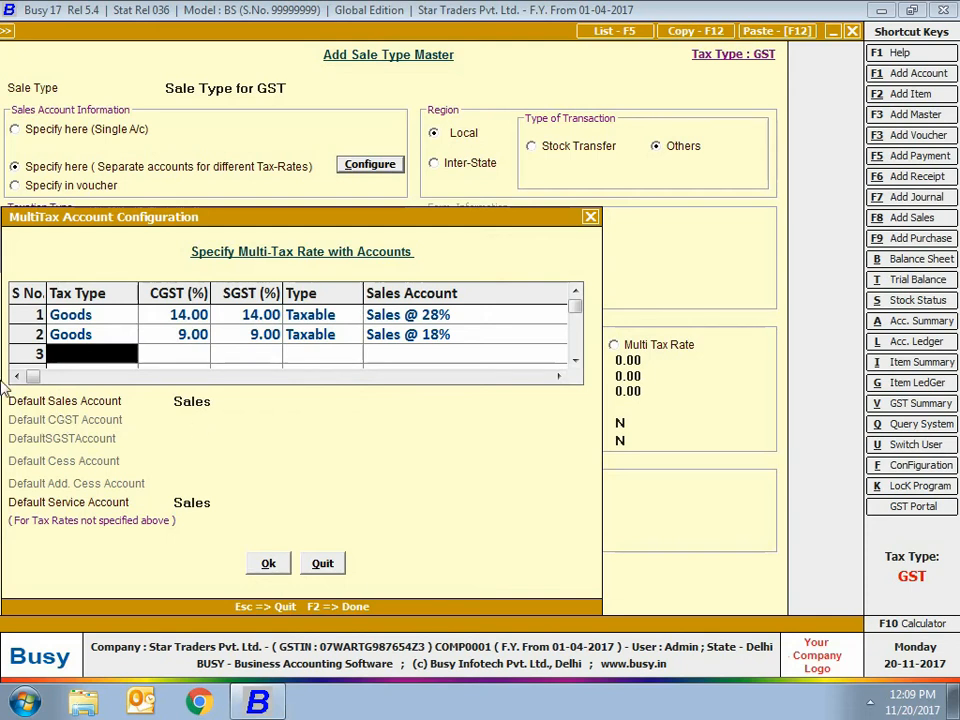
pyautogui.click(262, 564)
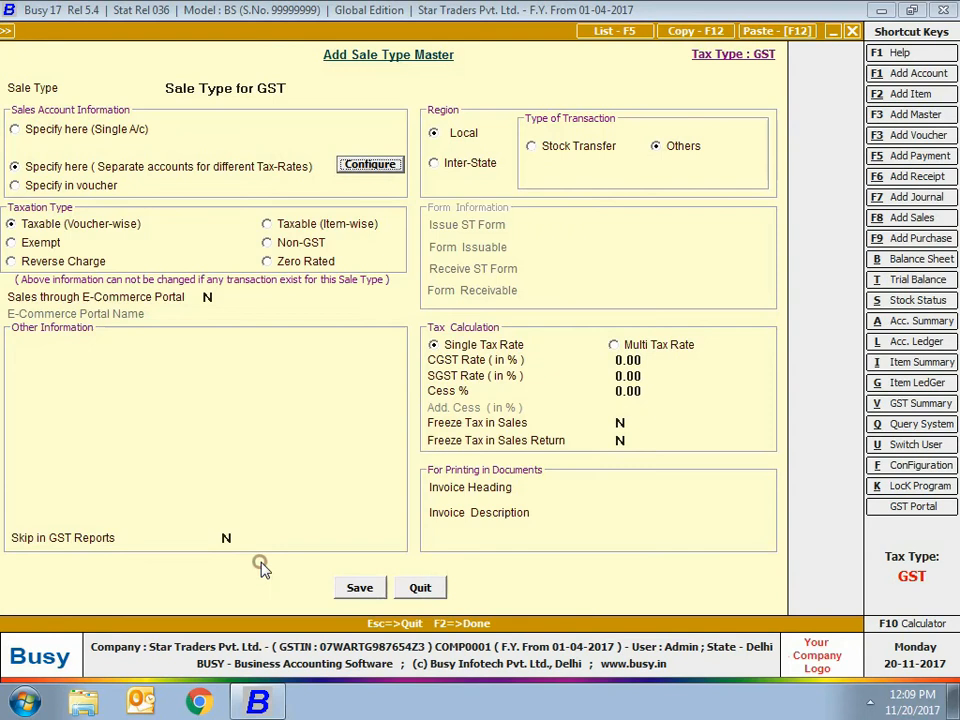
# Step: Specify a single sales account for the sale type and enter a single tax rate of 14% CGST and 14% SGST
pyautogui.click(42, 187)
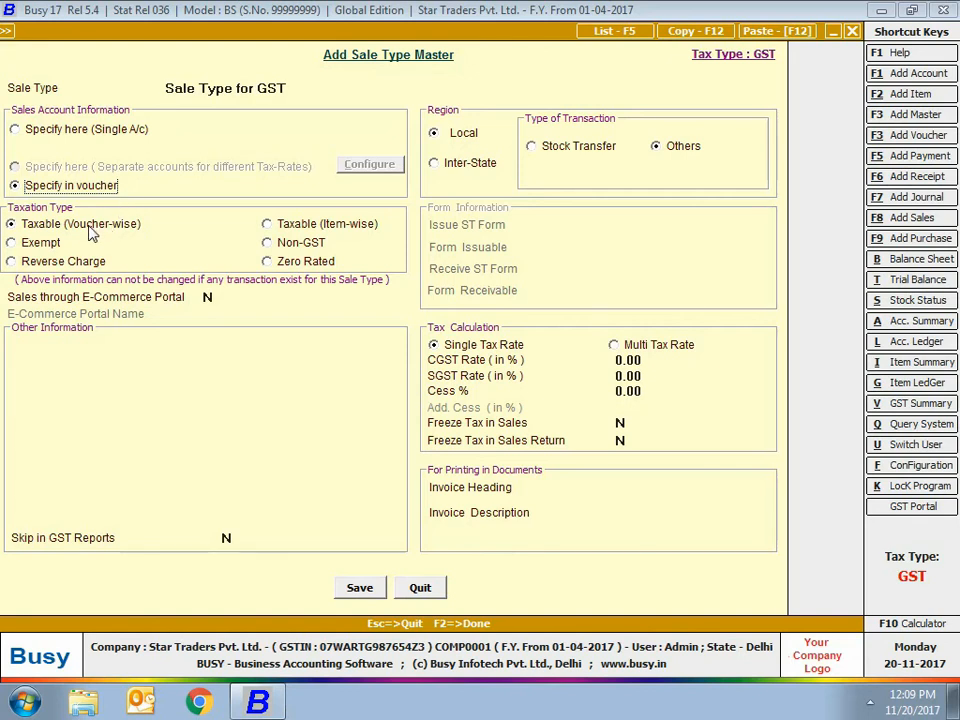
pyautogui.click(88, 136)
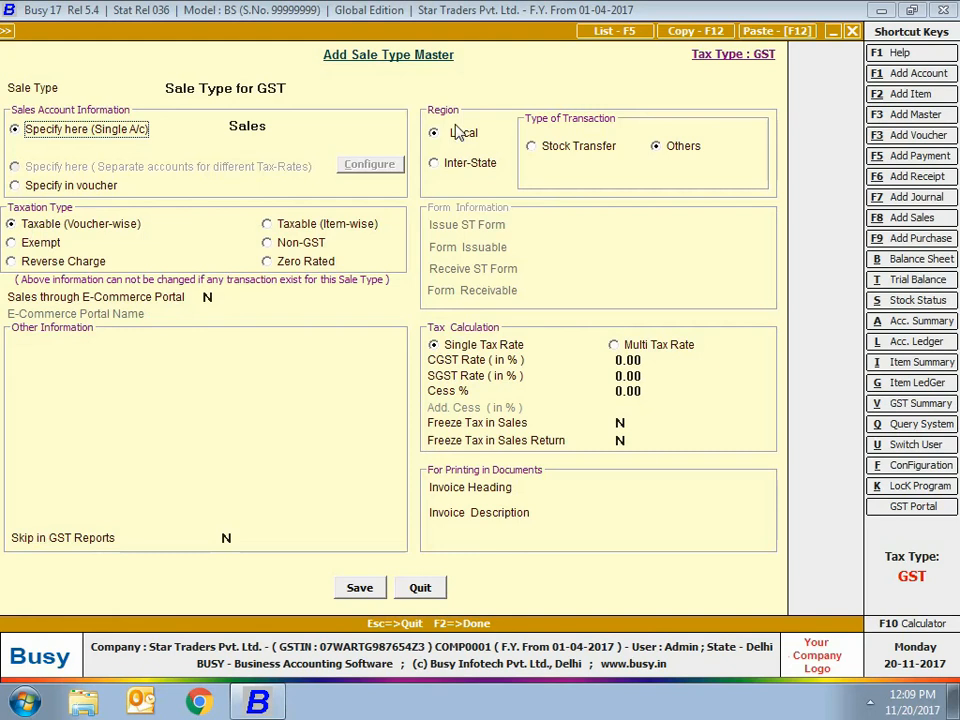
pyautogui.click(458, 345)
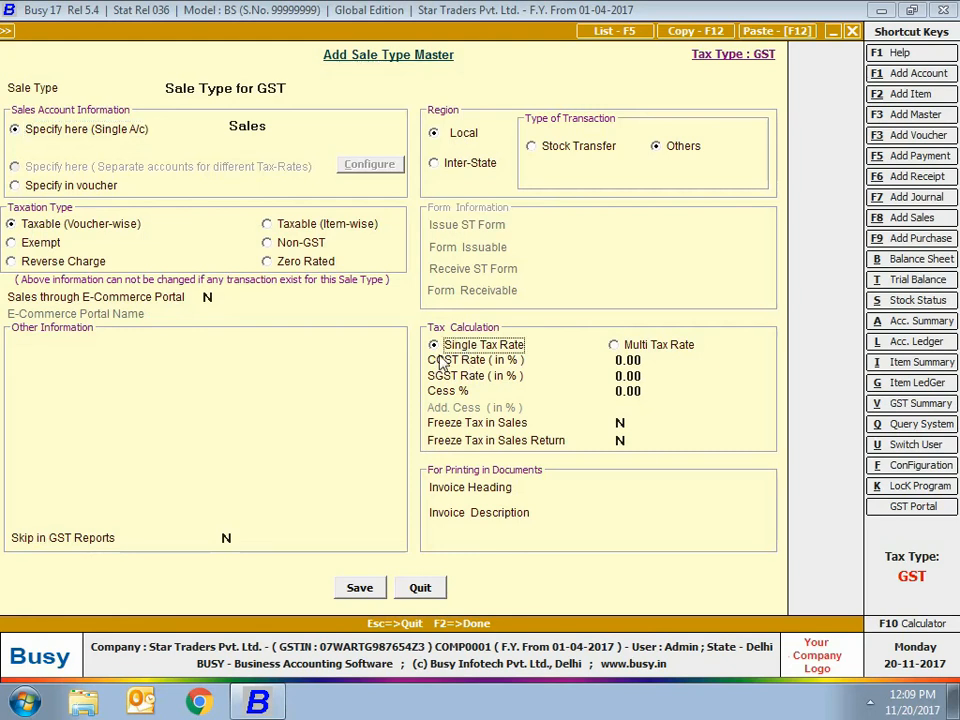
pyautogui.click(657, 358)
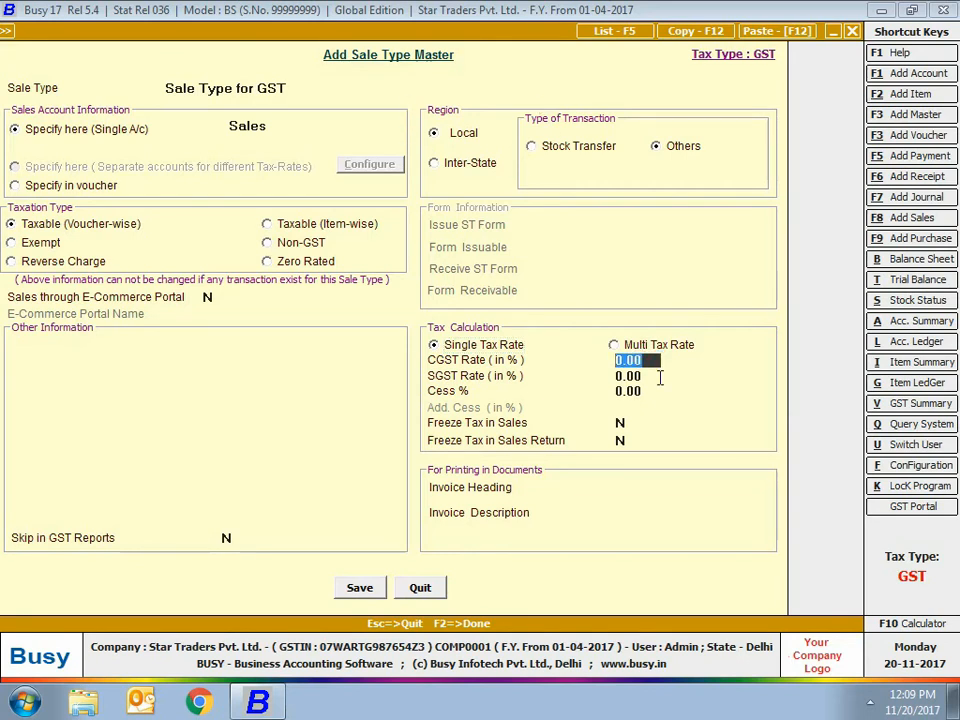
pyautogui.write('14')
pyautogui.press('Return')
pyautogui.write('14')
pyautogui.press('Return')
pyautogui.press('Return')
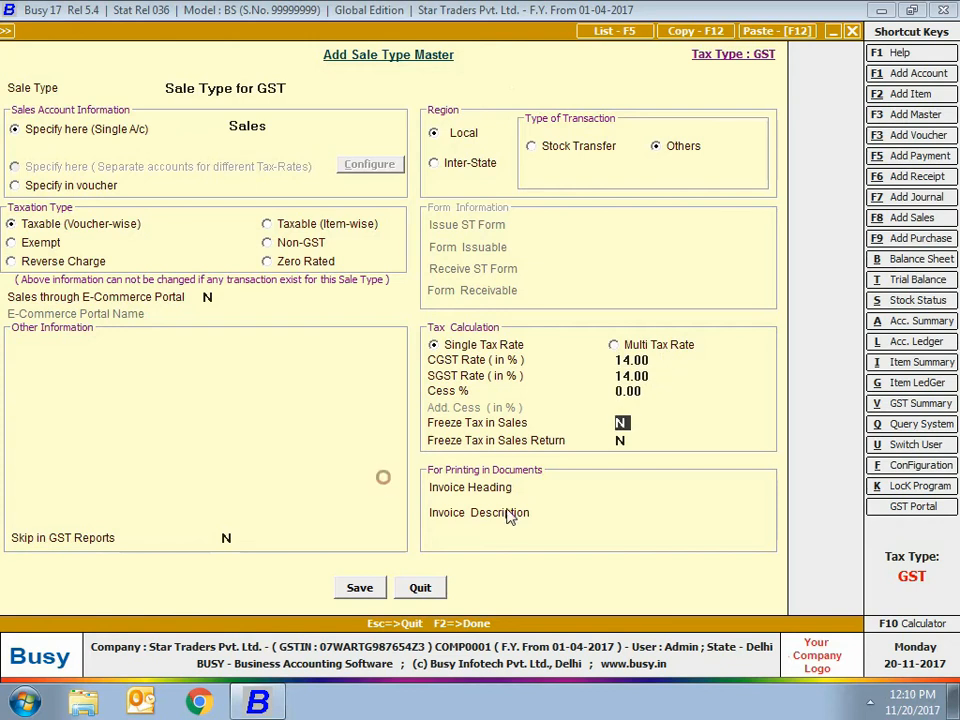
# Step: Change the region to Inter-State and set the IGST rate to 28%
pyautogui.click(452, 164)
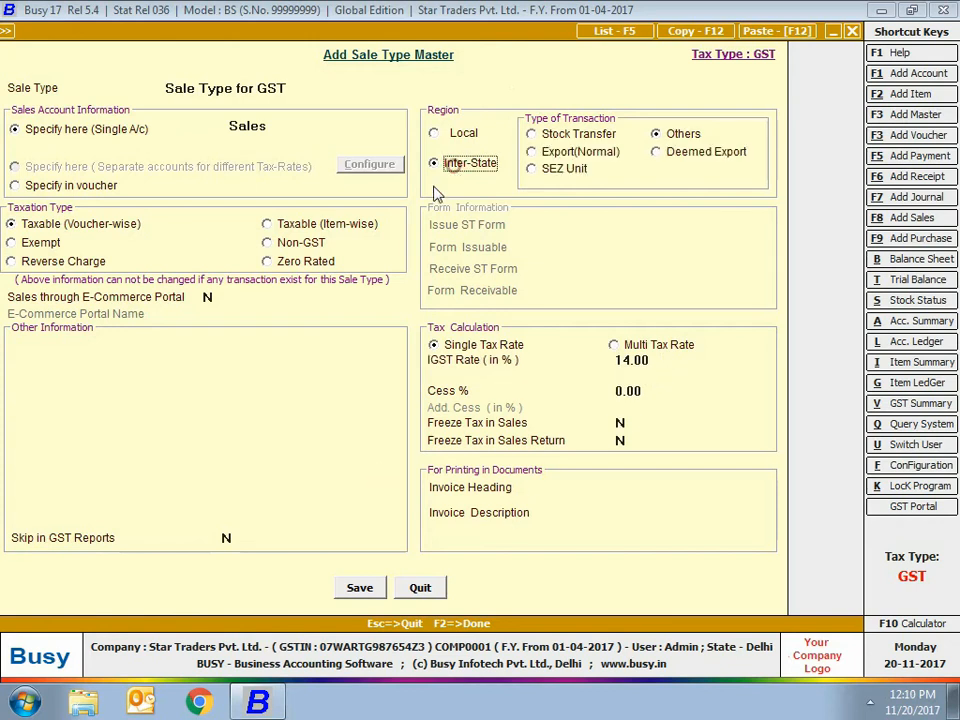
pyautogui.click(638, 361)
pyautogui.write('28')
# Step: Set the region back to Local and enter 14% for both the CGST and SGST rates
pyautogui.click(458, 132)
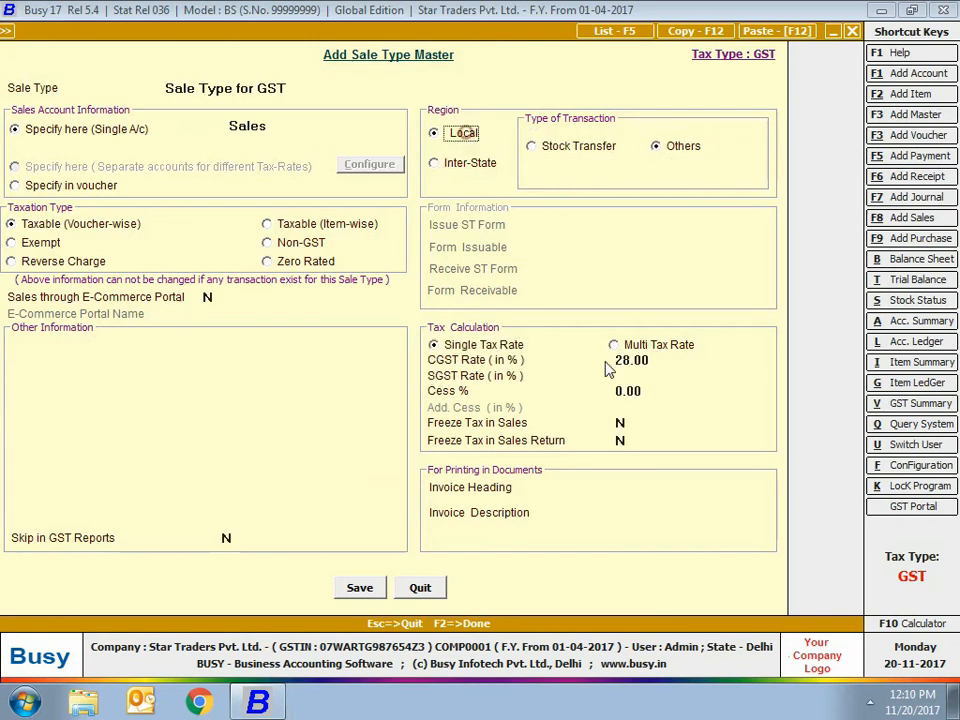
pyautogui.click(660, 360)
pyautogui.write('14')
pyautogui.press('Return')
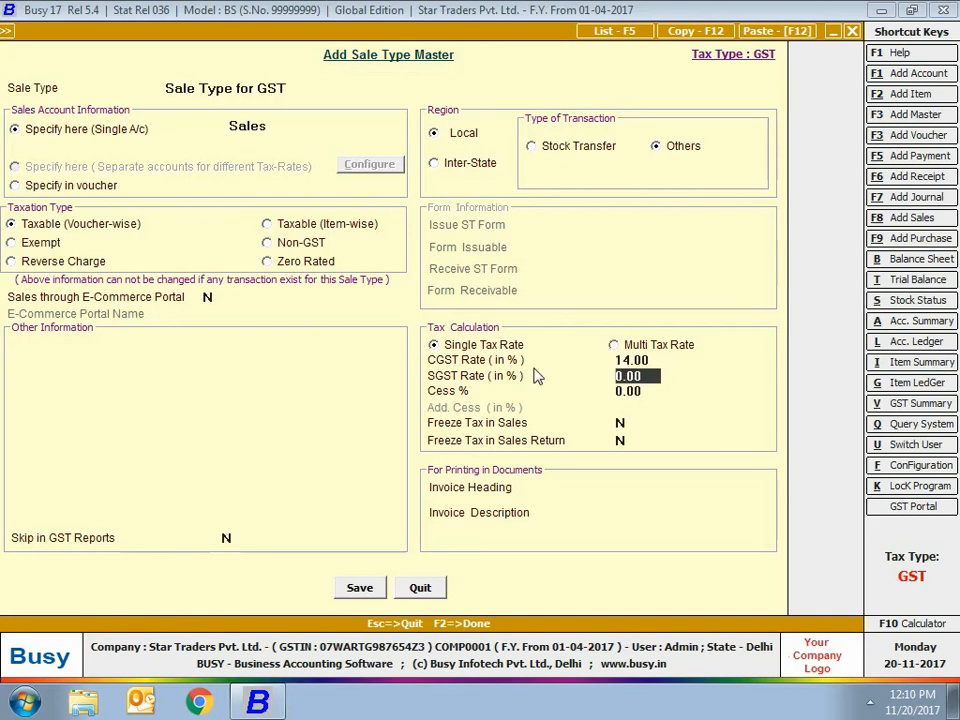
pyautogui.write('14')
pyautogui.press('Return')
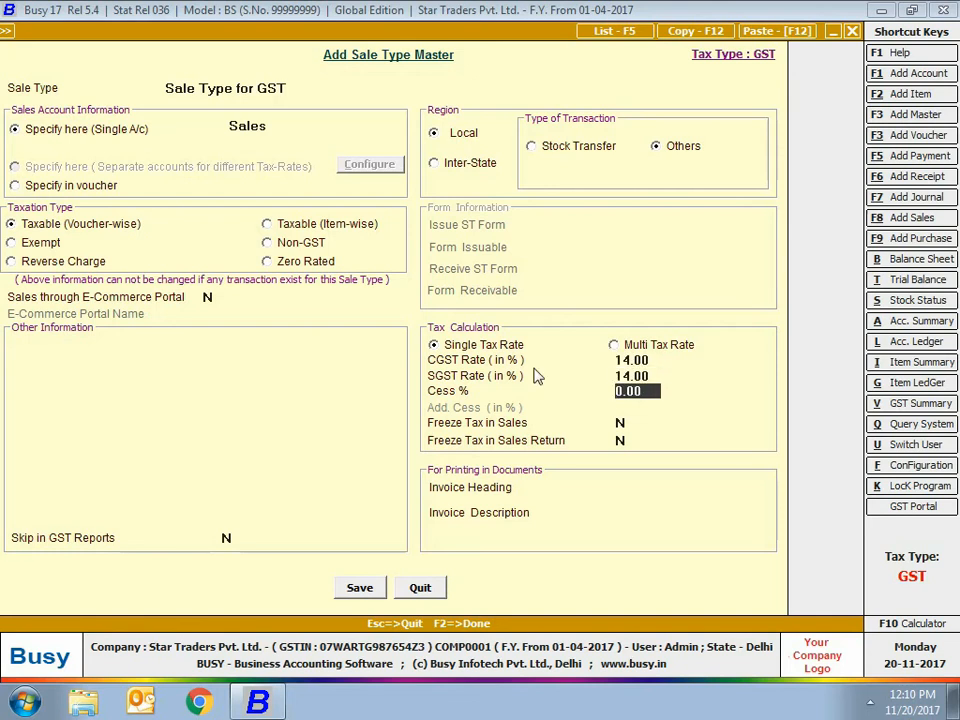
# Step: Select Multi Tax Rate calculation and change the taxation type to Taxable (Item-wise)
pyautogui.click(645, 345)
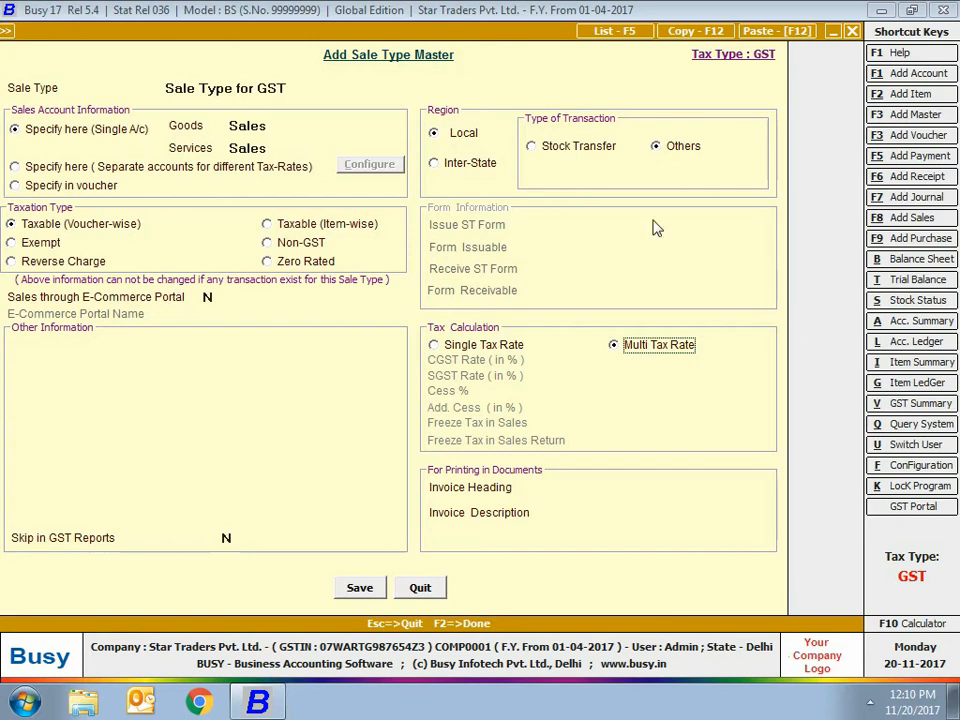
pyautogui.click(743, 309)
pyautogui.click(318, 226)
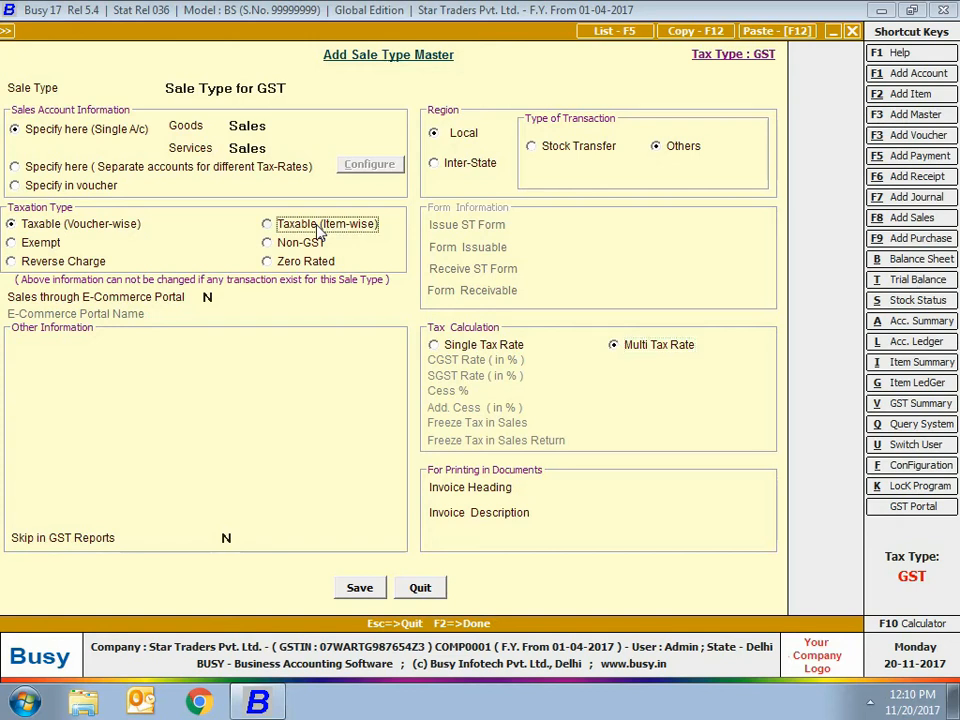
pyautogui.click(318, 229)
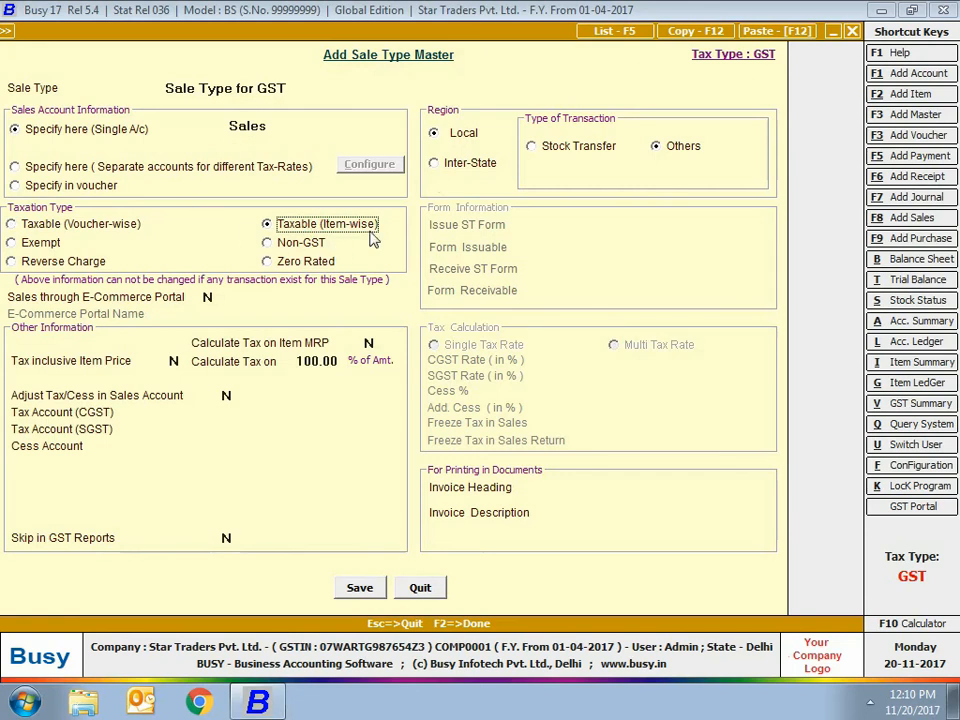
# Step: Set Tax inclusive Item Price to Y for the item-wise sale type
pyautogui.click(224, 350)
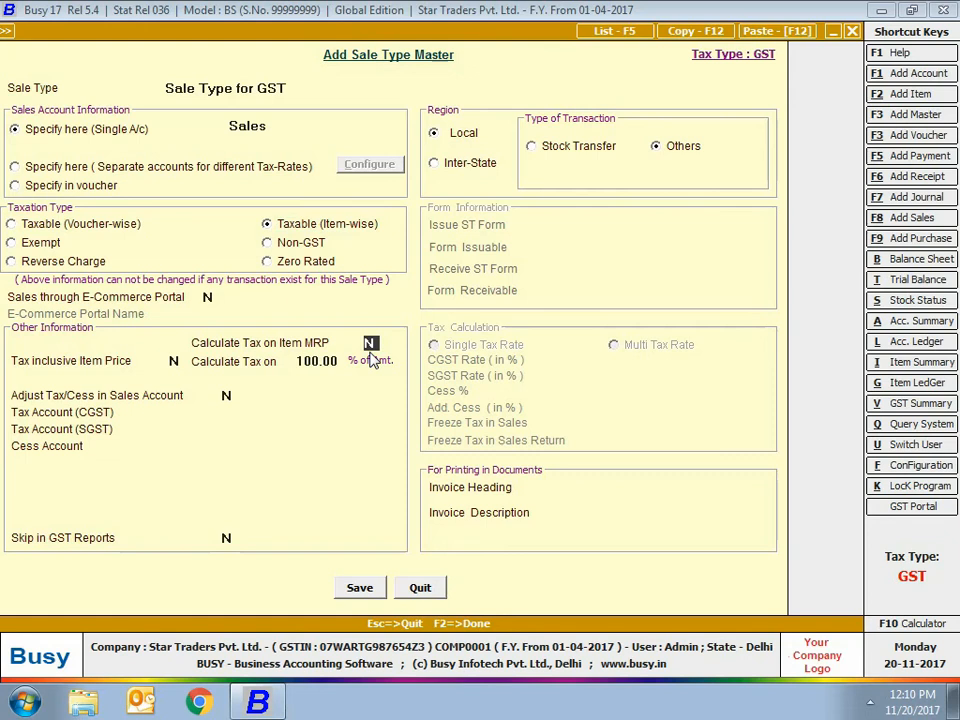
pyautogui.click(177, 362)
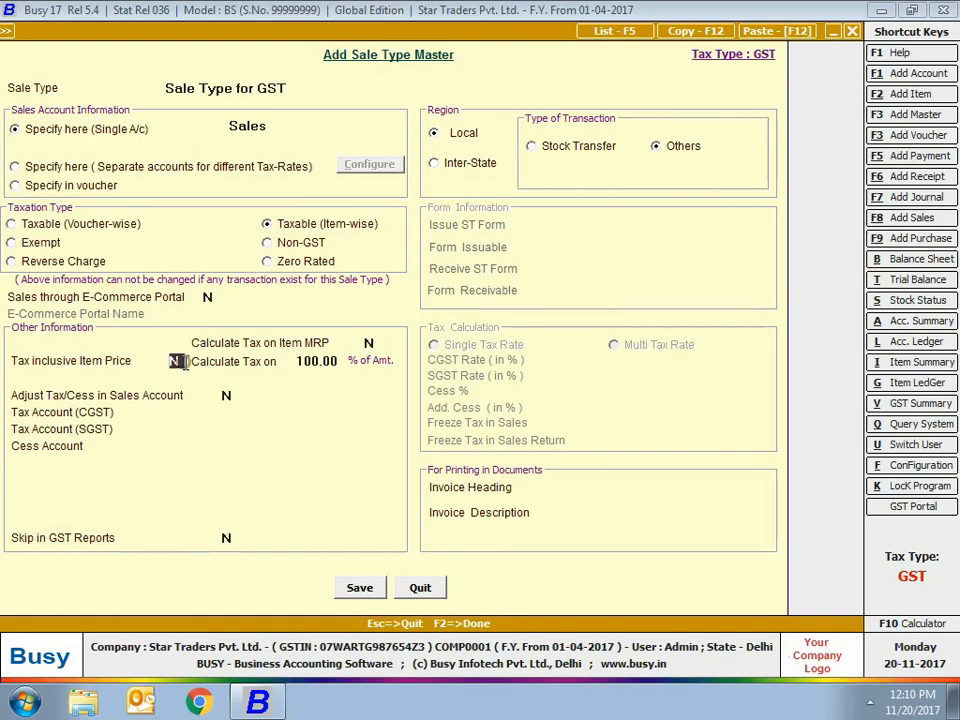
pyautogui.write('y')
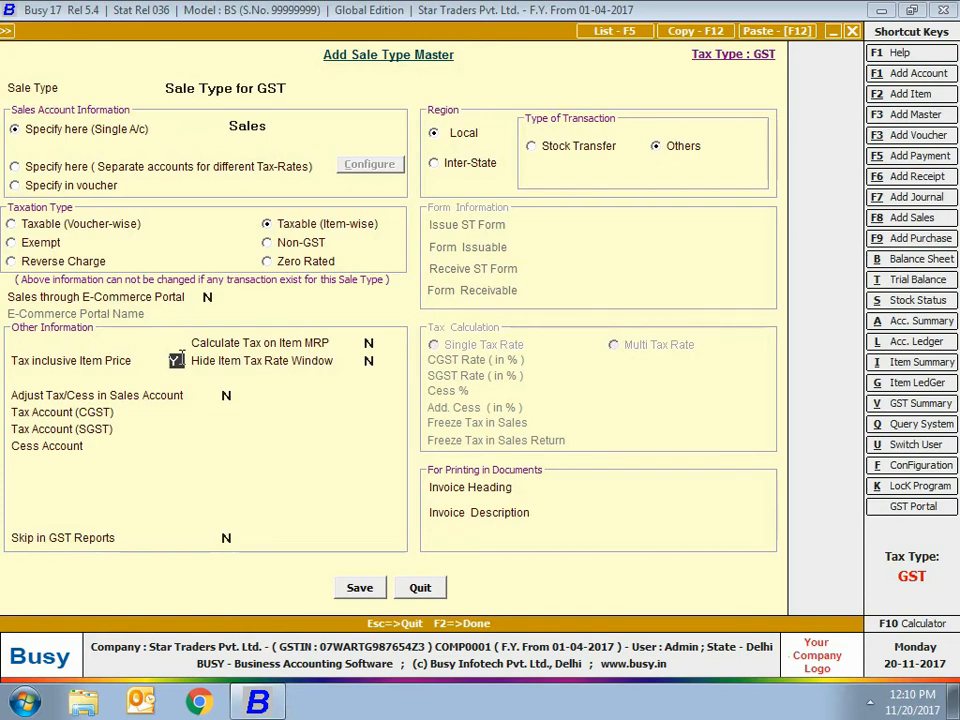
pyautogui.click(369, 361)
pyautogui.click(172, 361)
# Step: Try the Exempt, Non-GST, Reverse Charge and Zero Rated taxation types and return to Taxable (Voucher-wise)
pyautogui.click(12, 242)
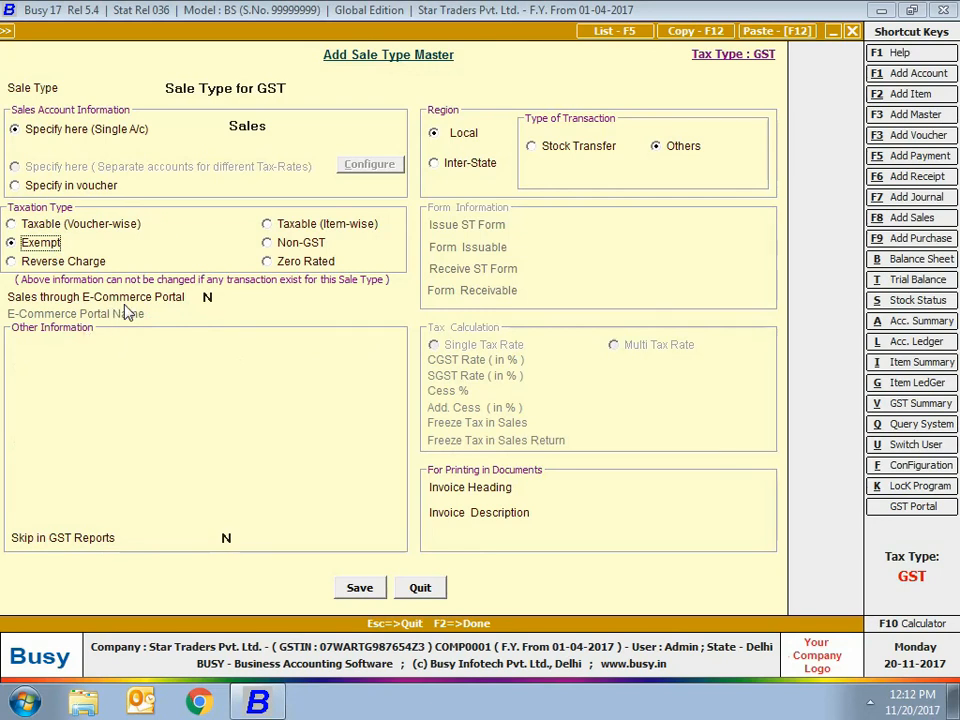
pyautogui.click(266, 242)
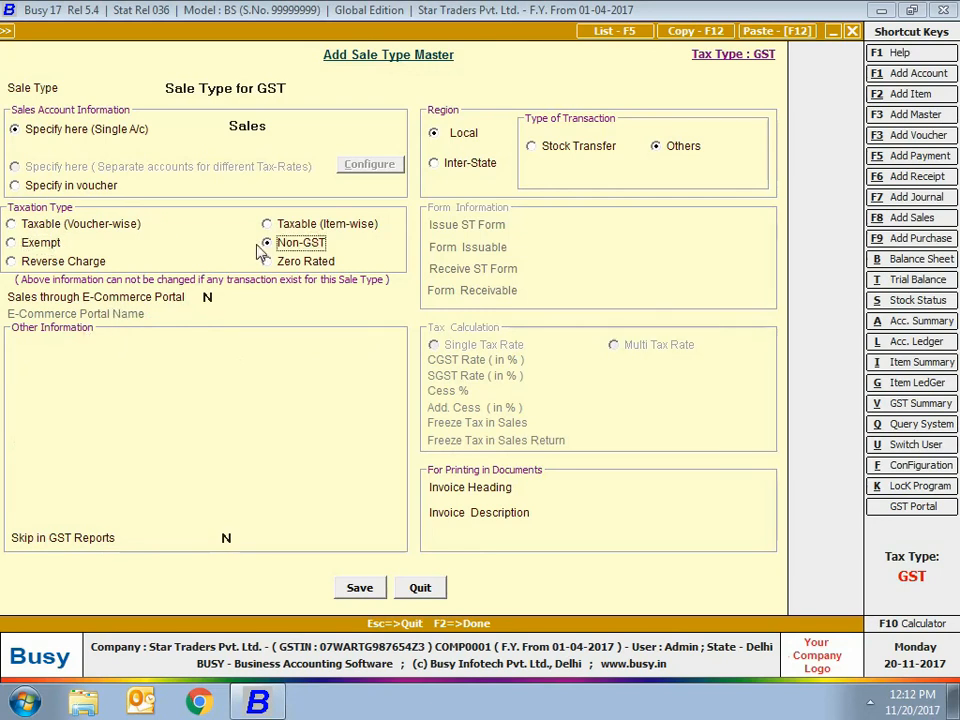
pyautogui.click(13, 262)
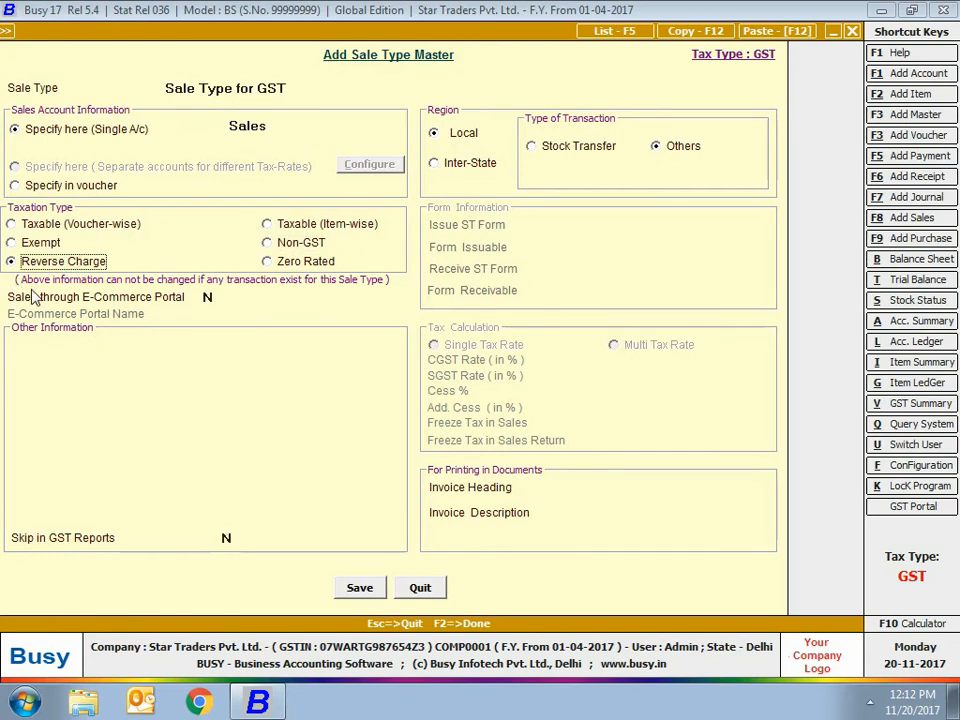
pyautogui.click(267, 261)
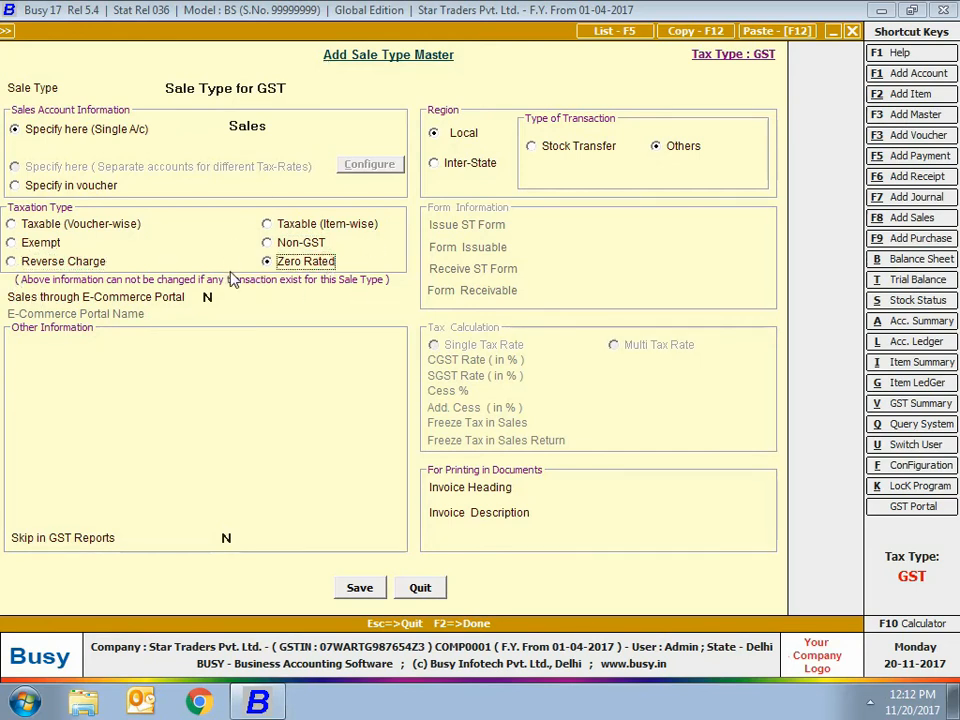
pyautogui.click(124, 225)
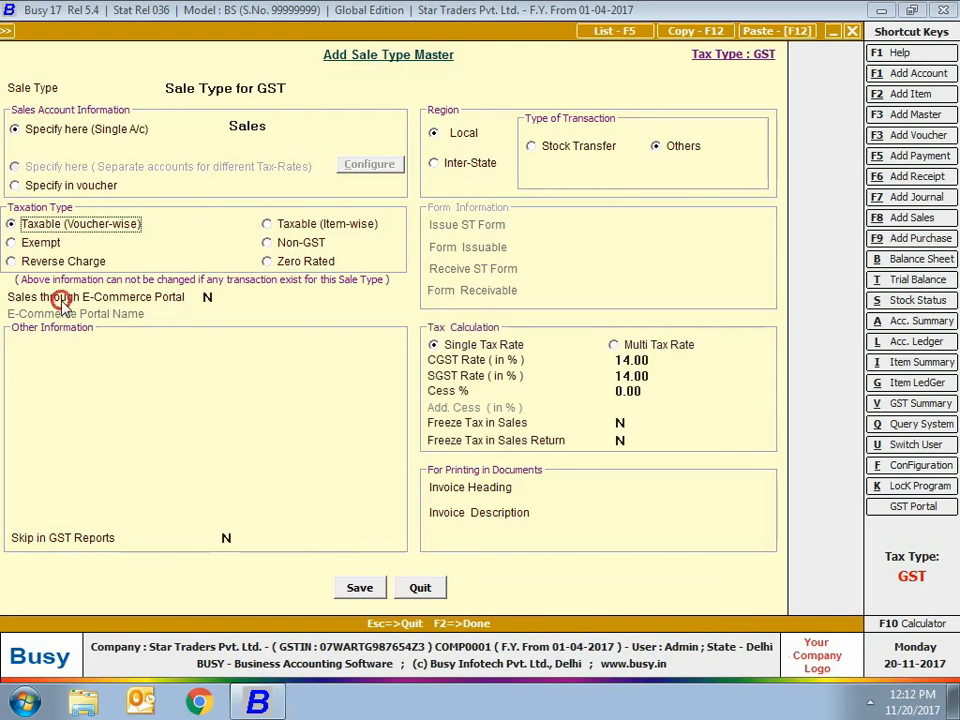
# Step: Try Y for Sales through E-Commerce Portal, set it back to N, and go to the Skip in GST Reports setting
pyautogui.click(198, 298)
pyautogui.write('Y')
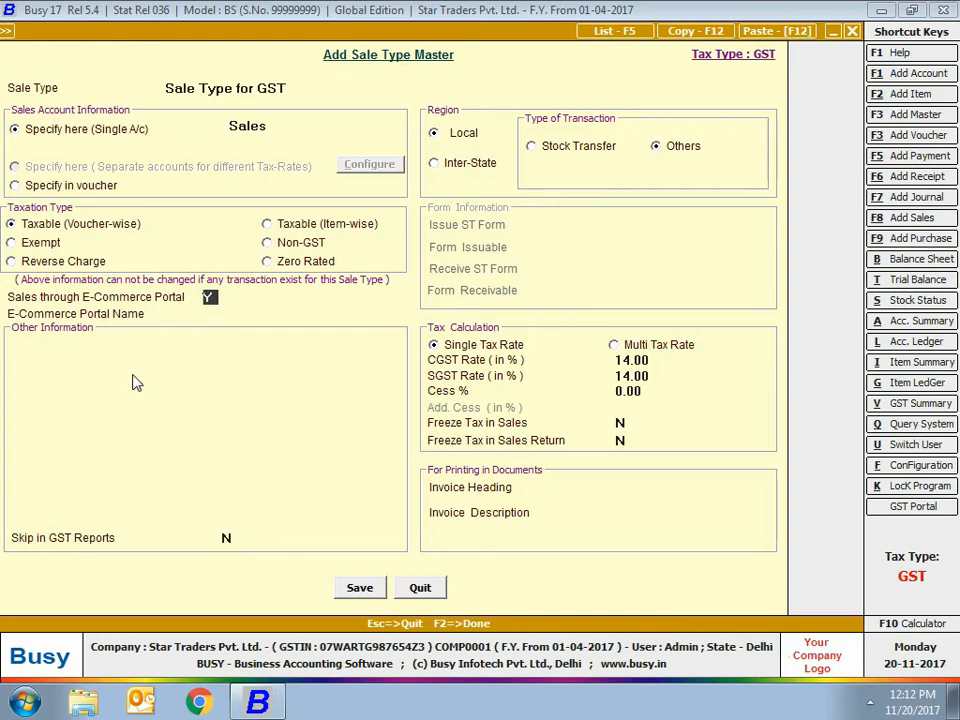
pyautogui.write('N')
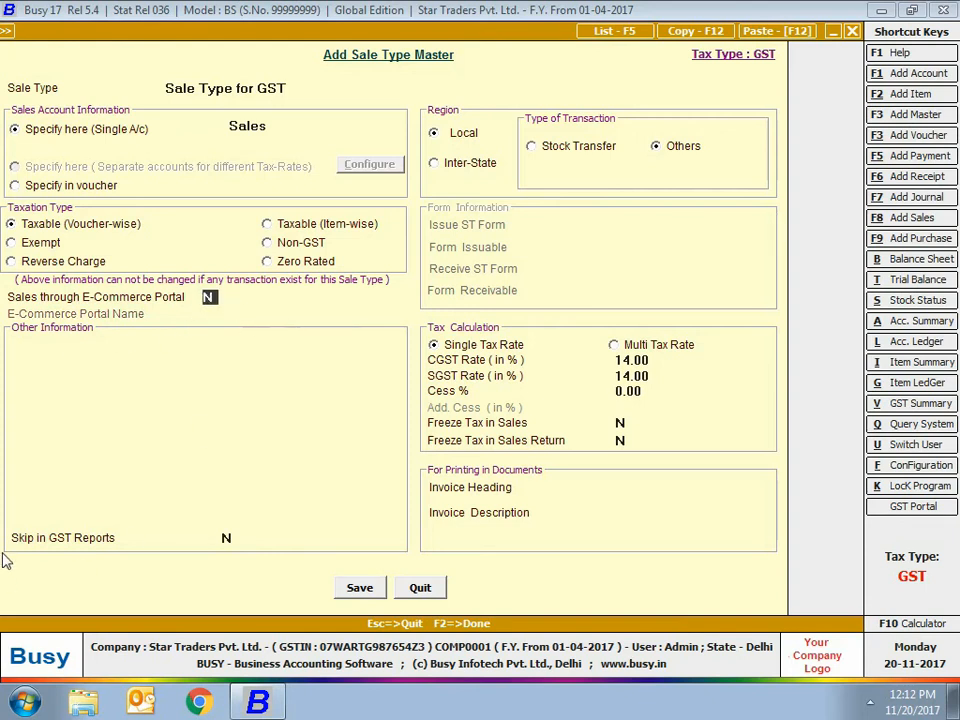
pyautogui.click(238, 539)
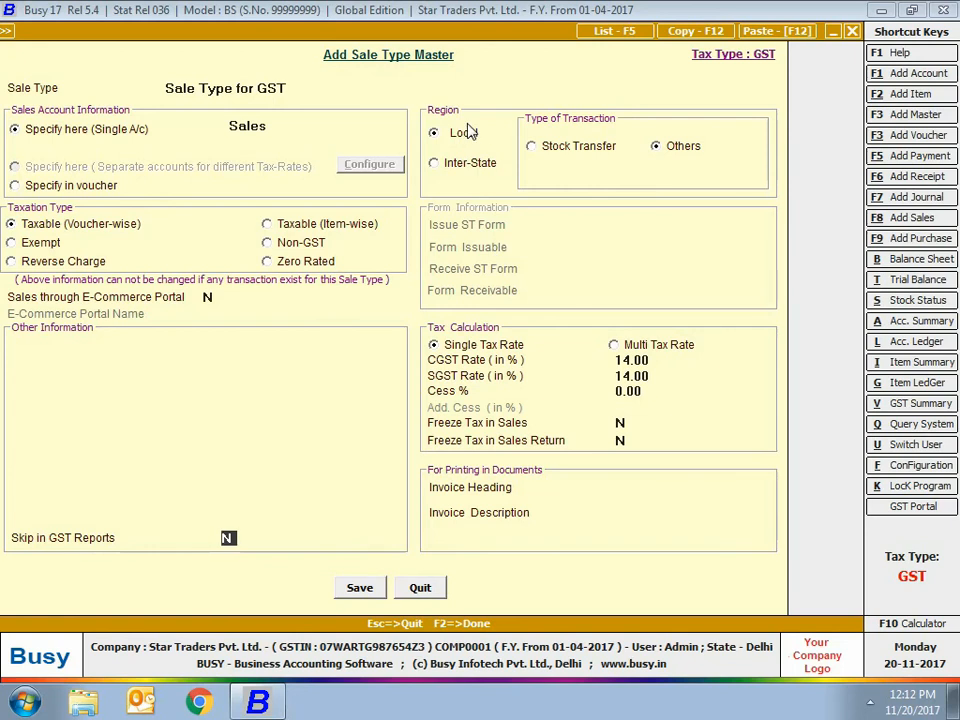
# Step: Try the Local transaction types, switch the region to Inter-State, and try each of its transaction types, ending on Deemed Export
pyautogui.click(550, 146)
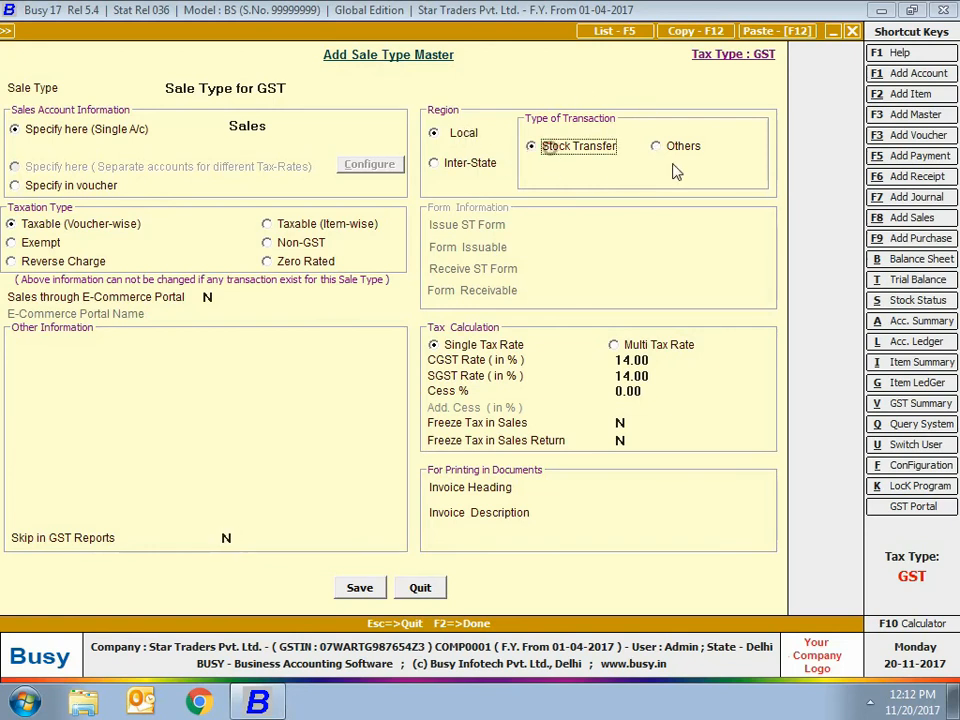
pyautogui.click(683, 146)
pyautogui.click(478, 162)
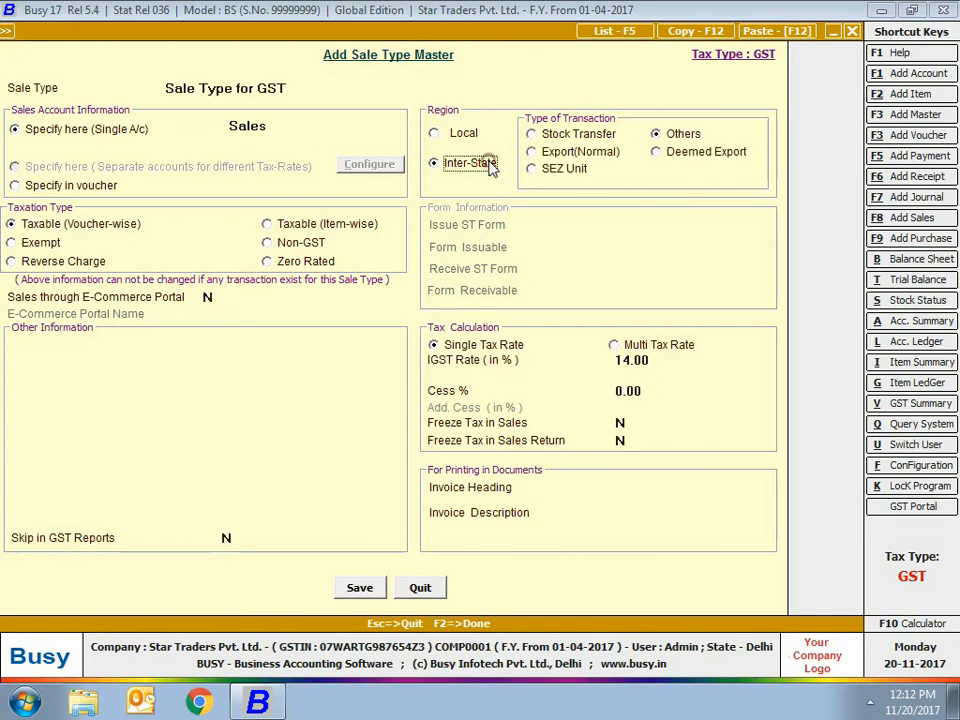
pyautogui.click(573, 134)
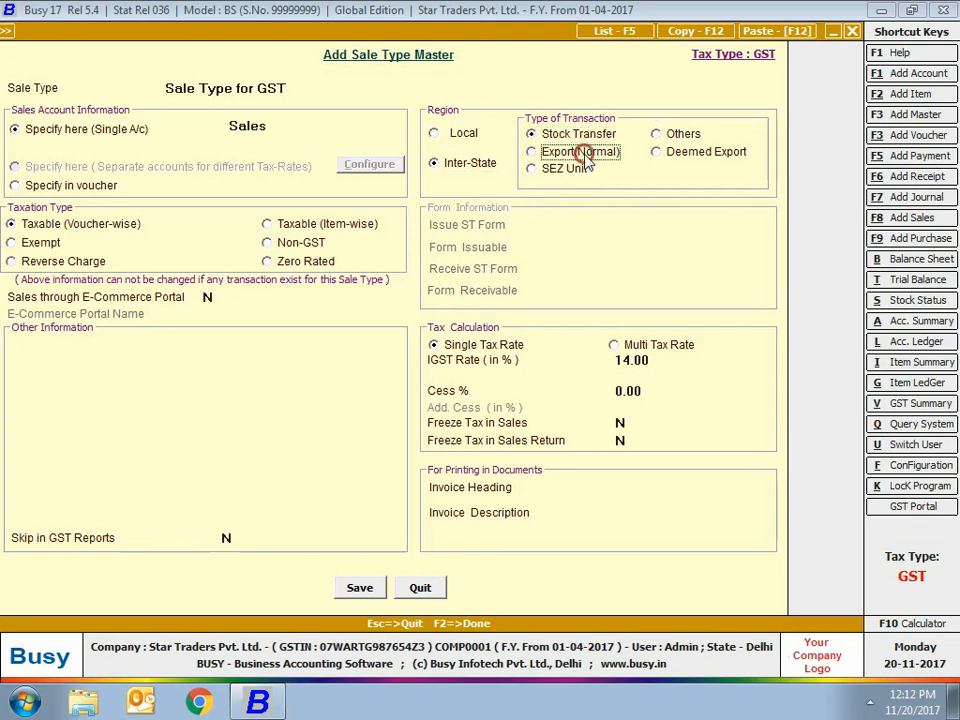
pyautogui.click(583, 153)
pyautogui.click(548, 168)
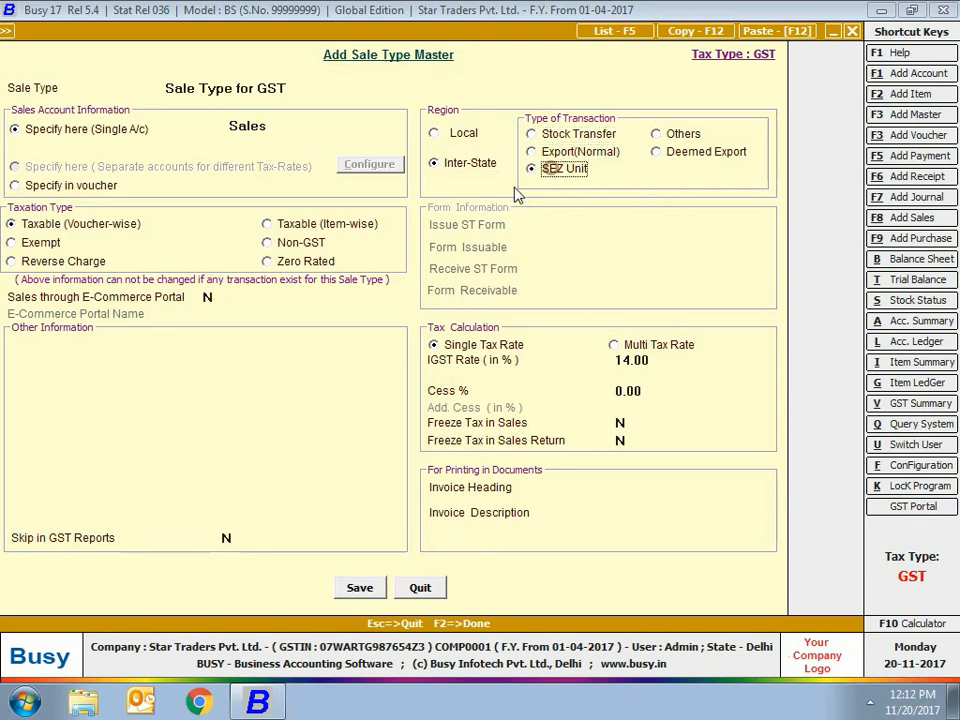
pyautogui.click(692, 134)
pyautogui.click(694, 153)
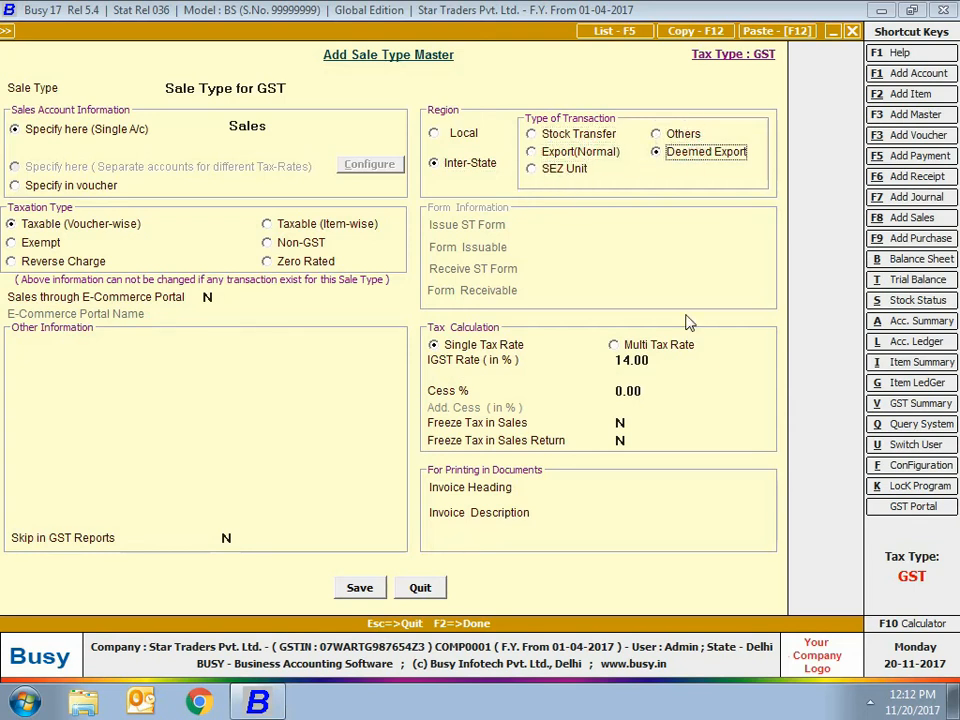
# Step: Visit the Invoice Heading and Invoice Description fields and quit the new sale type without saving
pyautogui.click(611, 487)
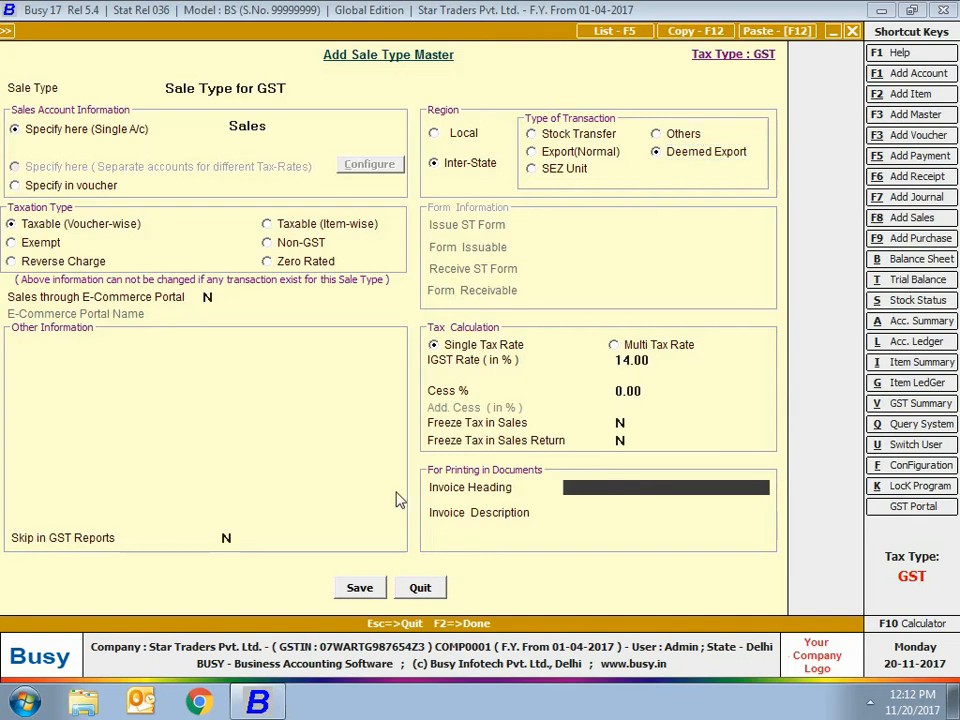
pyautogui.click(467, 519)
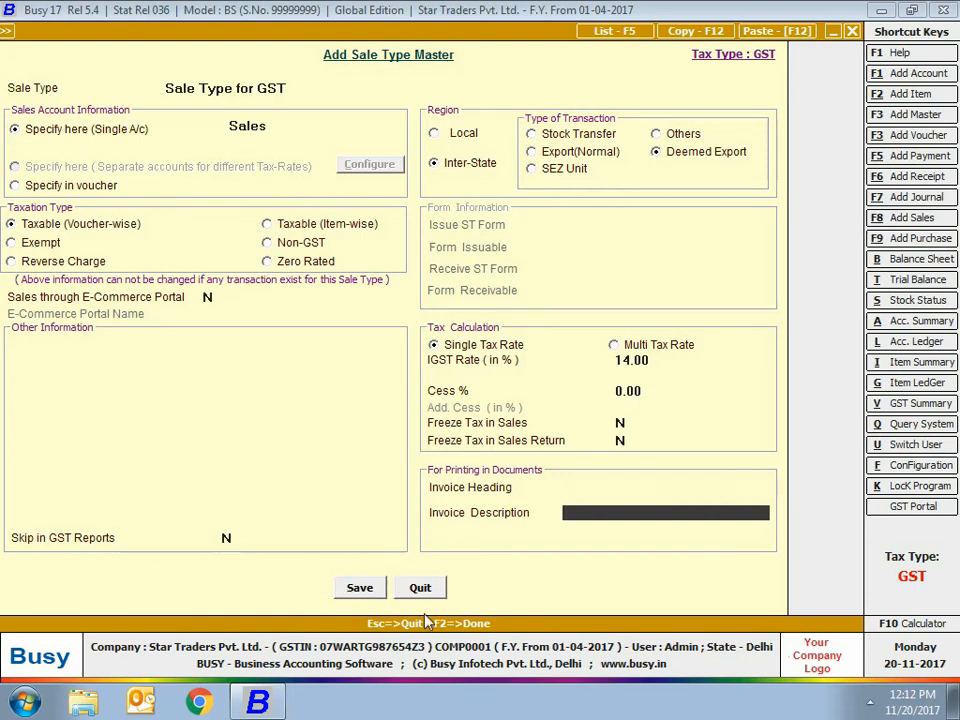
pyautogui.click(420, 588)
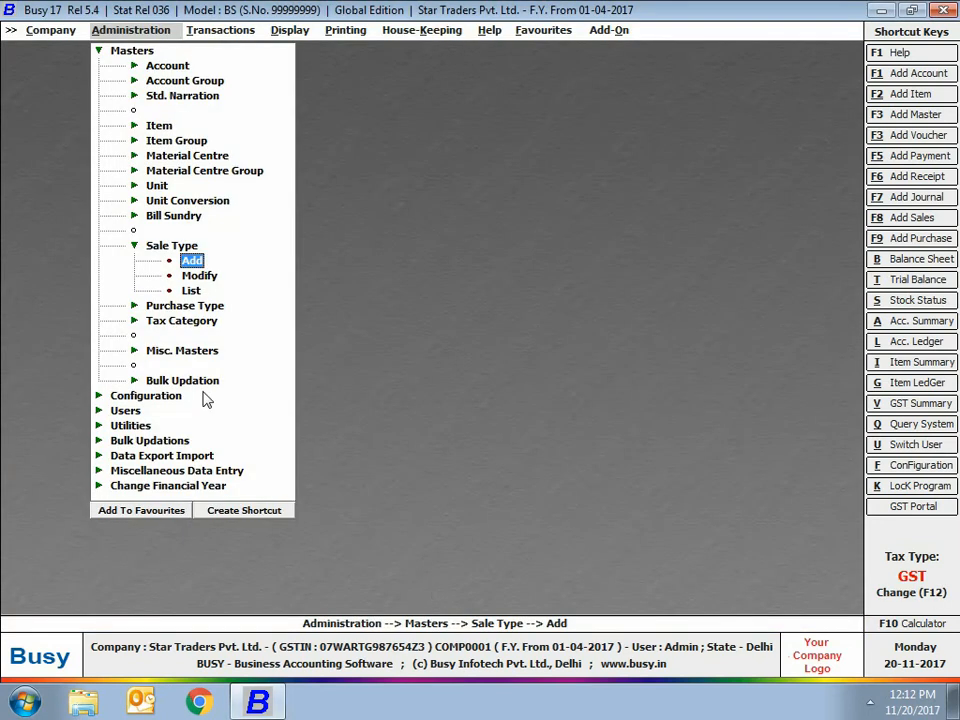
# Step: Open the existing sale type I/GST-28% for modification, review its region, taxation type and IGST rate, and quit it without saving
pyautogui.click(193, 278)
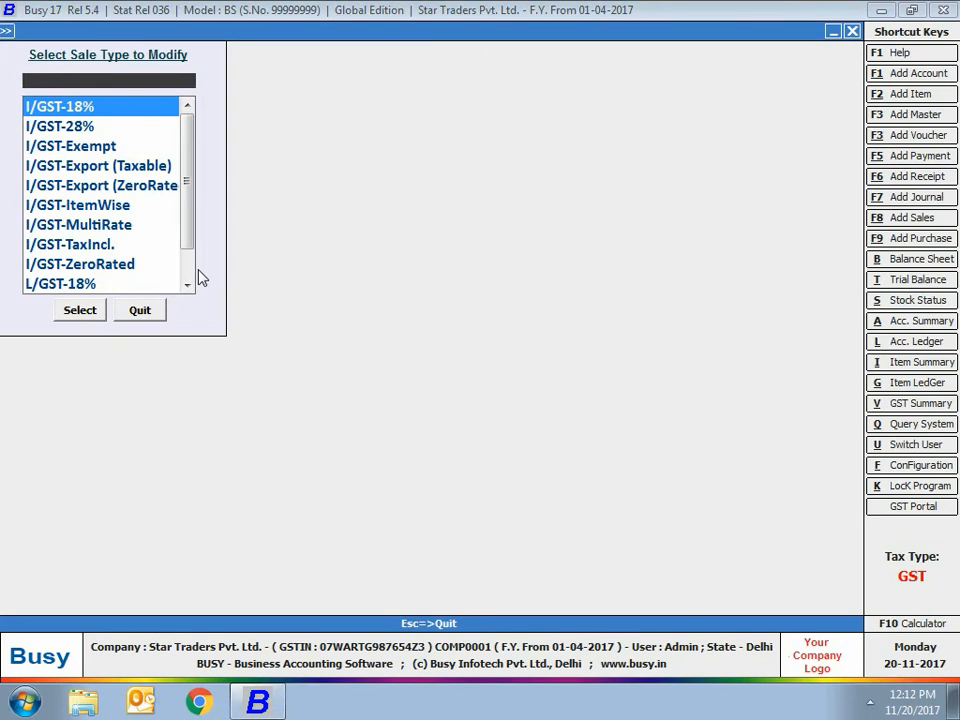
pyautogui.press('Down')
pyautogui.press('Return')
pyautogui.click(447, 175)
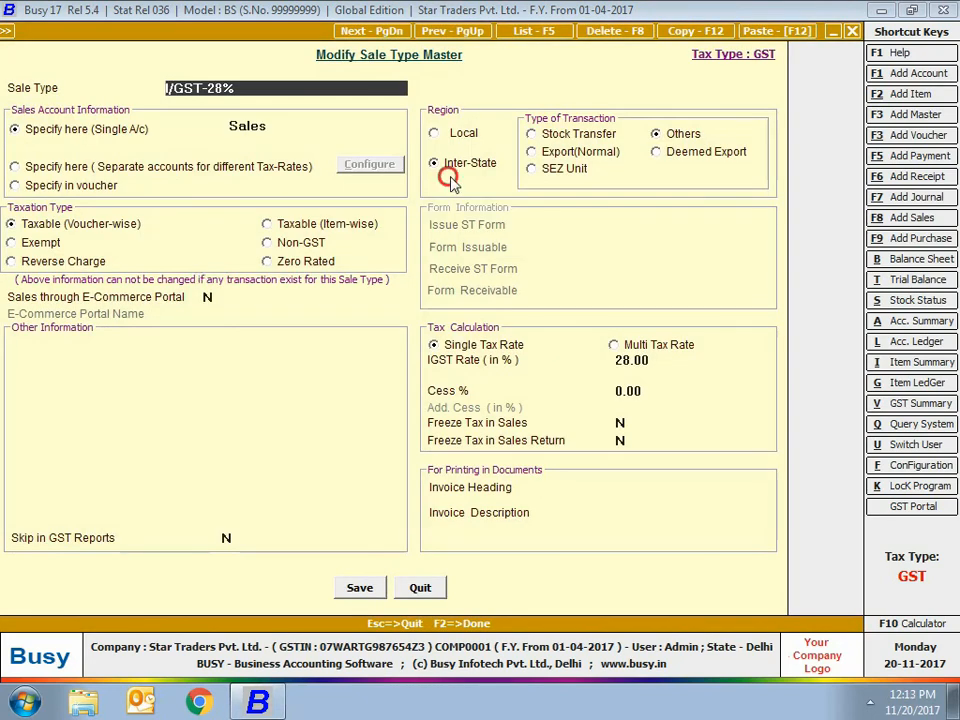
pyautogui.click(12, 242)
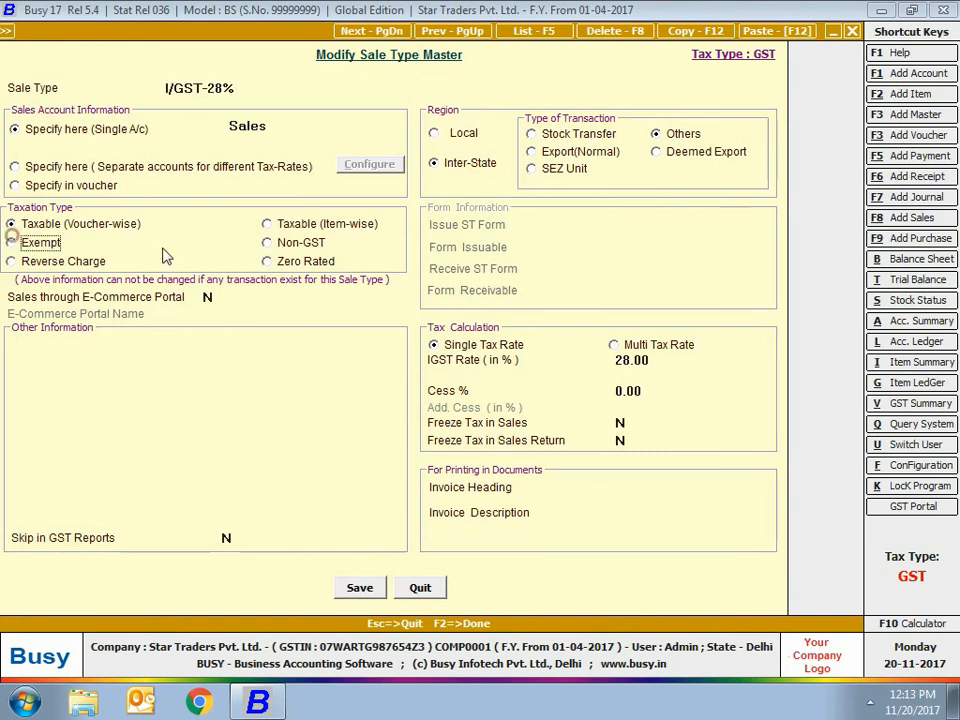
pyautogui.click(189, 235)
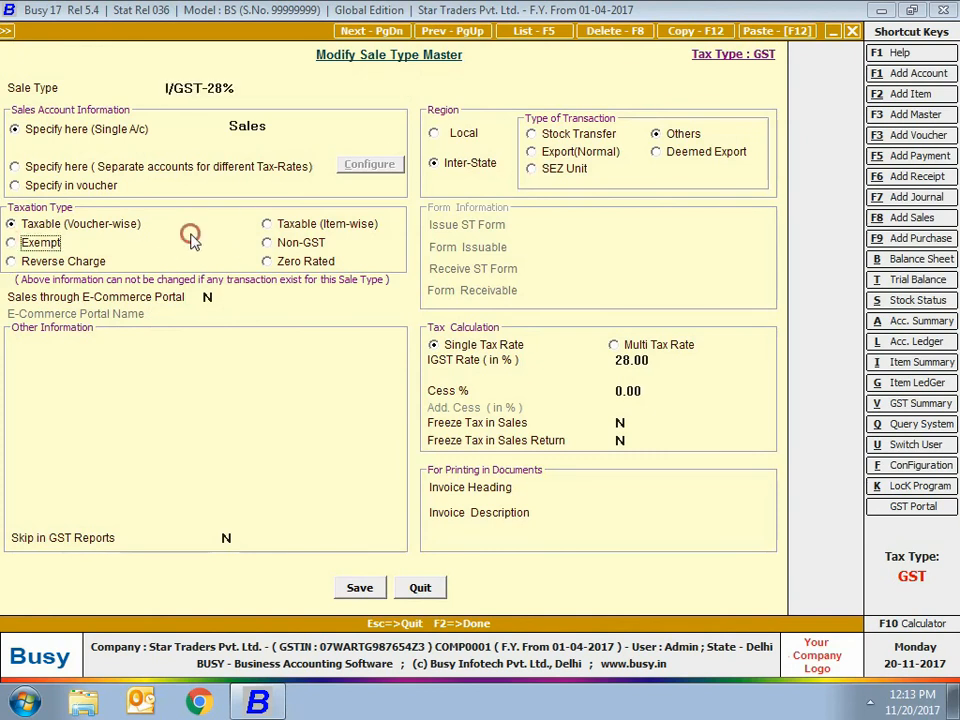
pyautogui.click(113, 226)
pyautogui.click(111, 218)
pyautogui.click(630, 361)
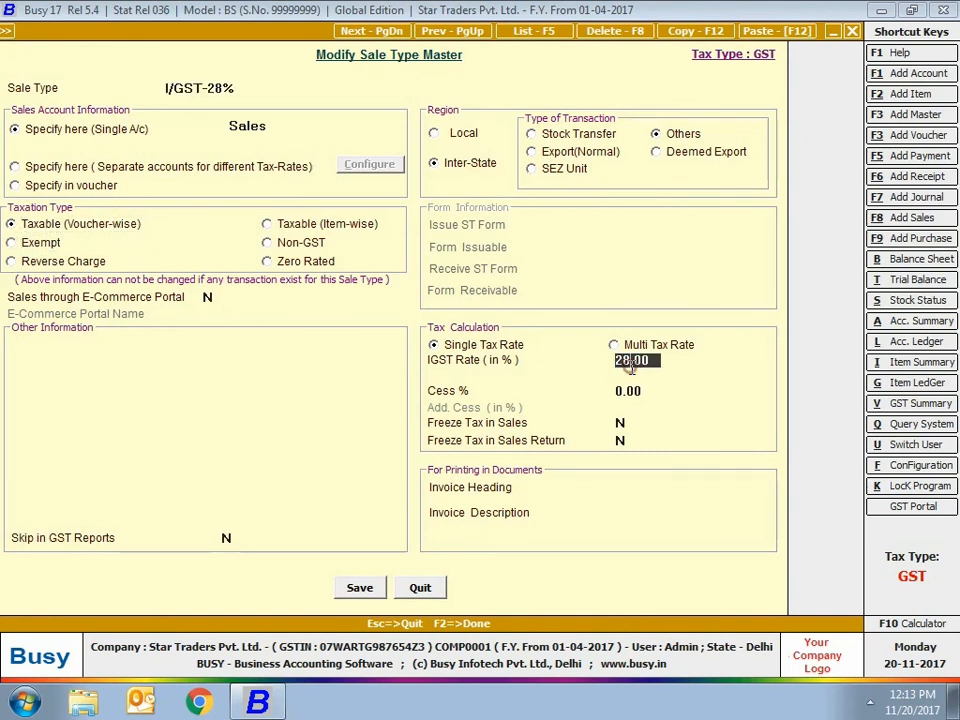
pyautogui.click(493, 379)
pyautogui.click(420, 588)
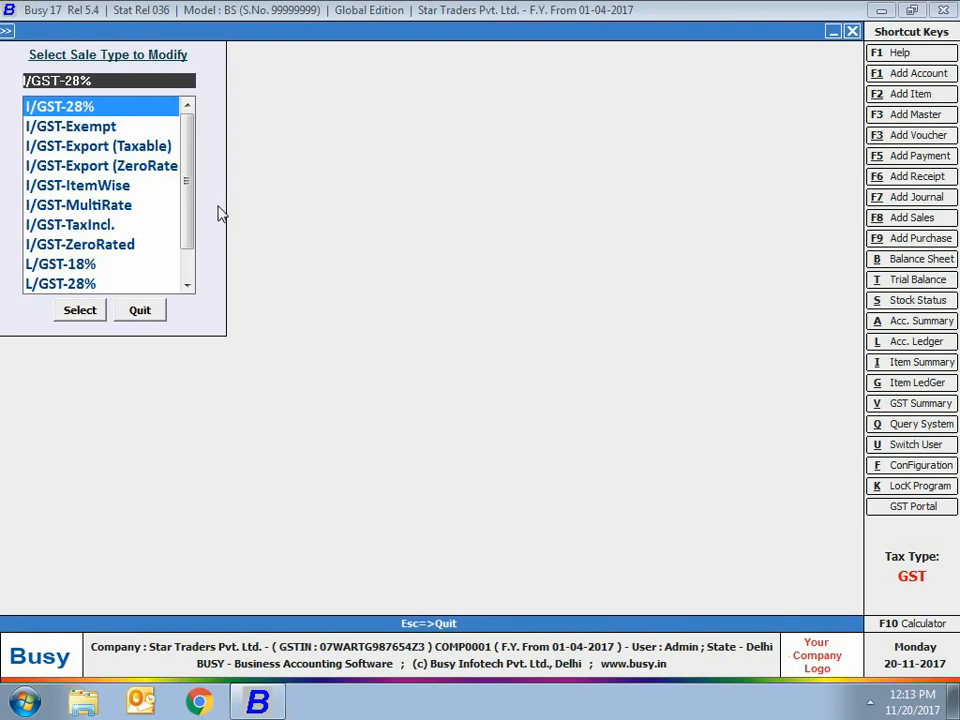
# Step: Open the sale type I/GST-ItemWise, review its item-wise tax settings, and quit it without saving
pyautogui.press('Down')
pyautogui.press('Down')
pyautogui.press('Down')
pyautogui.press('Down')
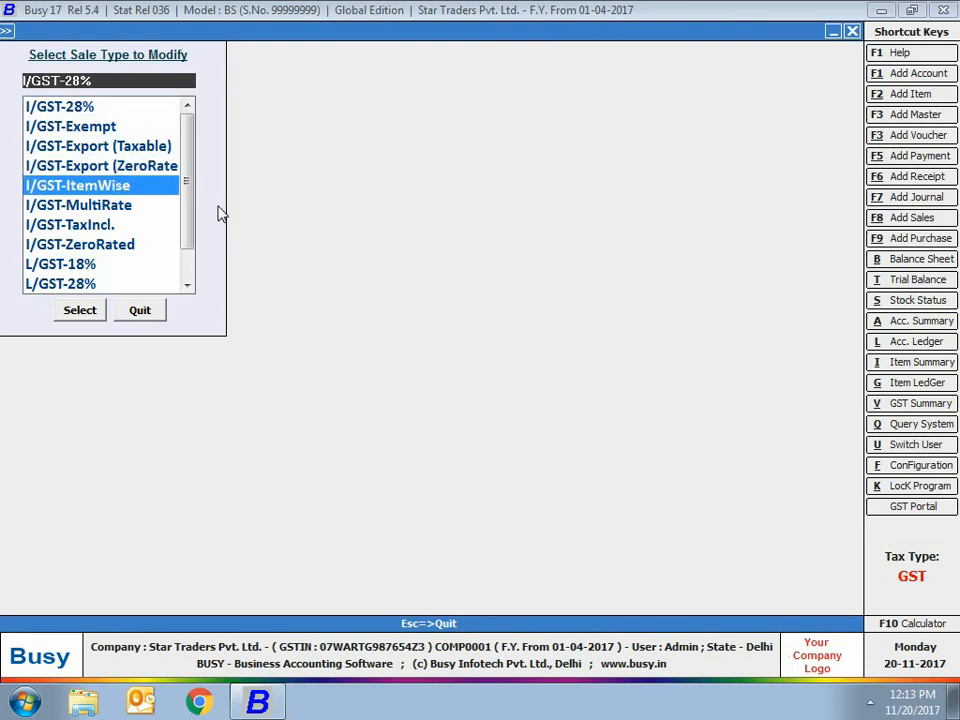
pyautogui.press('Return')
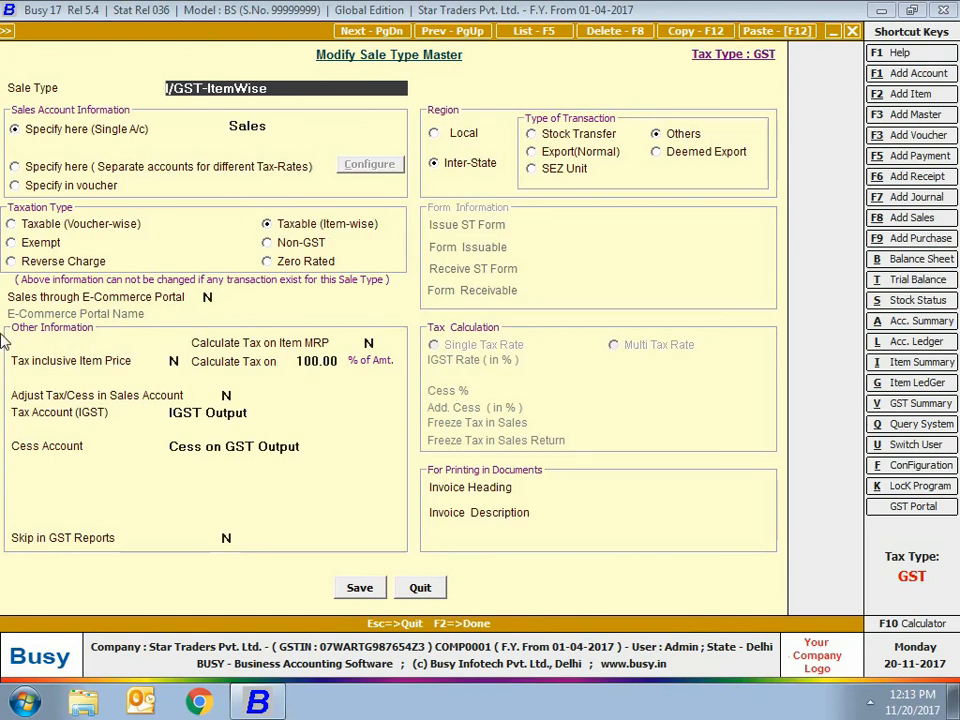
pyautogui.click(439, 589)
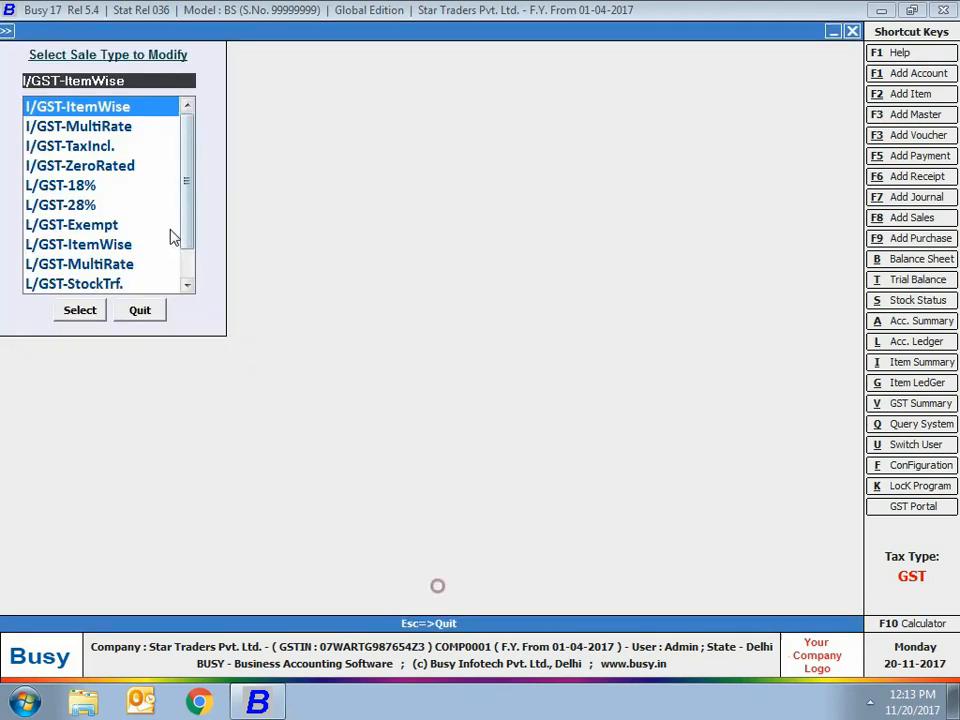
# Step: Open the sale type I/GST-MultiRate, review its tax calculation setting, and leave it without saving
pyautogui.click(106, 128)
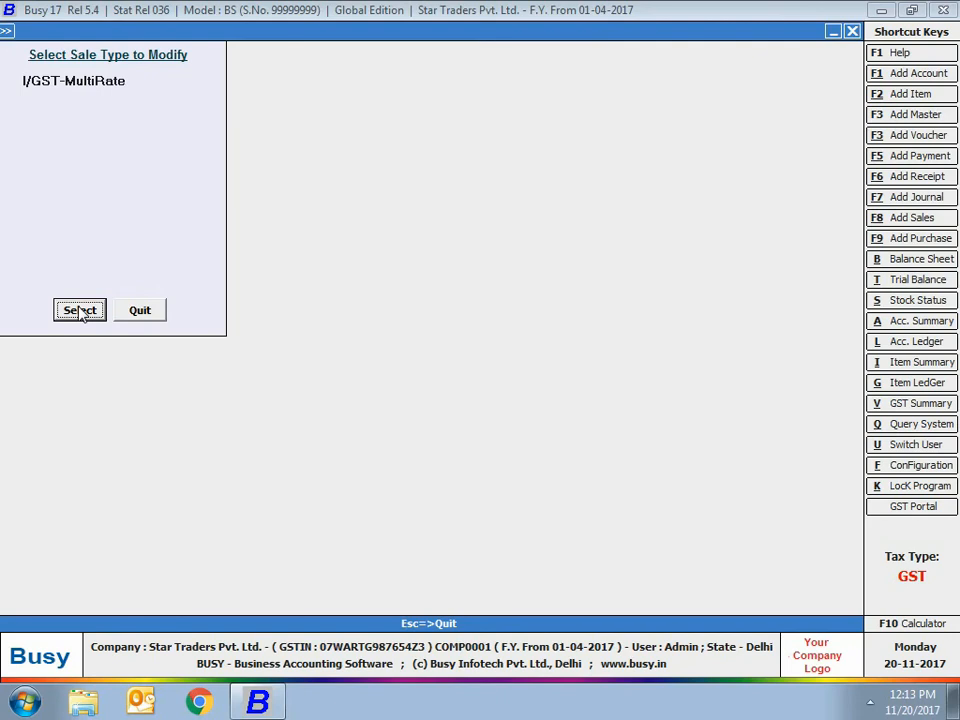
pyautogui.click(80, 311)
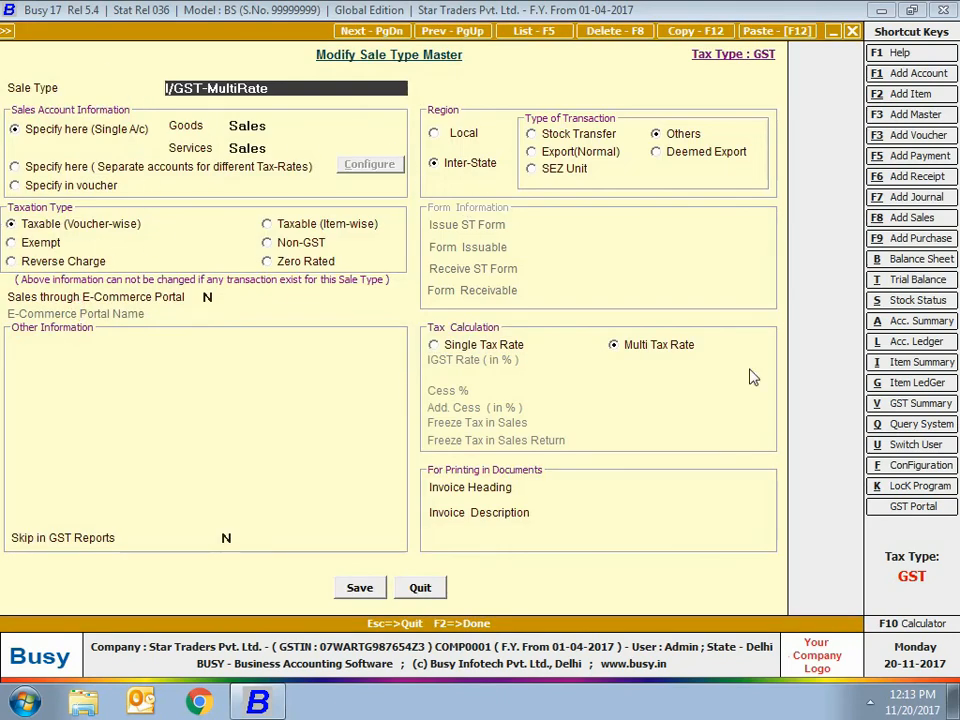
pyautogui.click(663, 344)
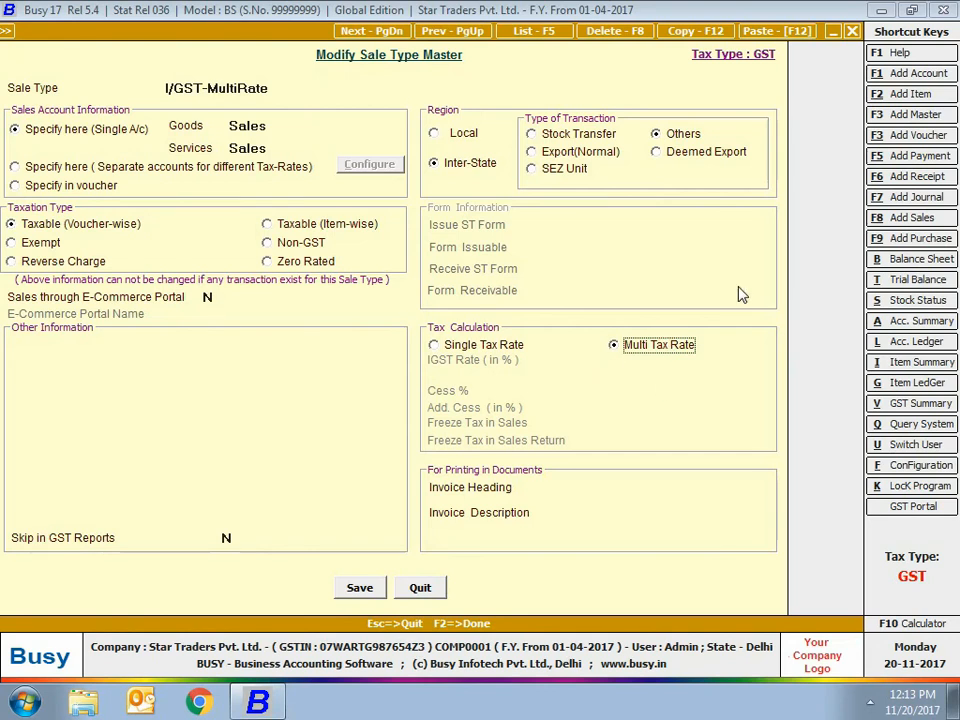
pyautogui.press('Escape')
# Step: Open the local sale type L/GST-18%, review its region and CGST and SGST rates, and return to the list of masters
pyautogui.write('lgt')
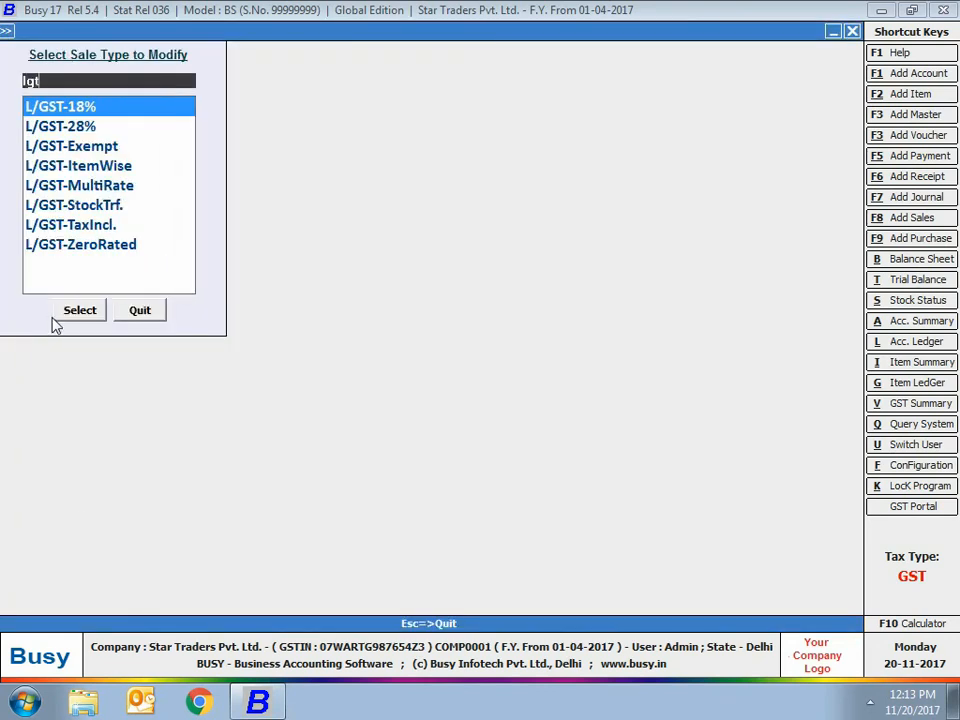
pyautogui.click(115, 110)
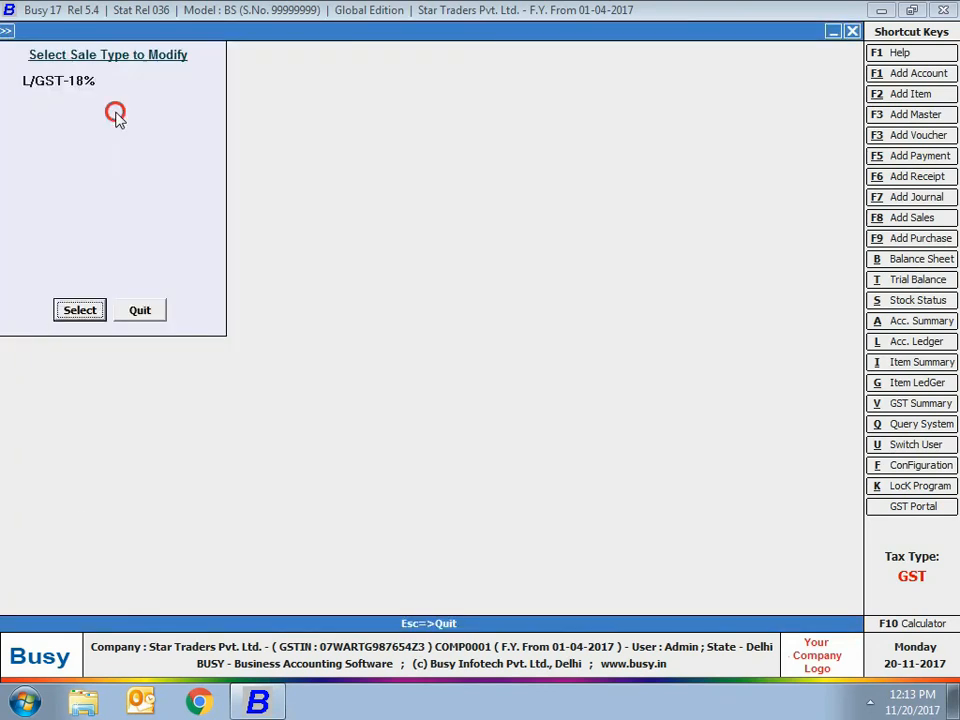
pyautogui.click(72, 312)
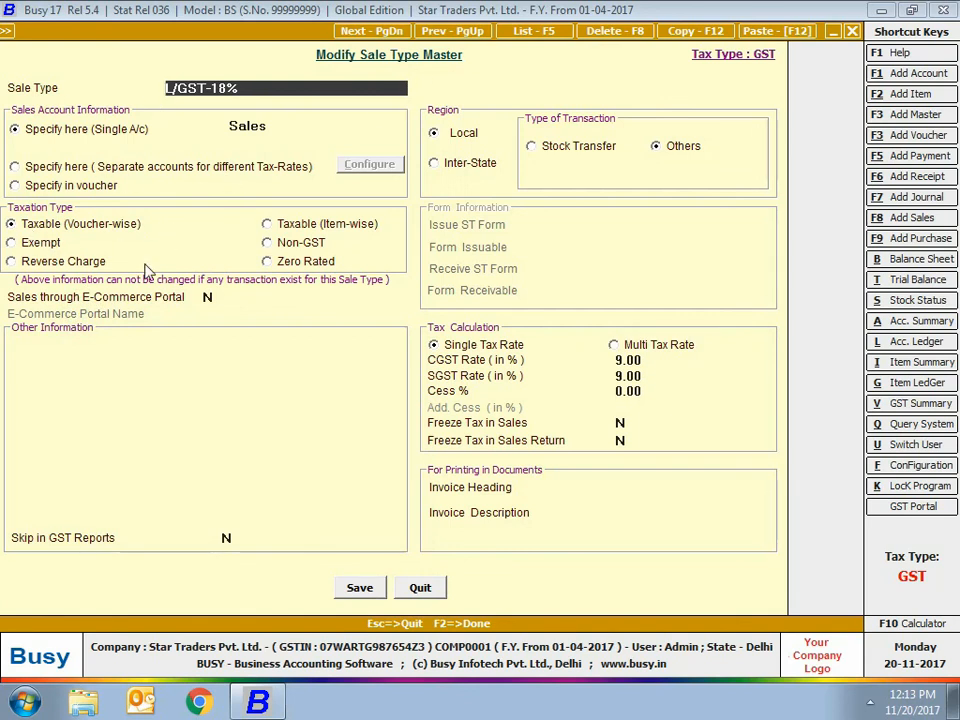
pyautogui.click(445, 136)
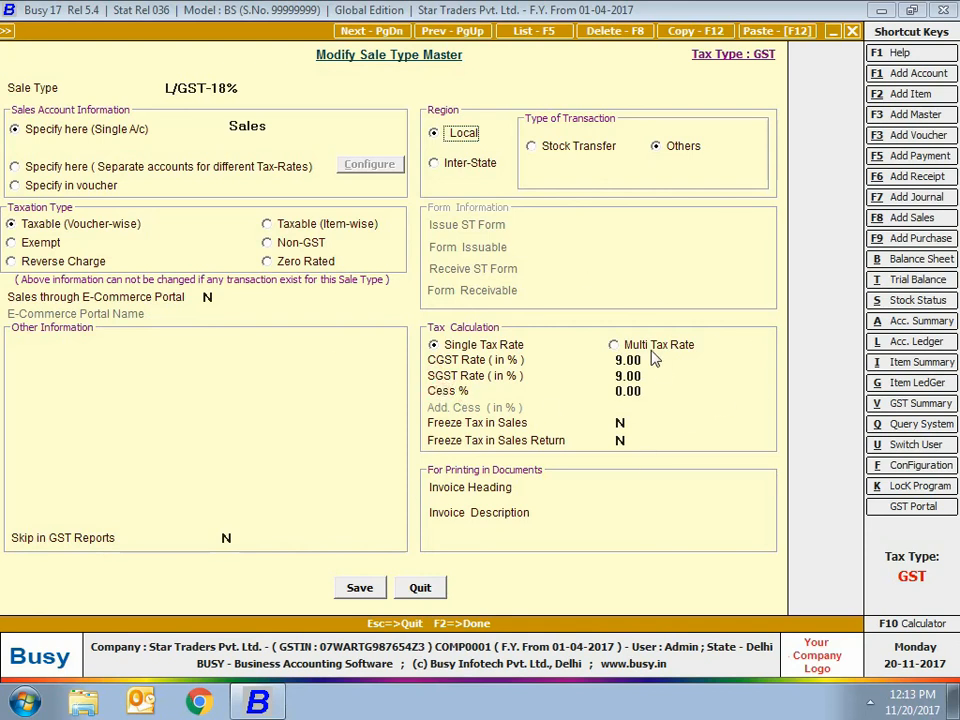
pyautogui.click(424, 588)
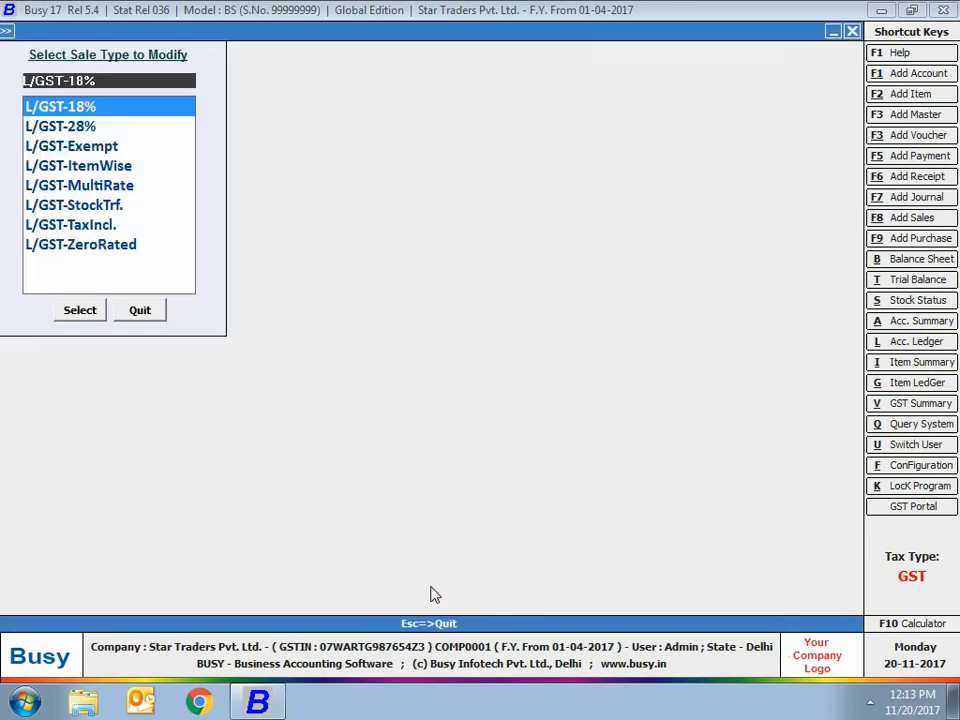
pyautogui.press('Escape')
pyautogui.press('Escape')
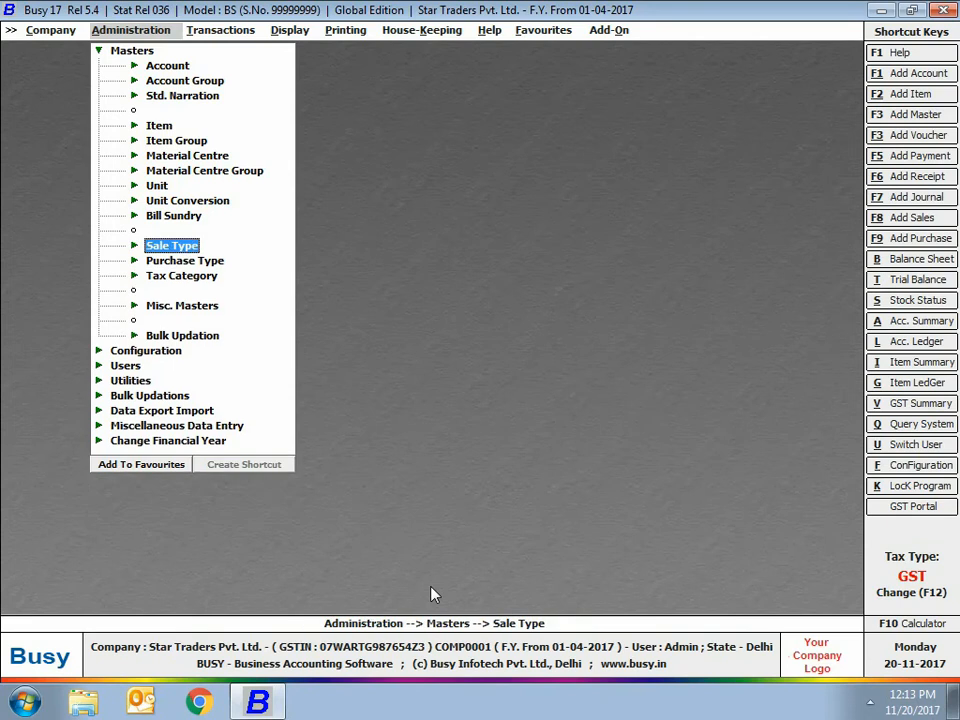
# Step: Start a new purchase type master and name it Purchase Type for GST
pyautogui.click(185, 261)
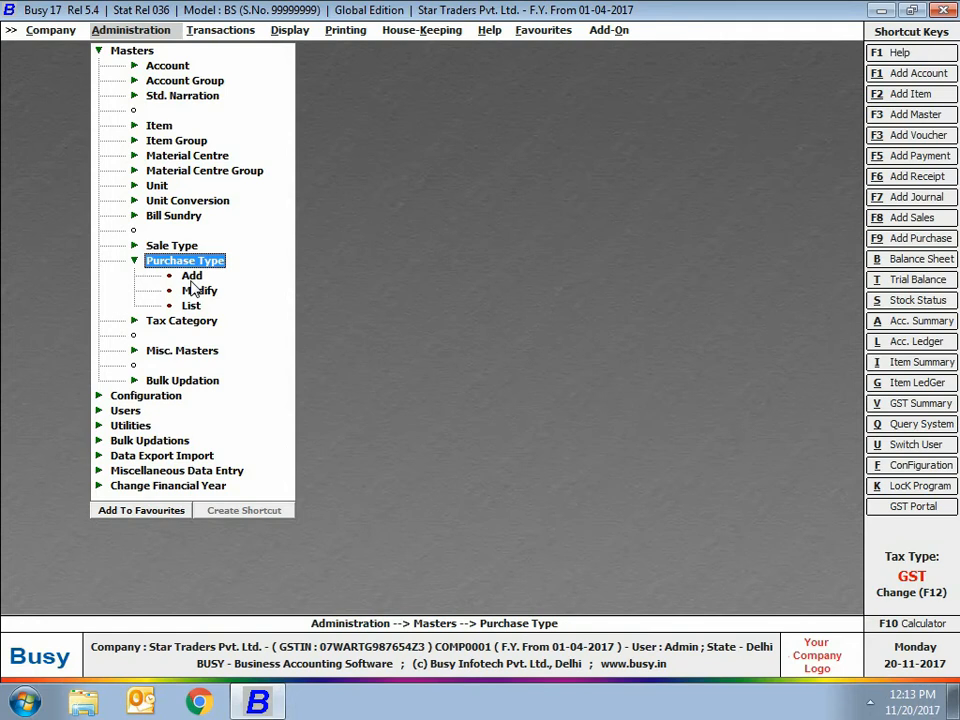
pyautogui.click(191, 277)
pyautogui.write('Purc')
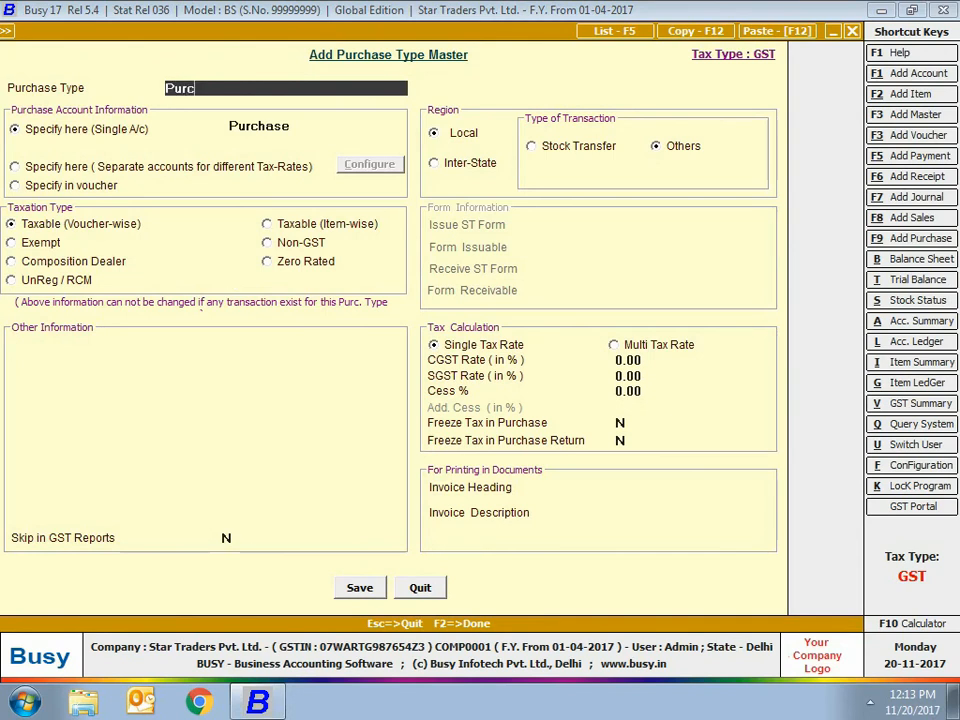
pyautogui.write('hase Type for GST')
pyautogui.press('Return')
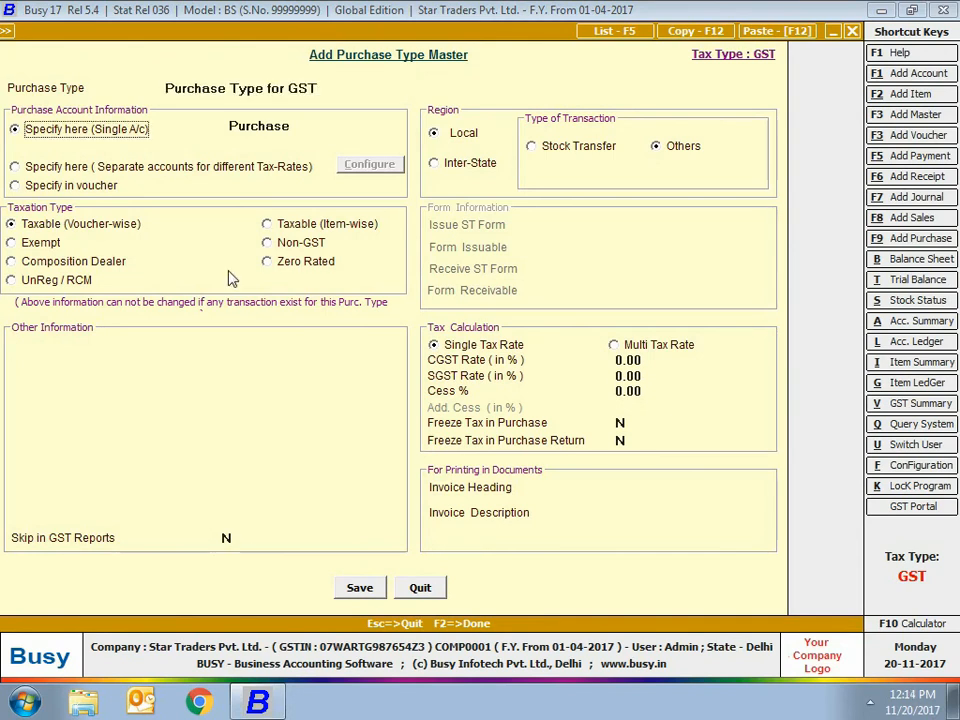
# Step: Try the separate-accounts and specify-in-voucher options for the purchase account and return to Specify here (Single A/c) with the Purchase account
pyautogui.click(112, 168)
pyautogui.click(107, 184)
pyautogui.click(100, 130)
pyautogui.press('Return')
pyautogui.press('Return')
# Step: Go through the purchase taxation types, including Taxable (Item-wise) and Composition Dealer, and select UnReg / RCM
pyautogui.click(316, 226)
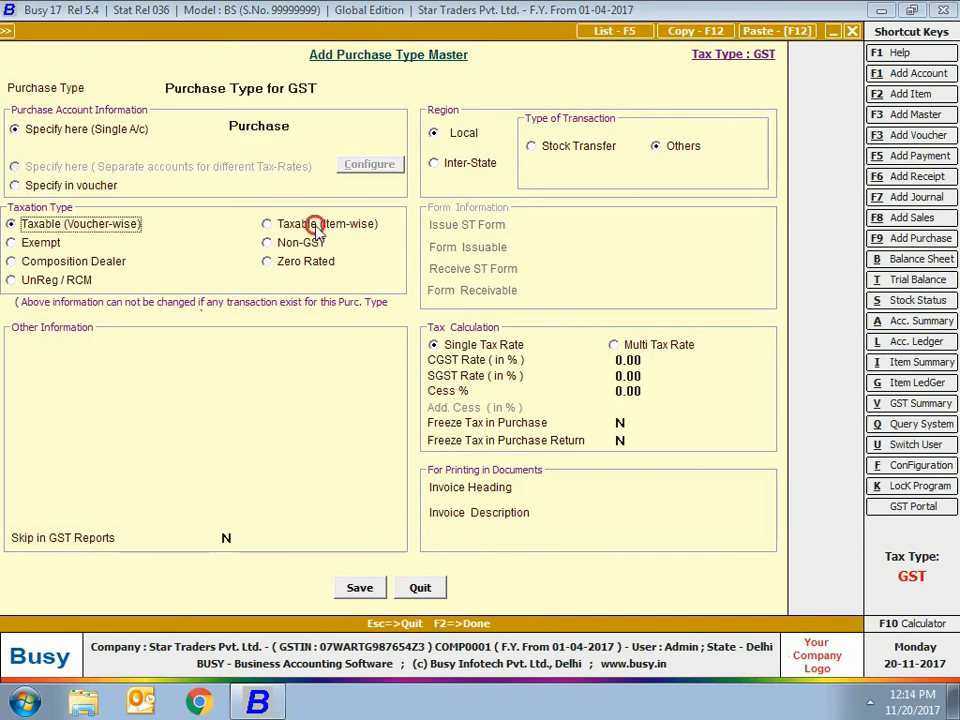
pyautogui.press('Down')
pyautogui.press('Down')
pyautogui.press('Down')
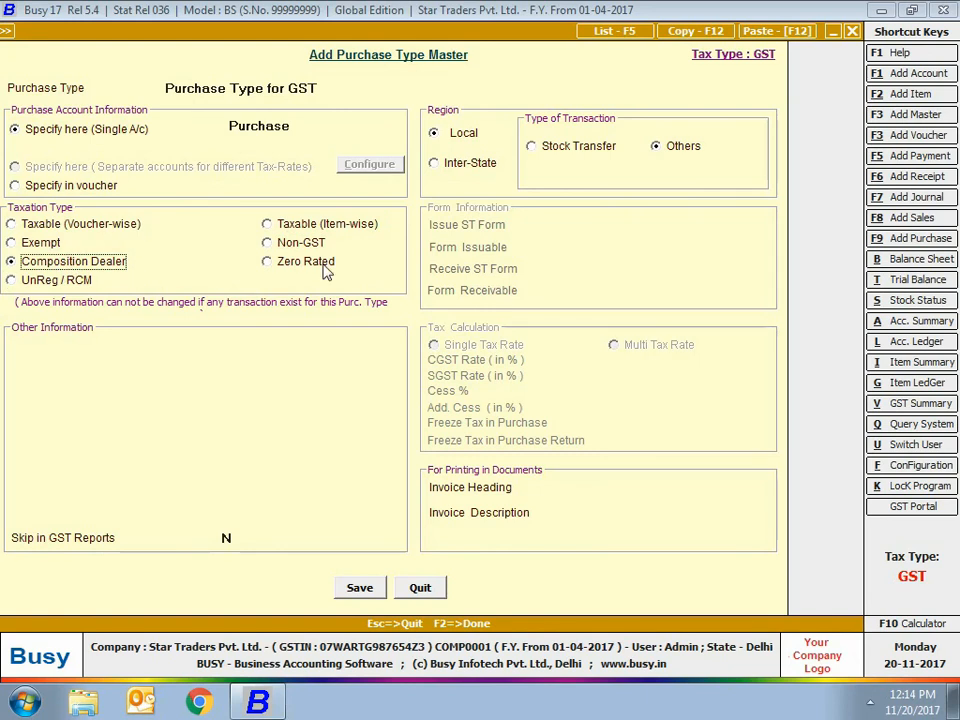
pyautogui.press('Down')
pyautogui.click(36, 312)
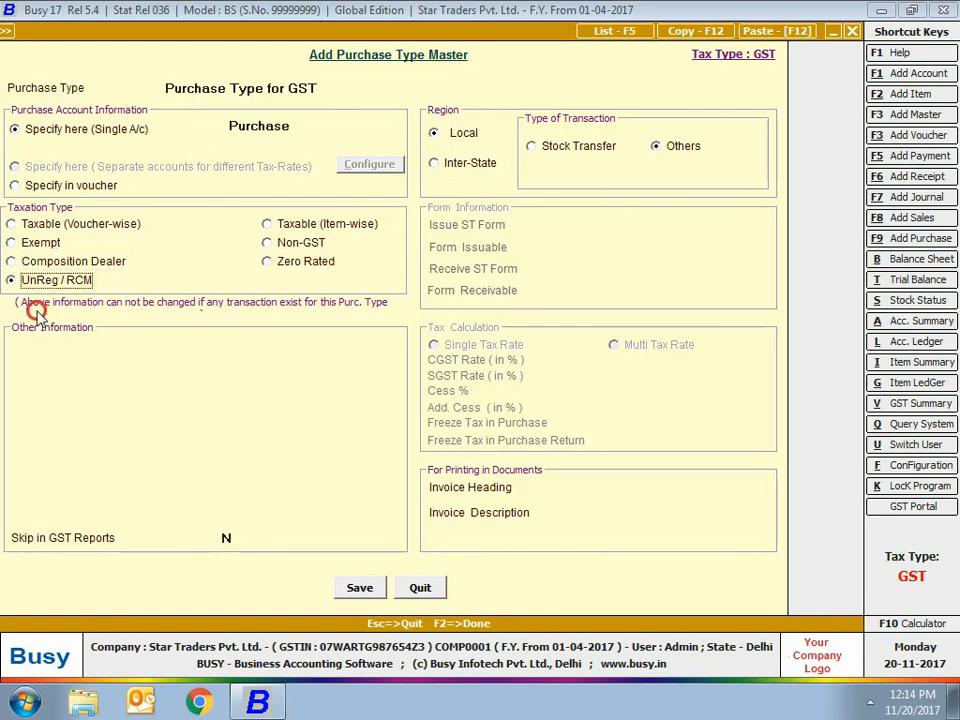
# Step: Leave the new purchase type without saving, look through the existing purchase types, and close the list
pyautogui.click(90, 280)
pyautogui.click(420, 588)
pyautogui.click(185, 290)
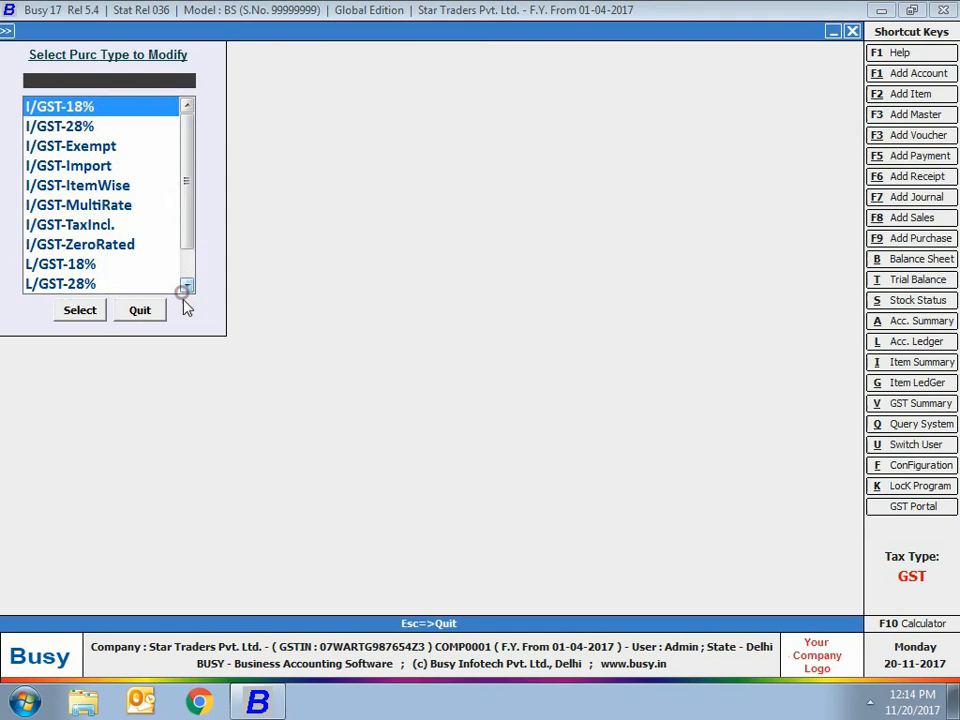
pyautogui.moveTo(187, 147); pyautogui.dragTo(177, 124)
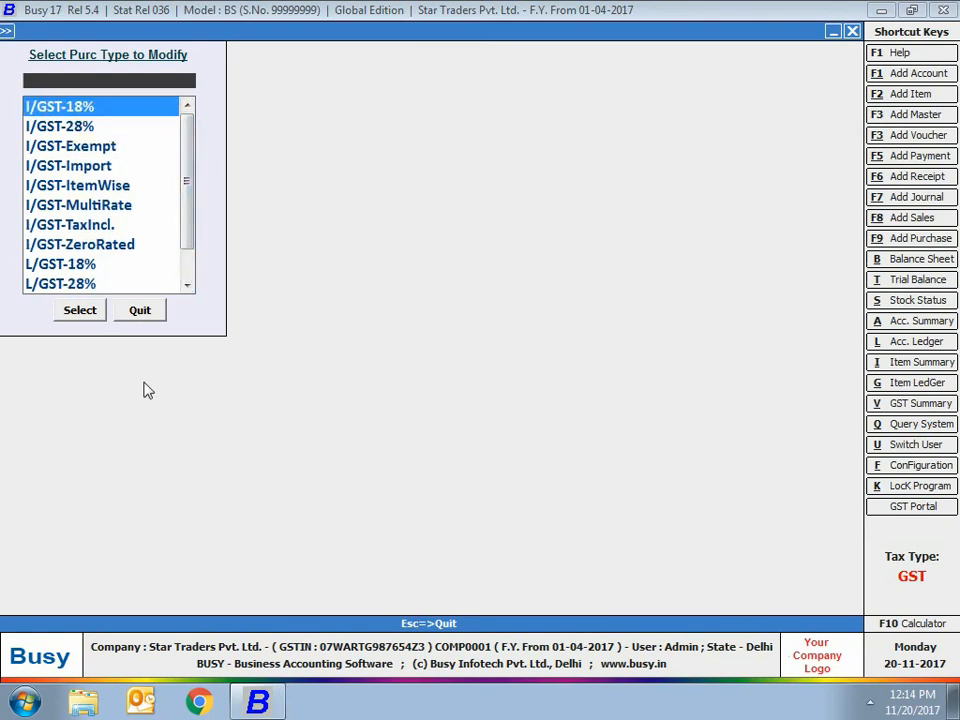
pyautogui.press('Escape')
# Step: Start a new bill sundry master and name it Bill Sundry for GST, keeping the same print name
pyautogui.click(180, 216)
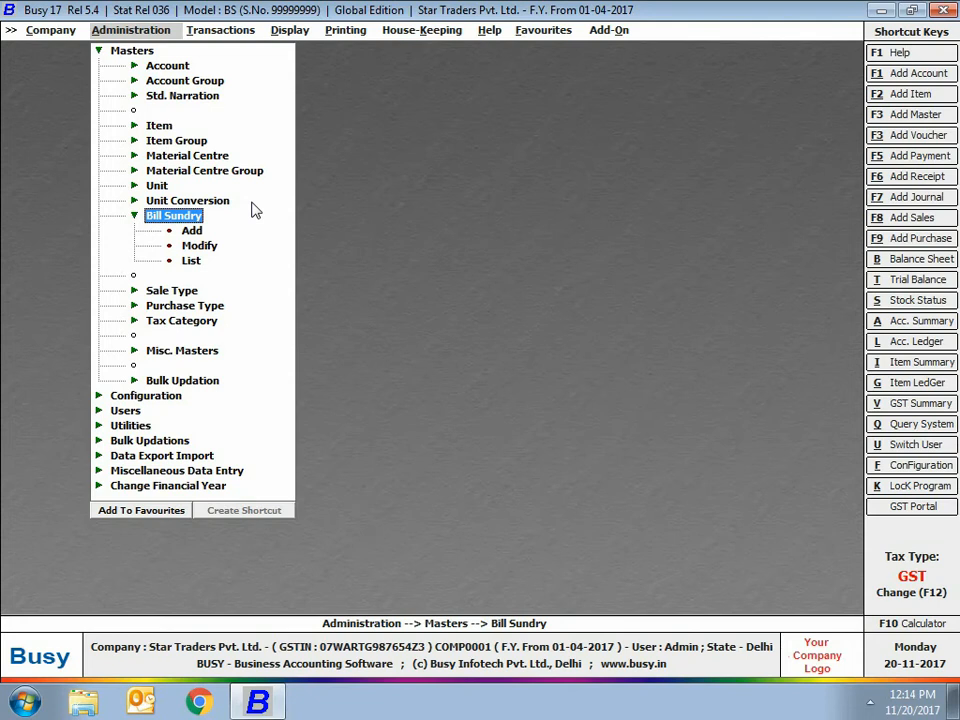
pyautogui.click(195, 233)
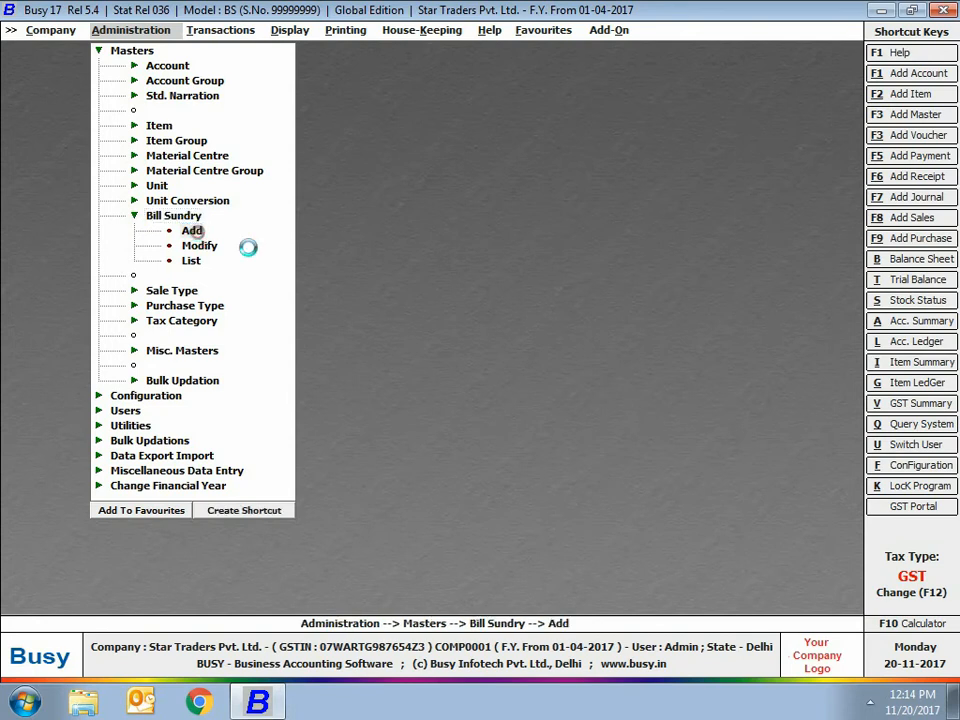
pyautogui.write('Bill Sundry for GST')
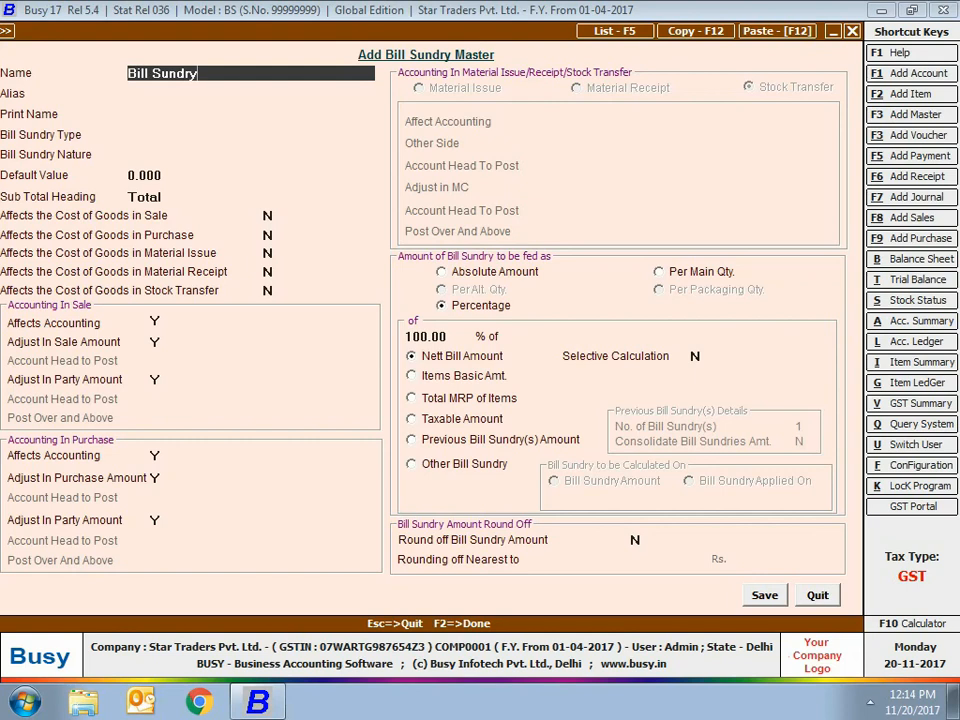
pyautogui.press('Return')
pyautogui.press('Return')
pyautogui.press('Return')
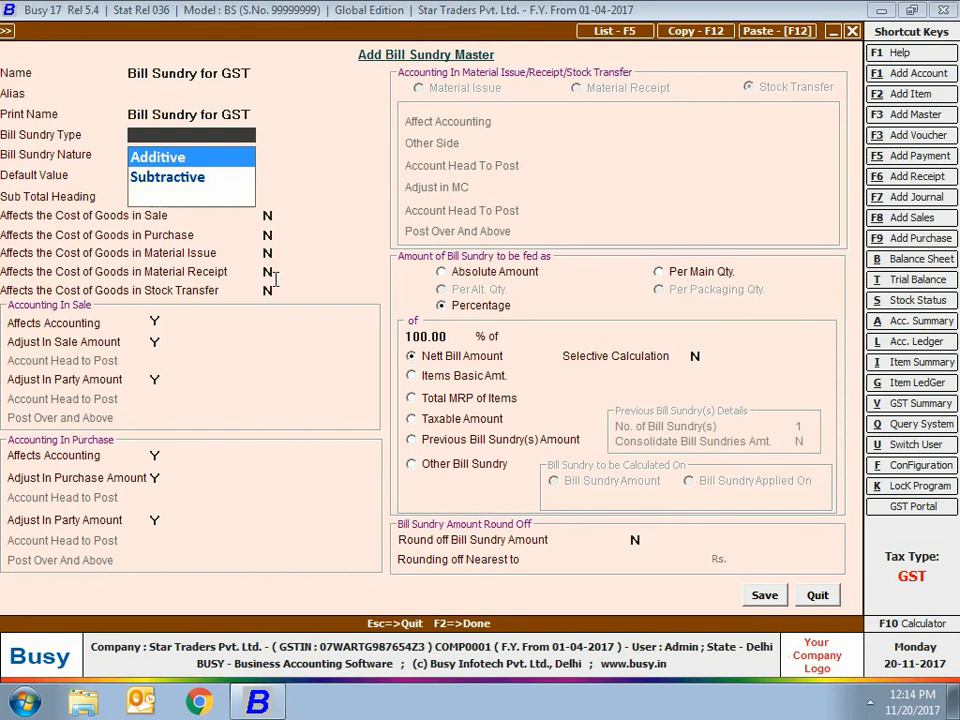
# Step: Set the bill sundry type to Additive, go through the available natures, and choose IGST
pyautogui.press('Return')
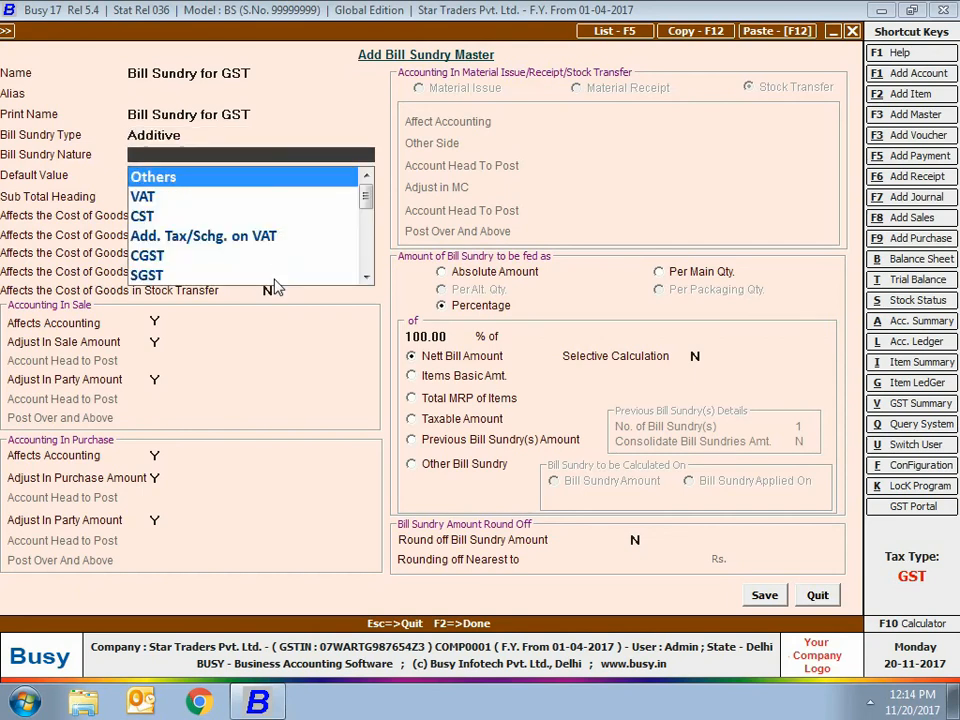
pyautogui.press('Down')
pyautogui.press('Down')
pyautogui.press('Down')
pyautogui.press('Down')
pyautogui.press('Down')
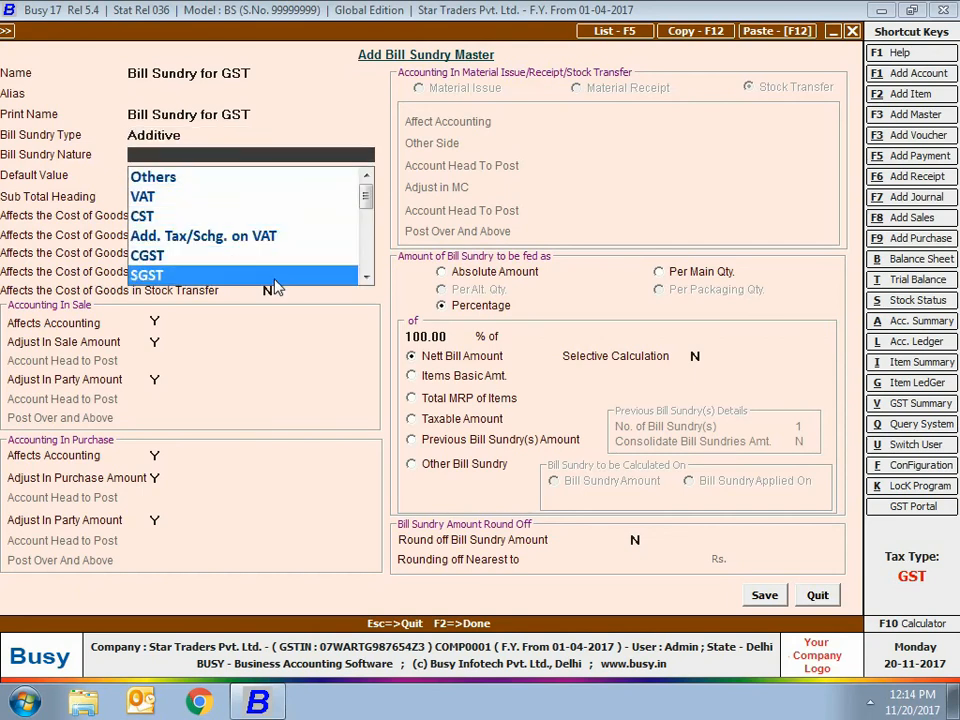
pyautogui.press('Down')
pyautogui.press('Down')
pyautogui.press('Down')
pyautogui.press('Down')
pyautogui.press('Down')
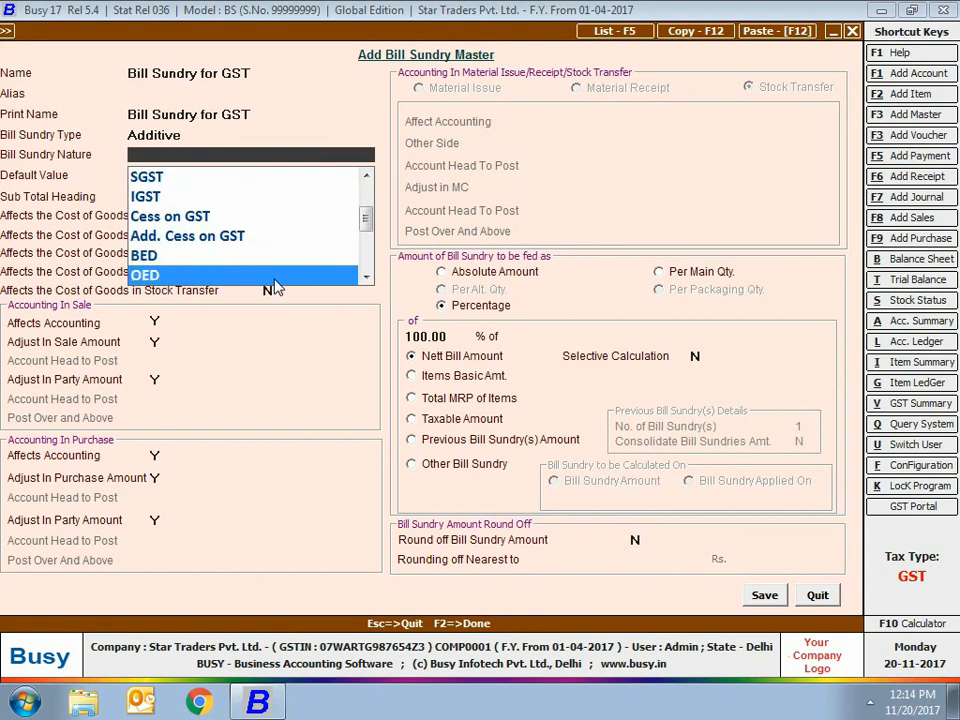
pyautogui.press('Up')
pyautogui.press('Up')
pyautogui.press('Up')
pyautogui.press('Up')
pyautogui.press('Up')
pyautogui.press('Up')
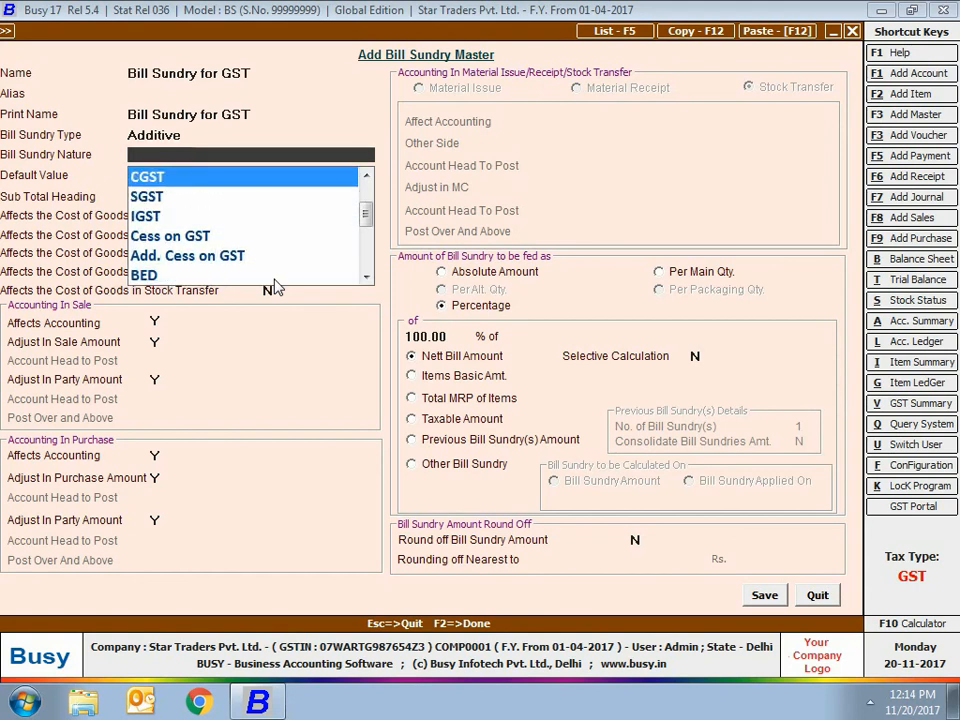
pyautogui.press('Down')
pyautogui.press('Down')
pyautogui.press('Return')
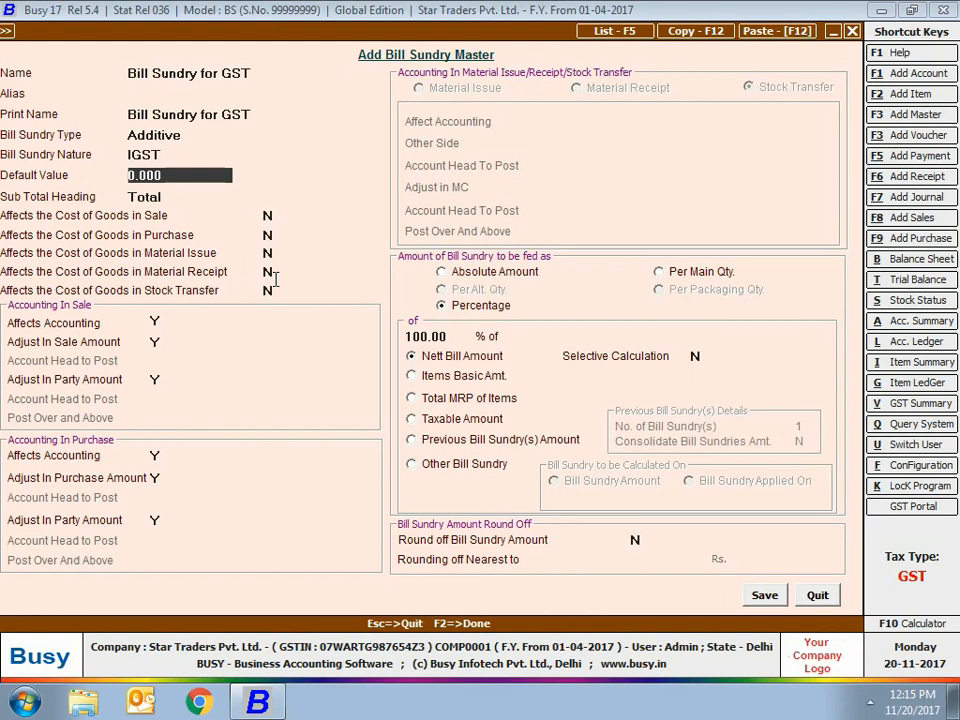
# Step: Keep the default value 0.000, subtotal heading Total and N for all Affects the Cost of Goods options
pyautogui.press('Return')
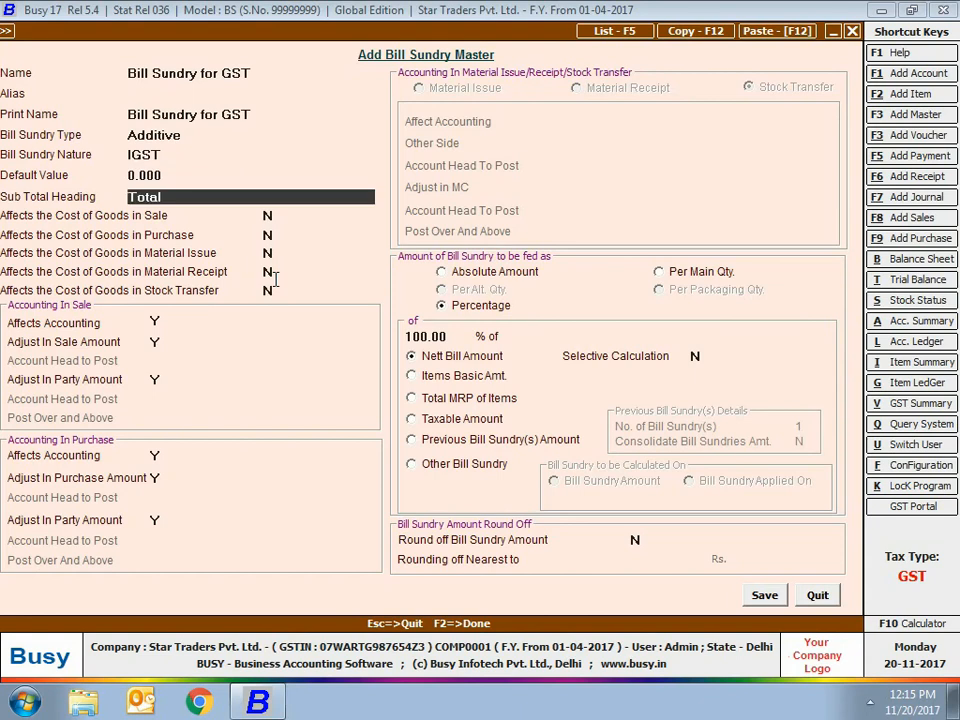
pyautogui.press('Return')
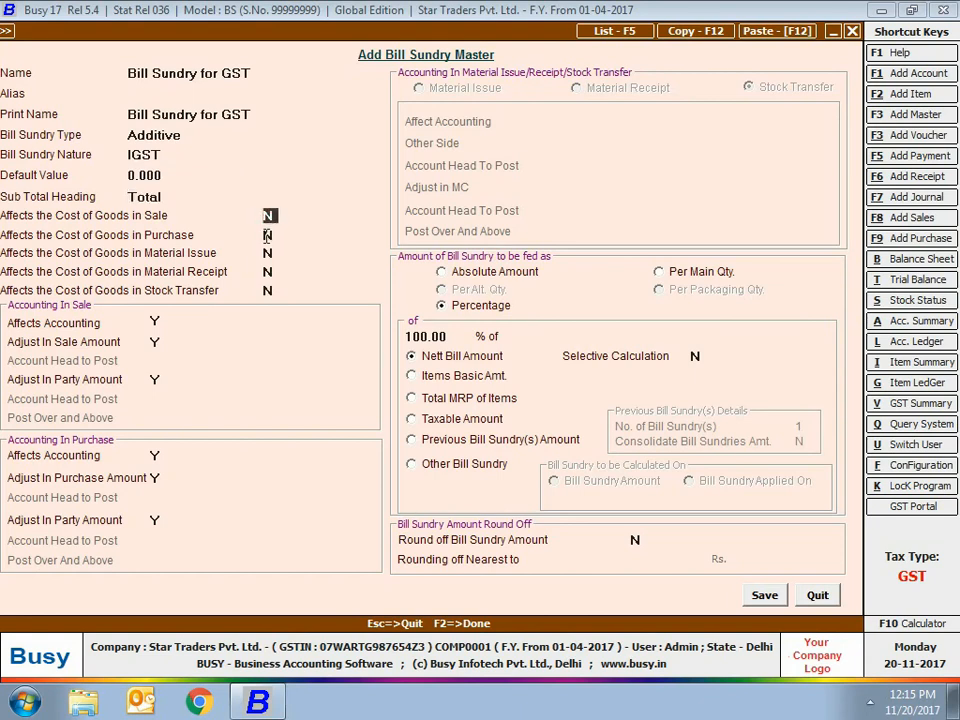
pyautogui.press('Return')
pyautogui.click(271, 256)
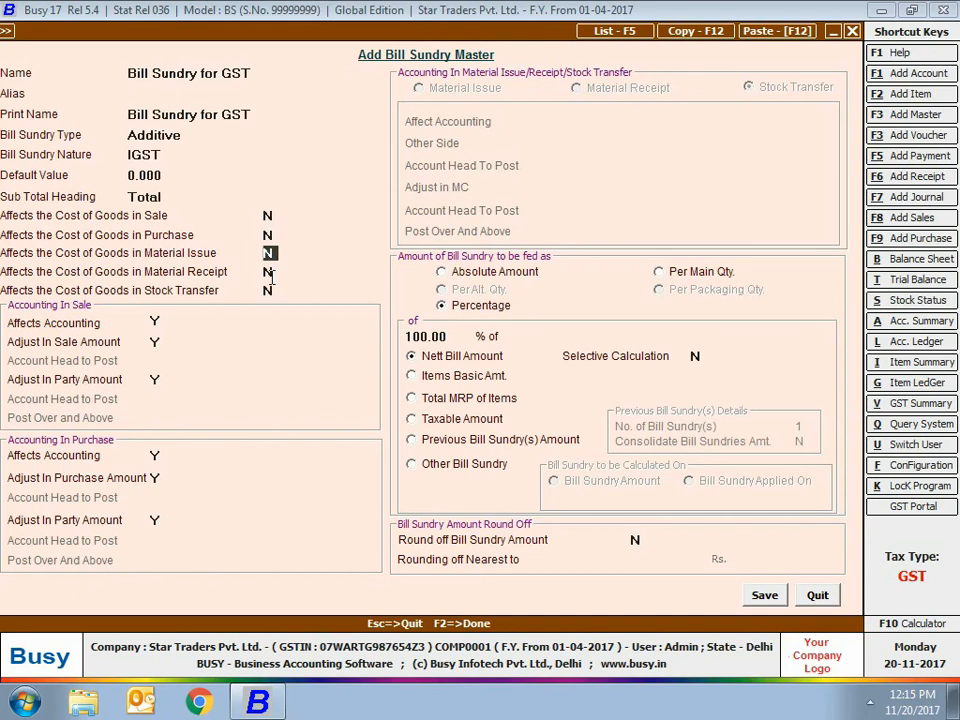
pyautogui.click(269, 272)
pyautogui.click(269, 290)
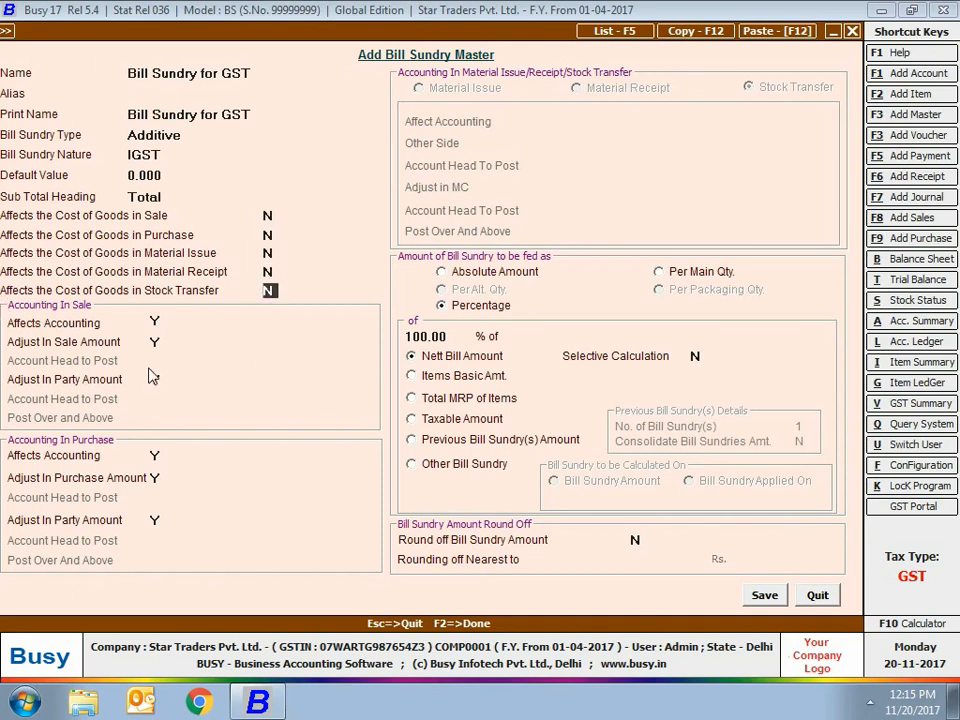
# Step: Try N with Specify Acc. Here for Adjust In Sale Amount and set it back to Y
pyautogui.click(155, 320)
pyautogui.click(155, 342)
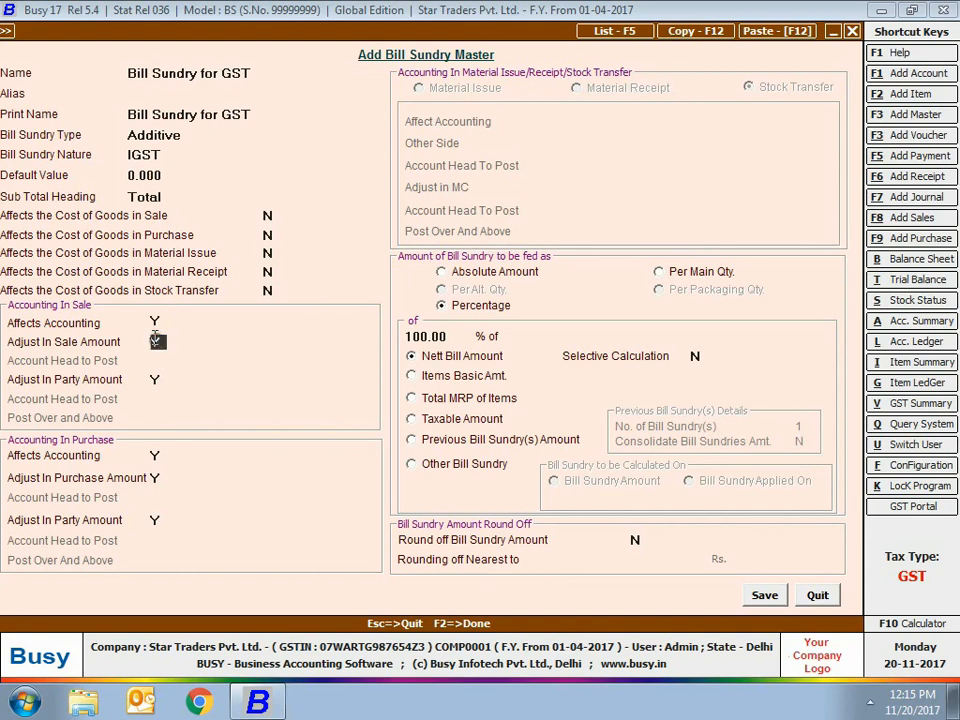
pyautogui.press('n')
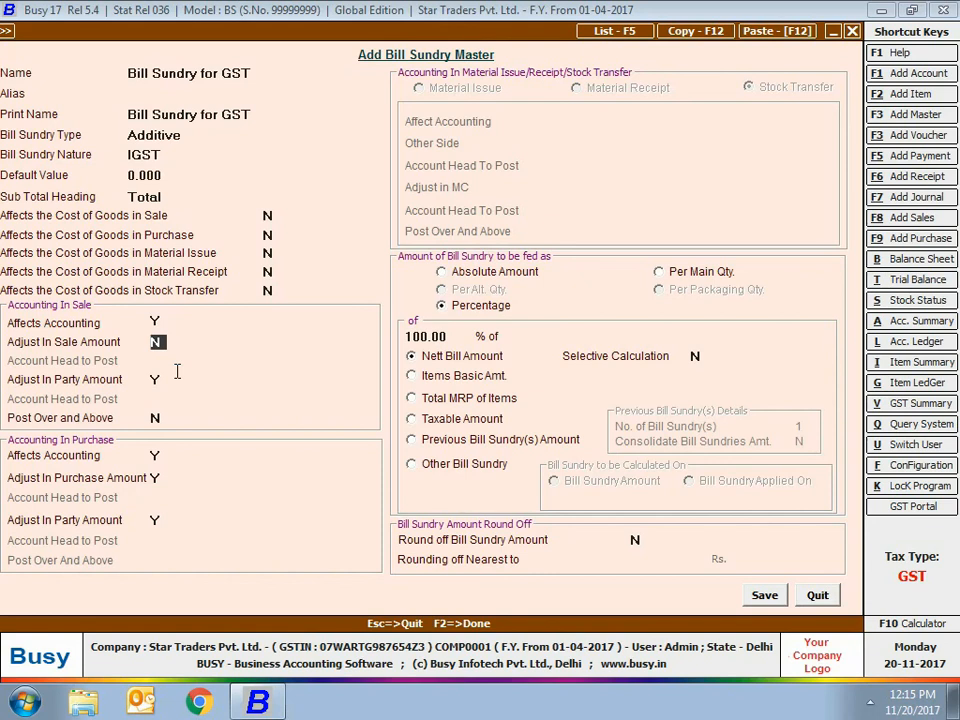
pyautogui.press('Return')
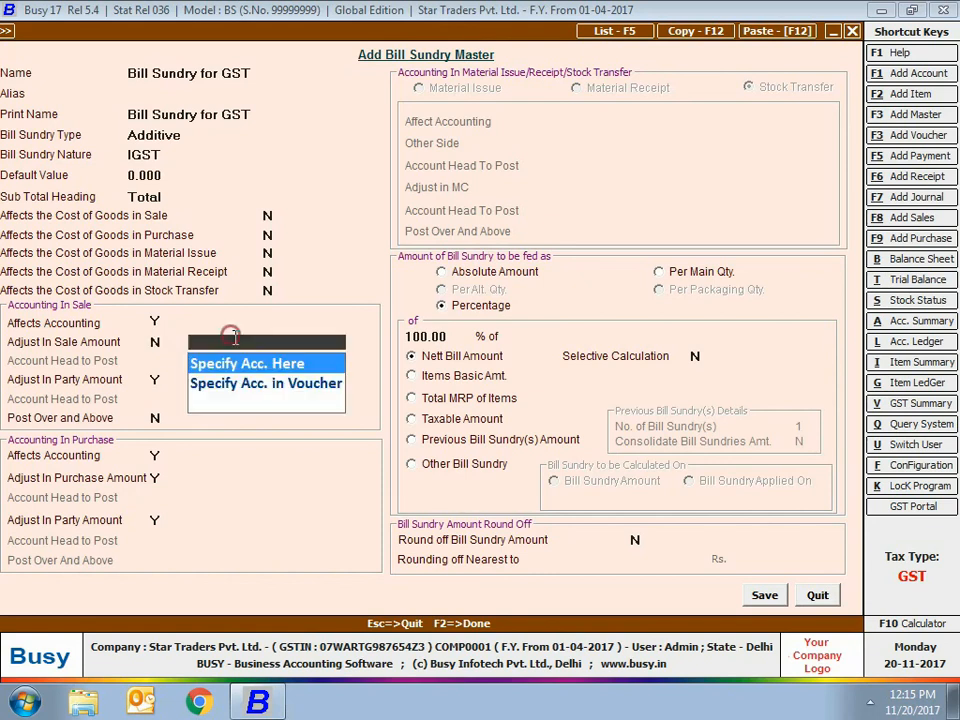
pyautogui.press('Return')
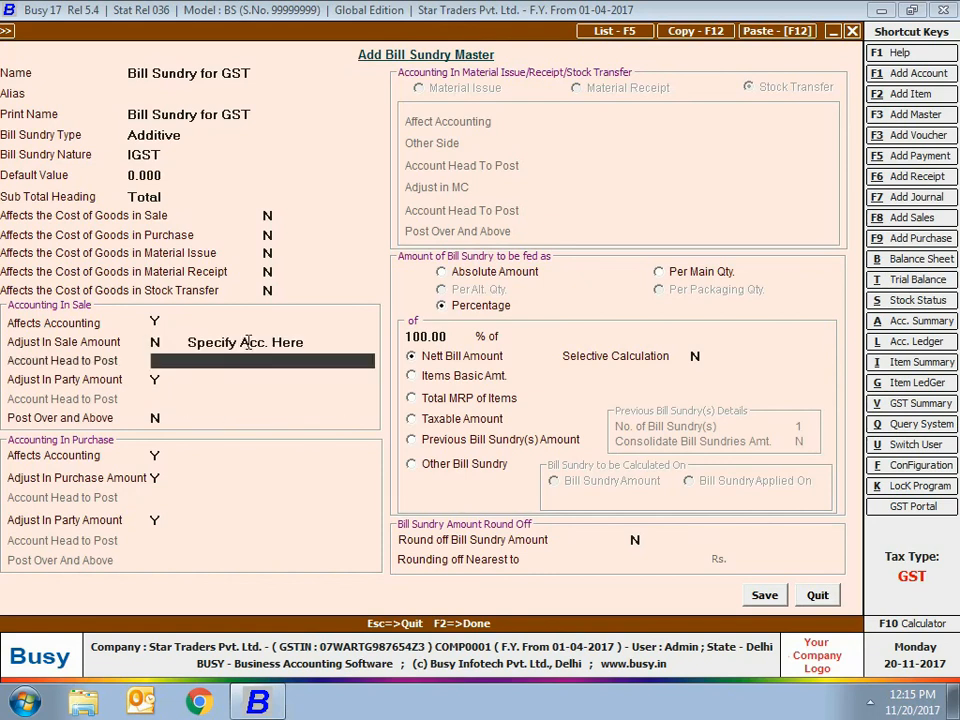
pyautogui.click(246, 364)
pyautogui.press('Up')
pyautogui.write('Y')
# Step: Set the sale accounting's Adjust In Party Amount to N with Specify Acc. Here, and leave its account head blank
pyautogui.click(154, 380)
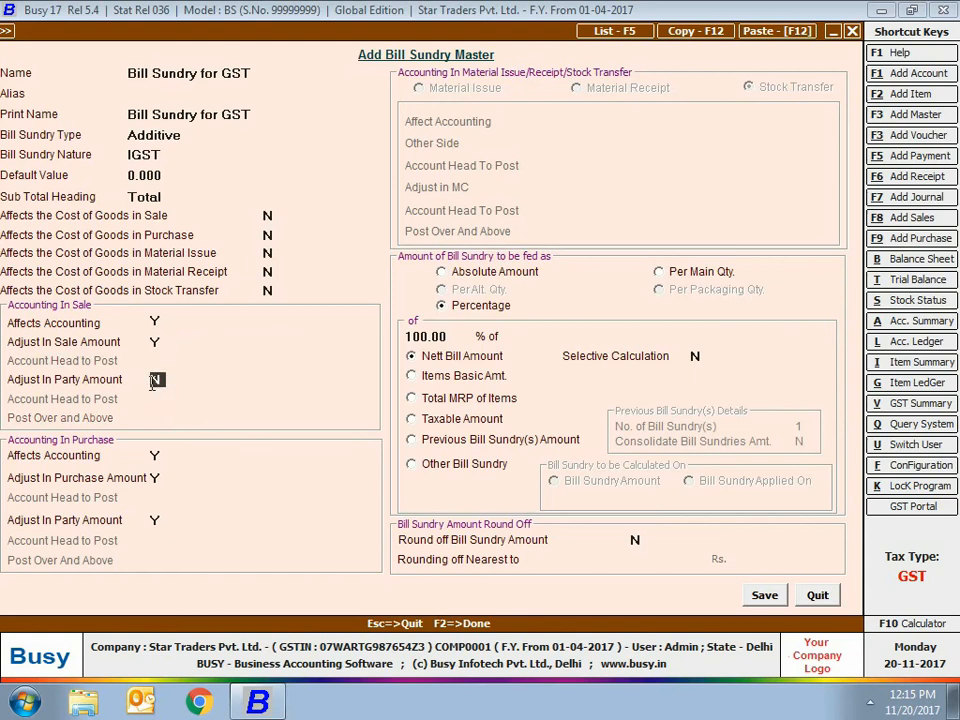
pyautogui.write('N')
pyautogui.press('Return')
pyautogui.press('Return')
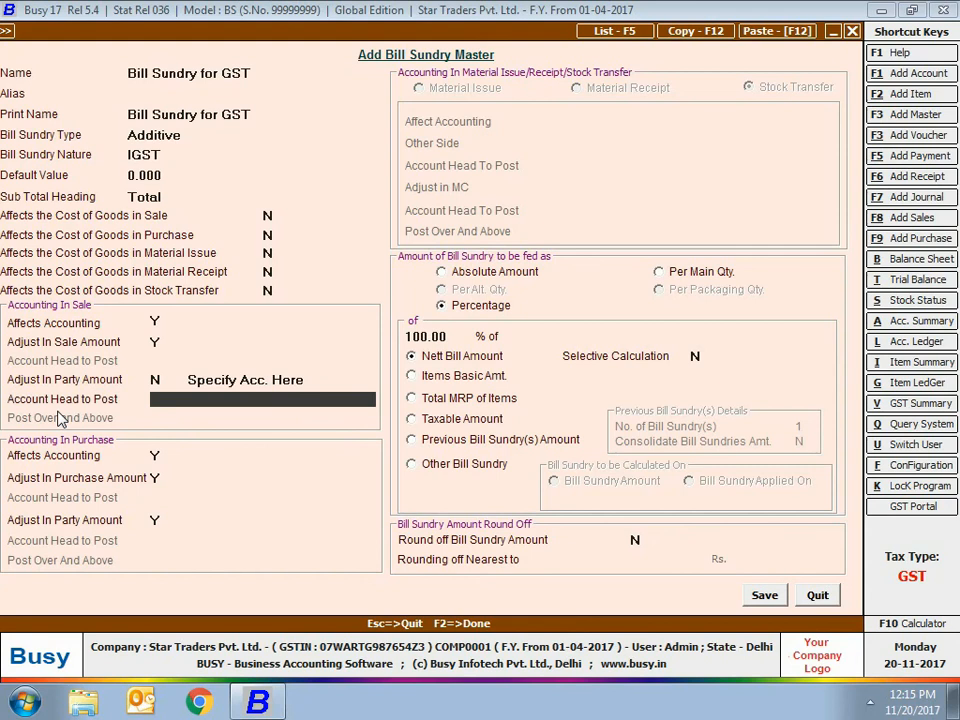
pyautogui.press('Return')
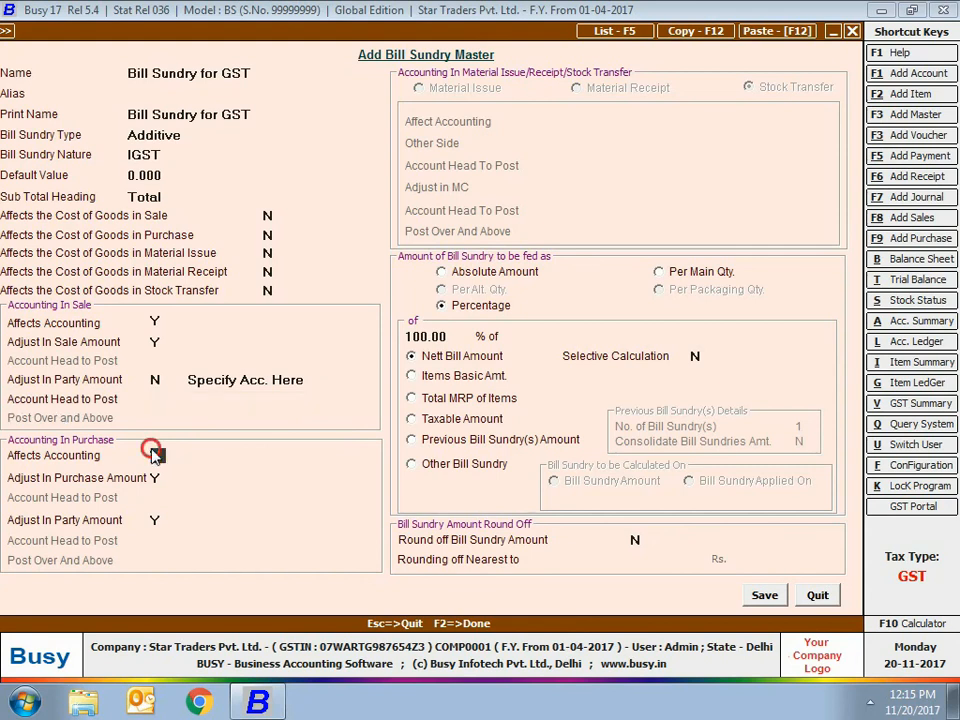
pyautogui.click(26, 435)
pyautogui.click(2, 511)
pyautogui.click(148, 377)
# Step: Try feeding the bill sundry amount as Absolute Amount and Per Main Qty., and return to Percentage
pyautogui.click(421, 266)
pyautogui.click(398, 295)
pyautogui.click(461, 278)
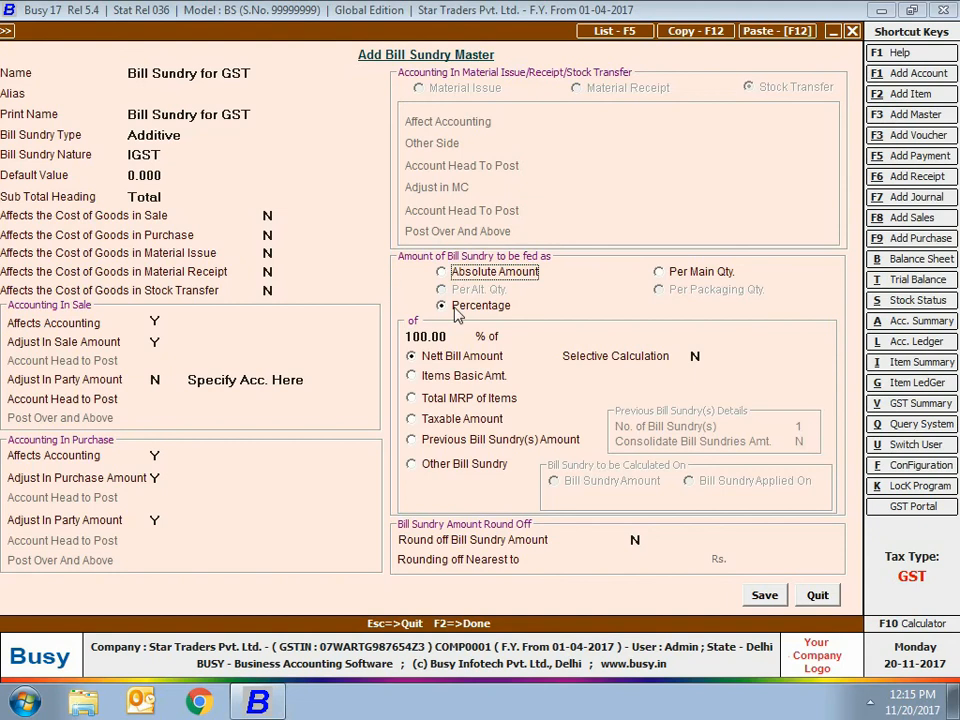
pyautogui.click(488, 270)
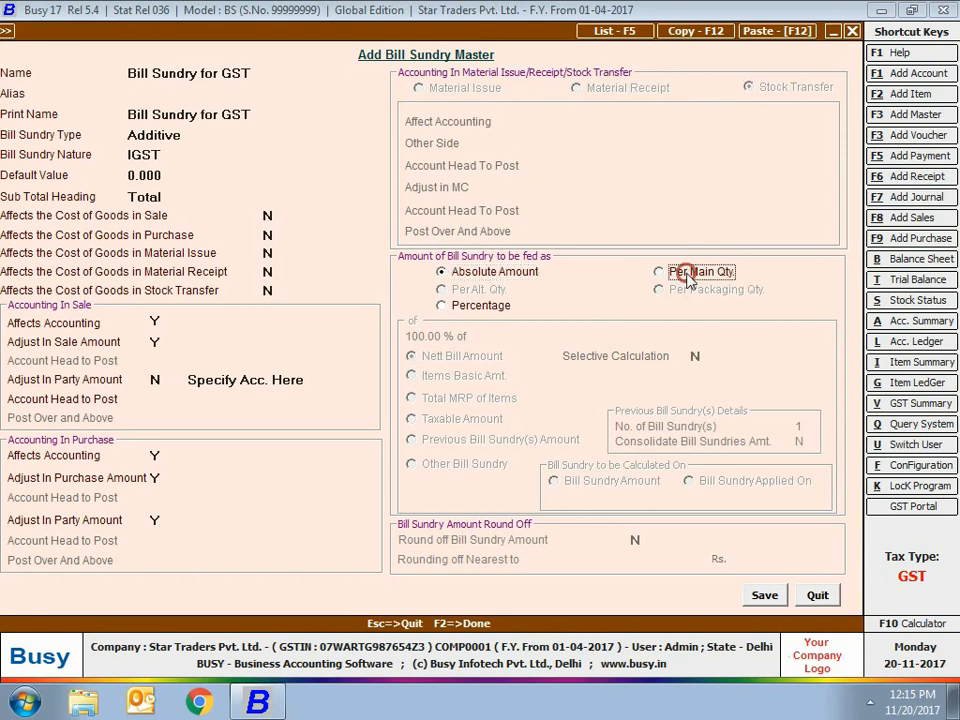
pyautogui.click(681, 271)
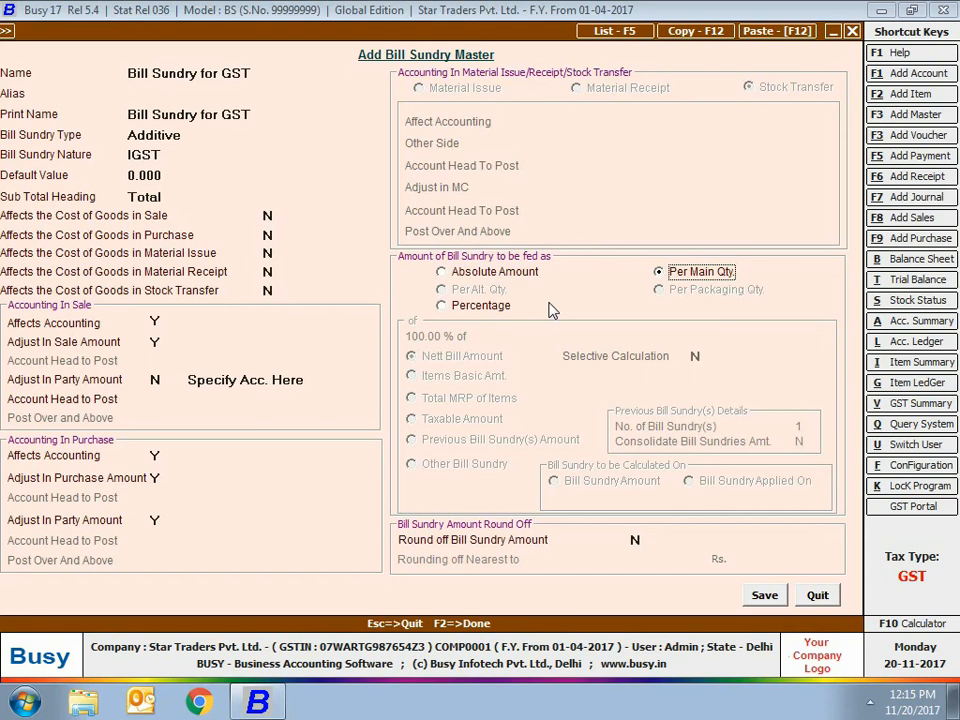
pyautogui.click(480, 306)
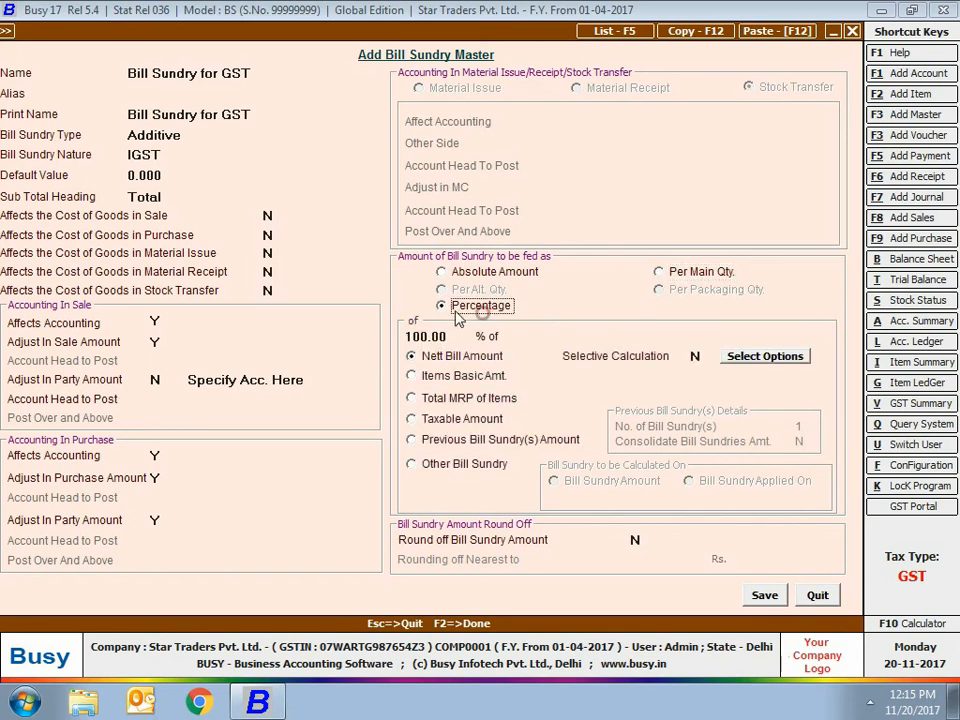
# Step: Keep 100.00 % of Nett Bill Amount, set Selective Calculation to Y, and review its amount options without selecting any
pyautogui.press('Return')
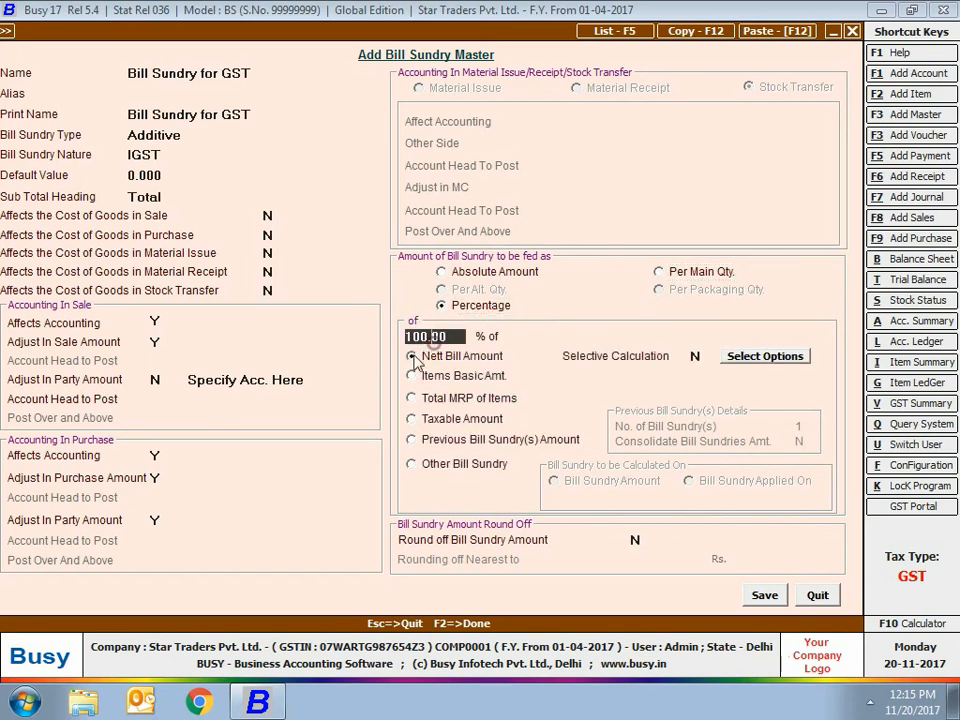
pyautogui.press('Return')
pyautogui.click(432, 336)
pyautogui.click(424, 360)
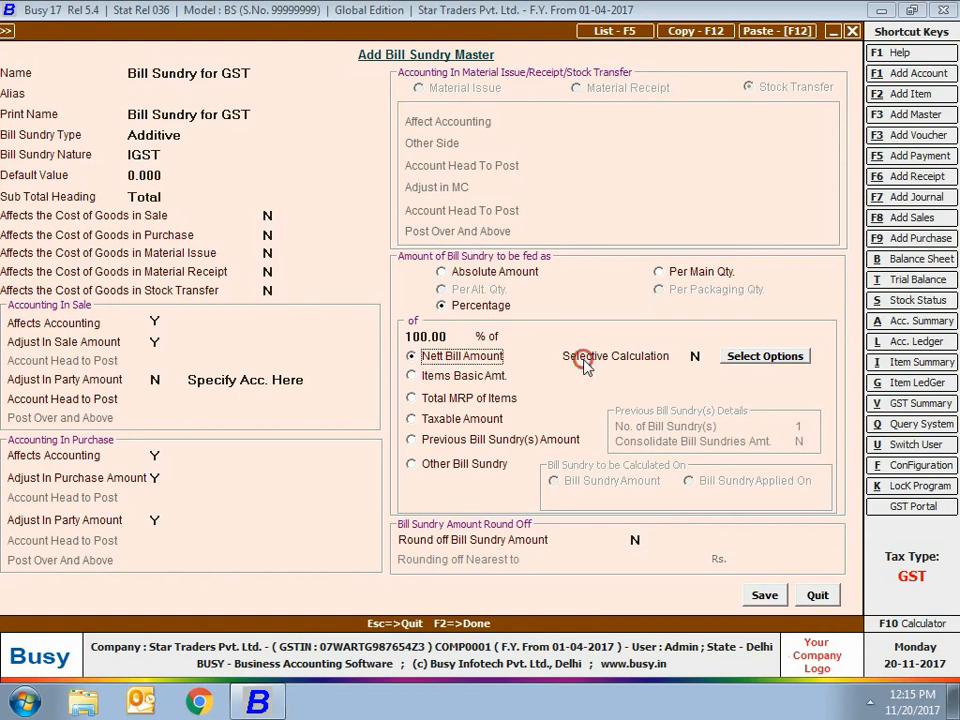
pyautogui.click(693, 358)
pyautogui.write('y')
pyautogui.click(768, 357)
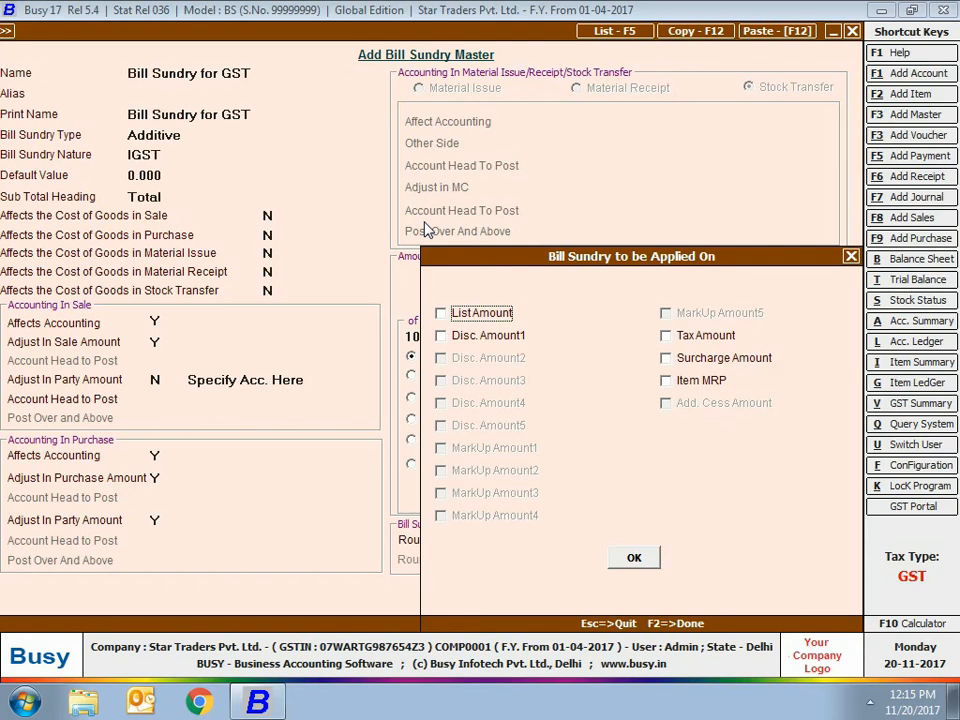
pyautogui.click(636, 559)
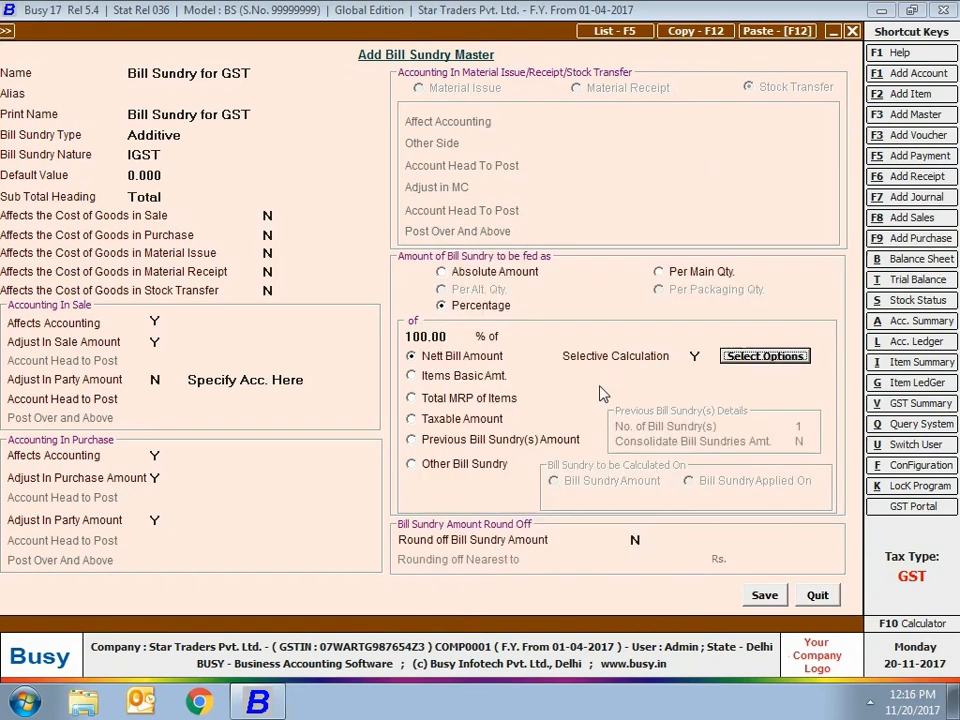
# Step: Try Items Basic Amt. and Total MRP of Items (Inclusive, with free quantity) as the percentage basis, and select Taxable Amount
pyautogui.click(488, 375)
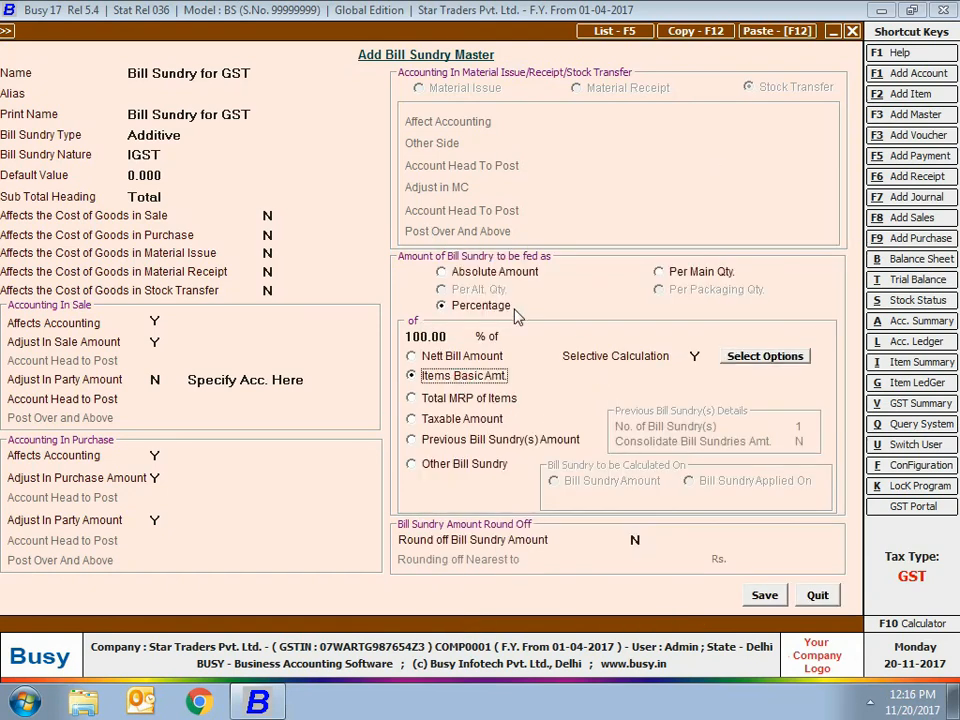
pyautogui.click(457, 399)
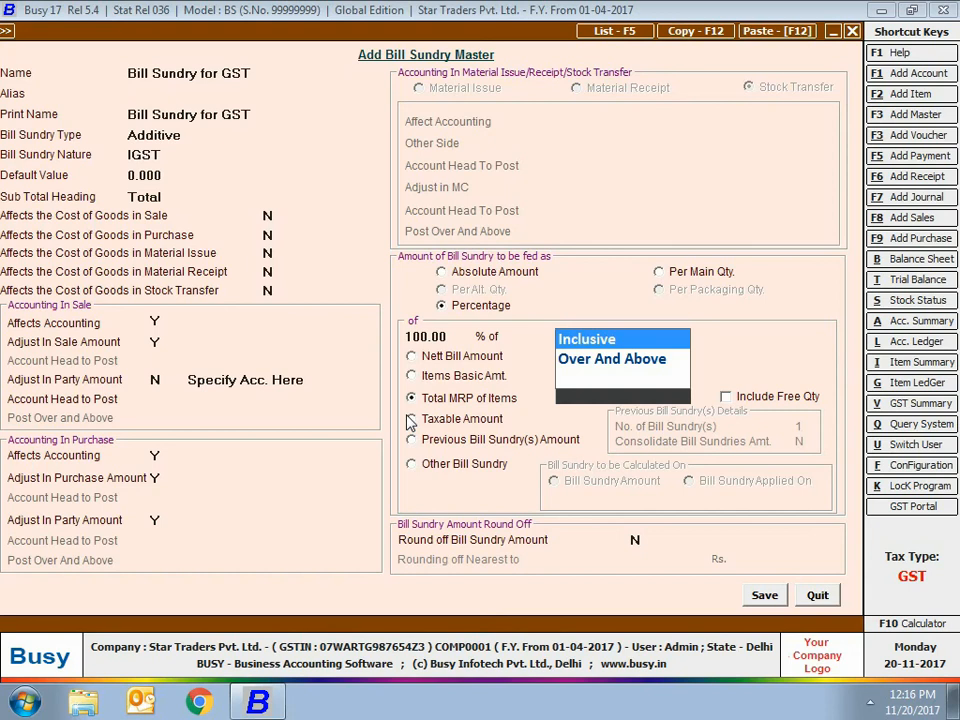
pyautogui.press('Down')
pyautogui.click(613, 339)
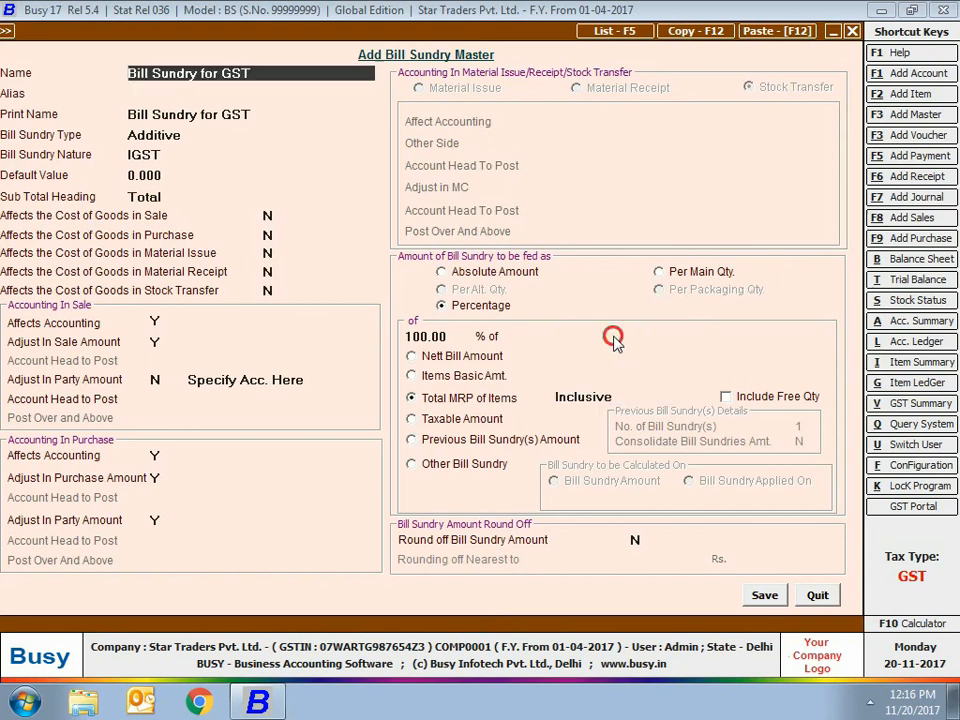
pyautogui.click(780, 397)
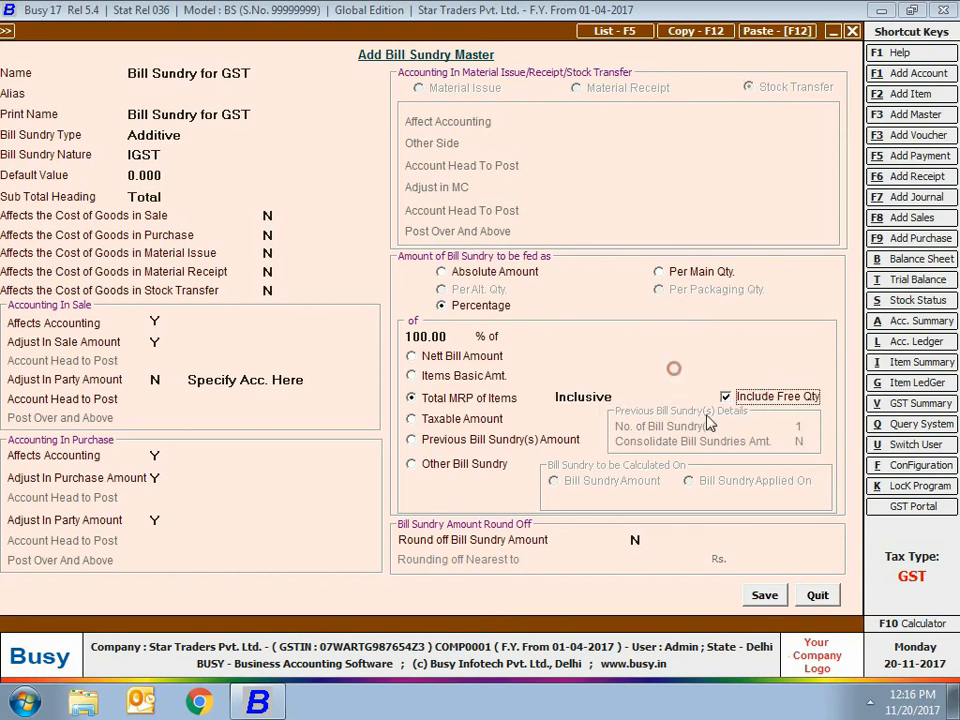
pyautogui.click(486, 426)
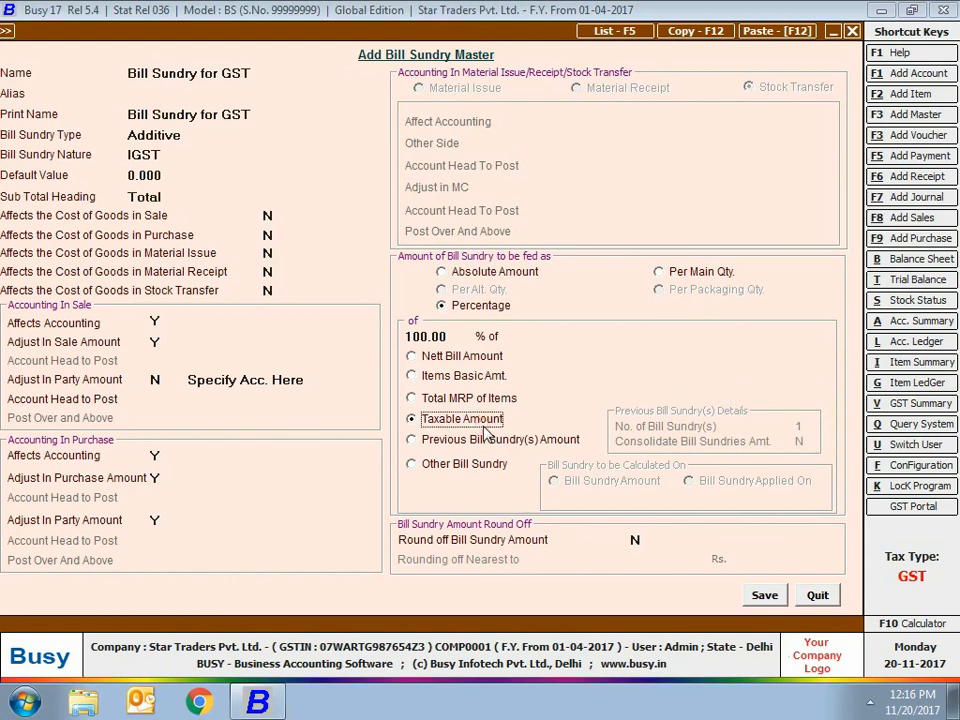
# Step: Try Previous Bill Sundry(s) Amount as the percentage basis with 2 bill sundries and Consolidate Bill Sundries Amt. set to Y
pyautogui.click(465, 440)
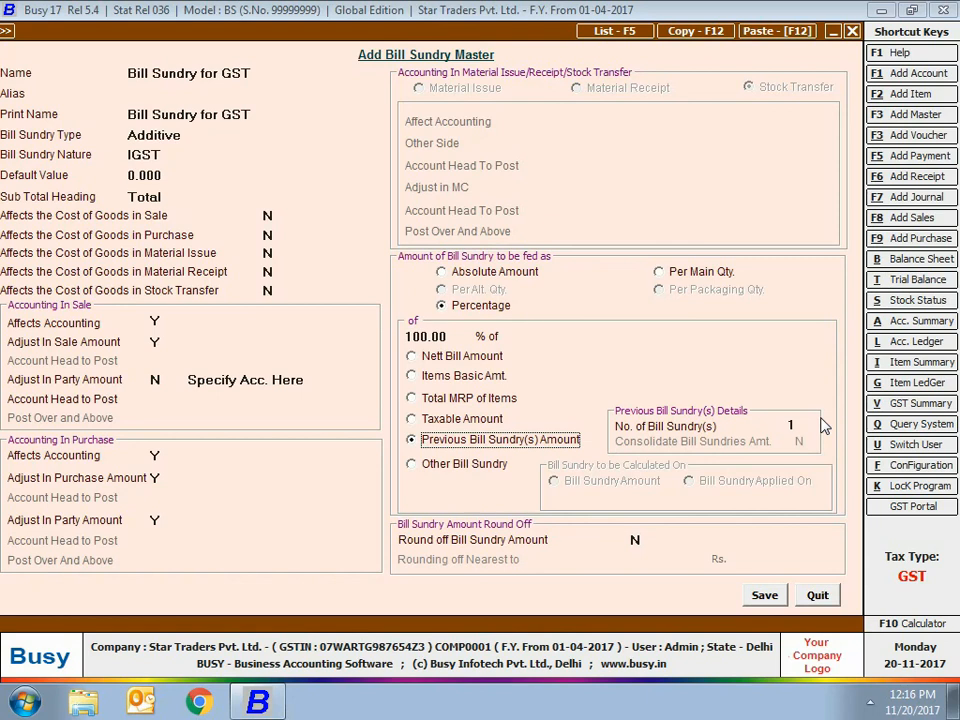
pyautogui.press('Return')
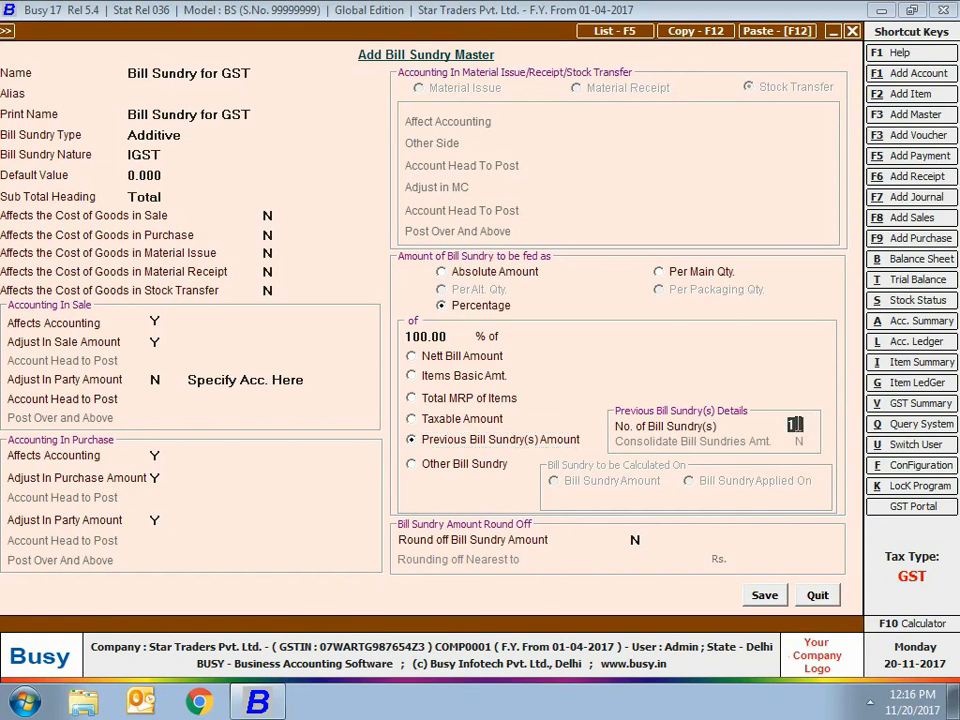
pyautogui.write('2')
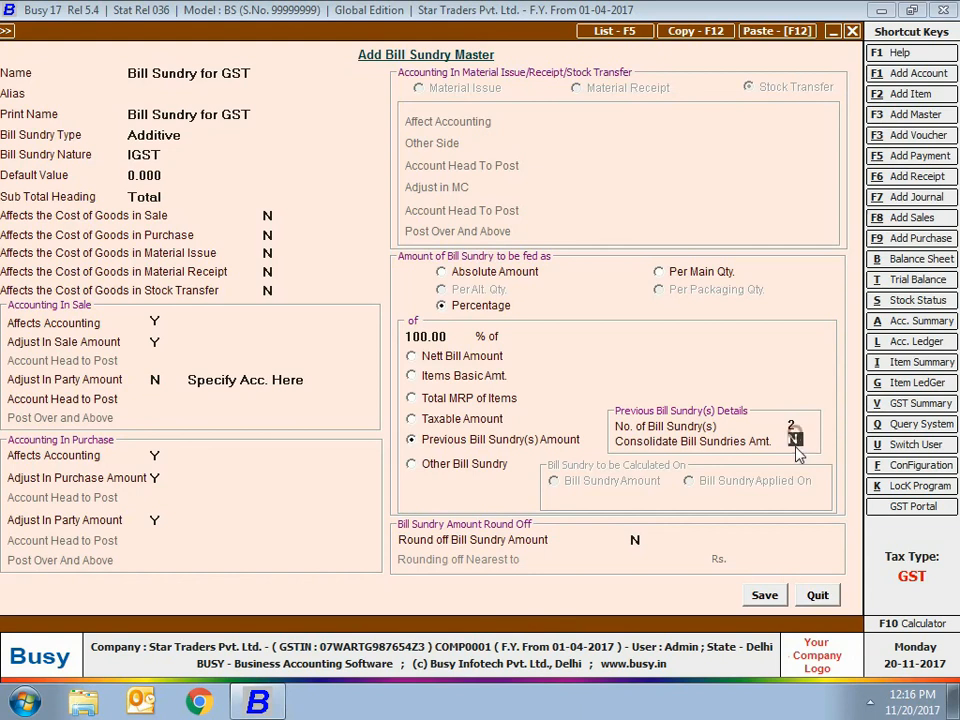
pyautogui.press('Return')
pyautogui.write('y')
# Step: Base the percentage on Other Bill Sundry, choosing CGST and calculating on Bill Sundry Applied On
pyautogui.click(489, 465)
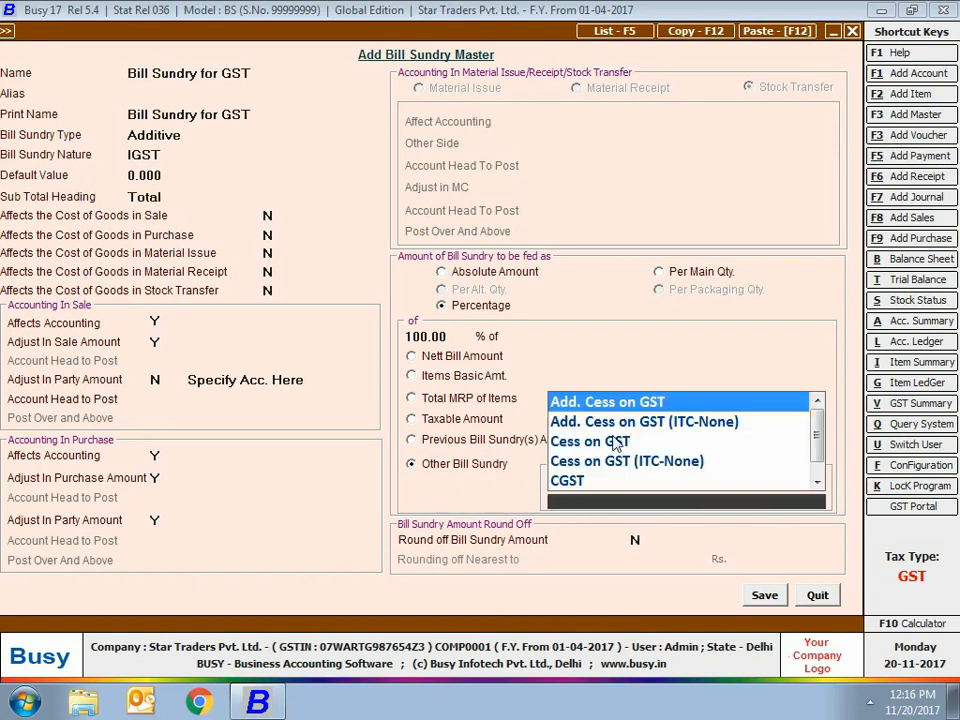
pyautogui.press('Return')
pyautogui.click(552, 481)
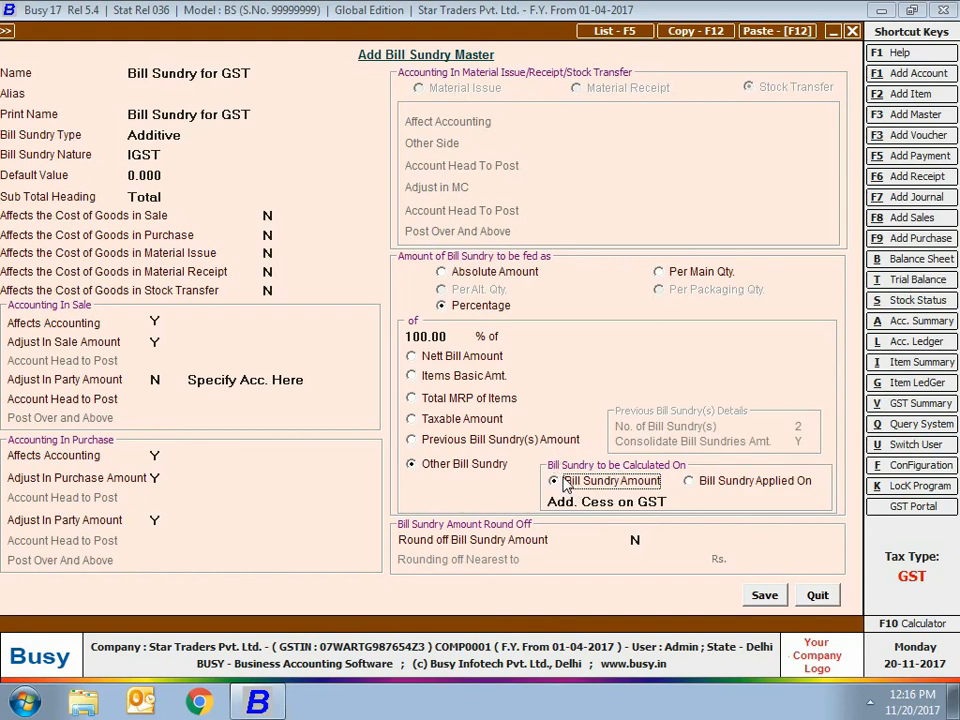
pyautogui.press('Return')
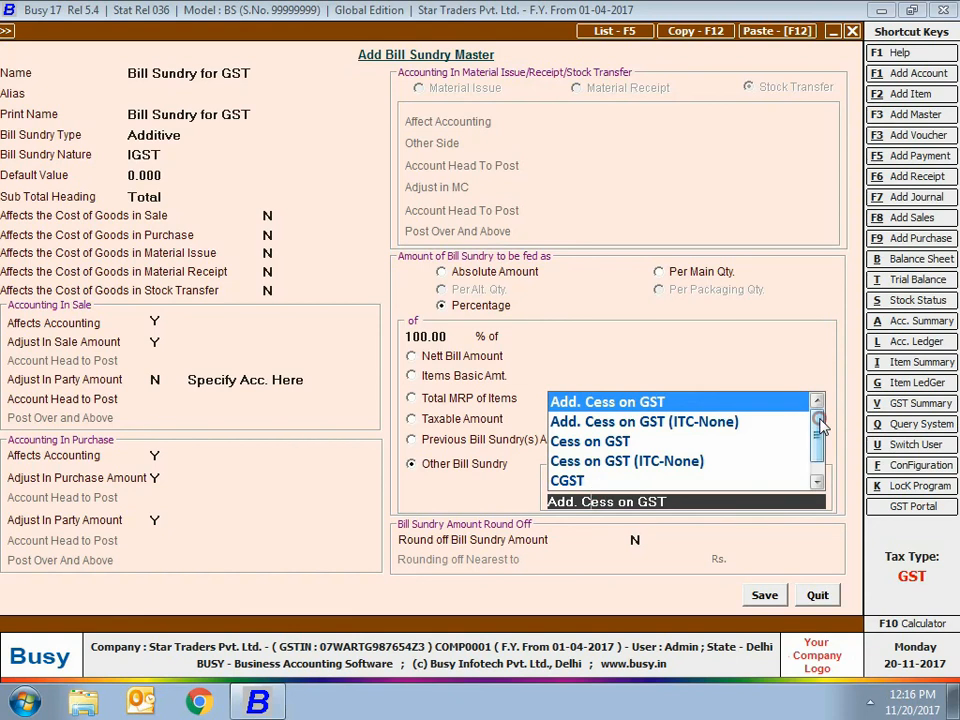
pyautogui.click(586, 480)
pyautogui.click(716, 484)
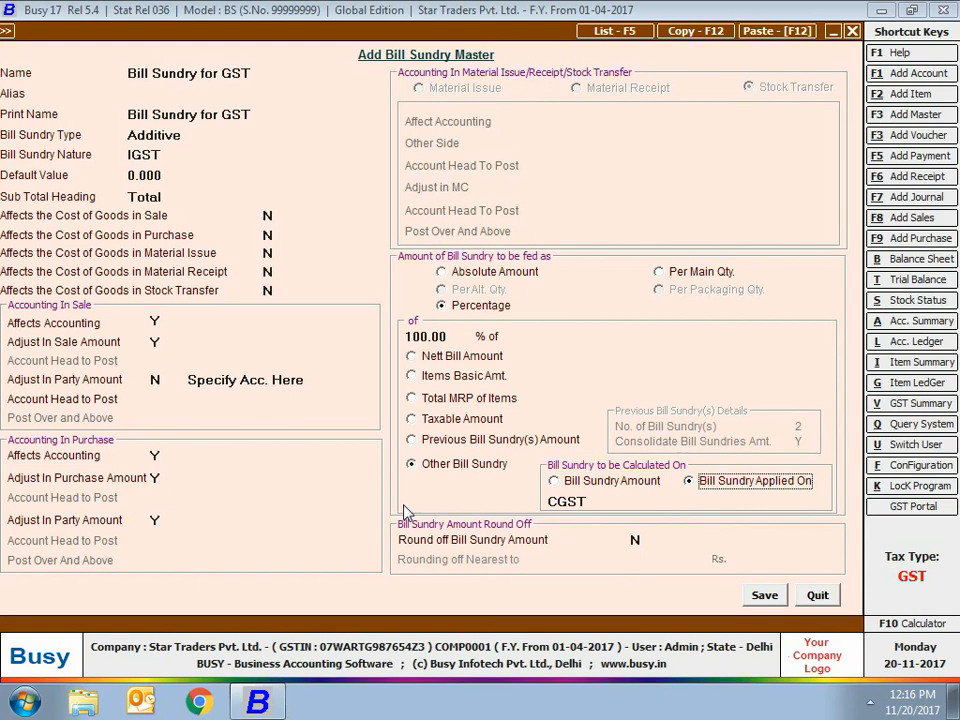
# Step: Set the bill sundry amount to round off automatically to the nearest 1 Rs., and quit the master without saving
pyautogui.click(636, 539)
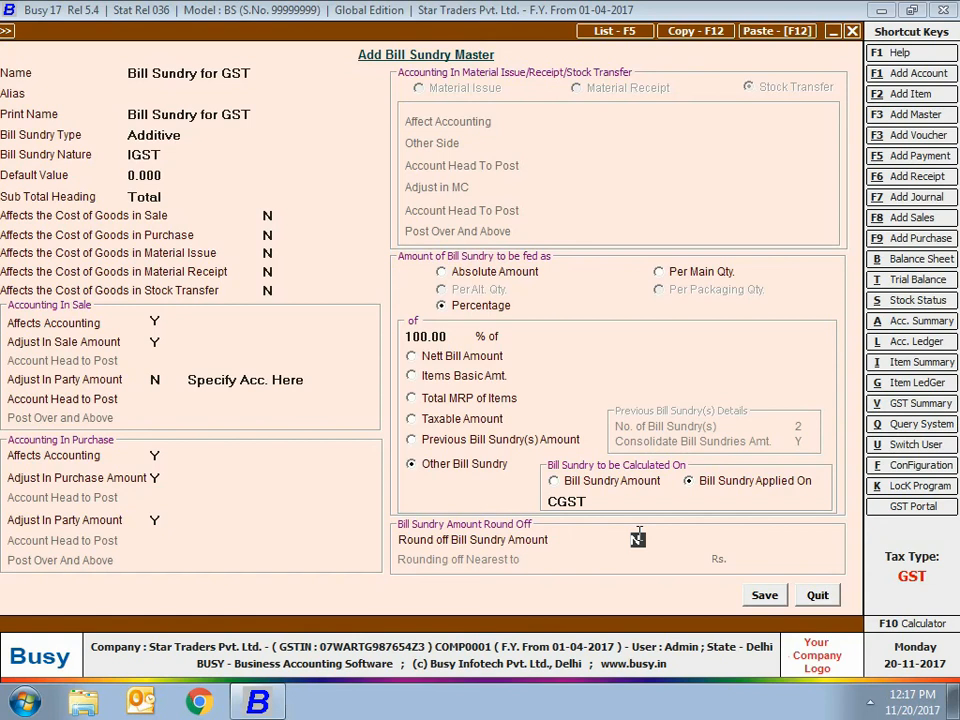
pyautogui.press('y')
pyautogui.press('Return')
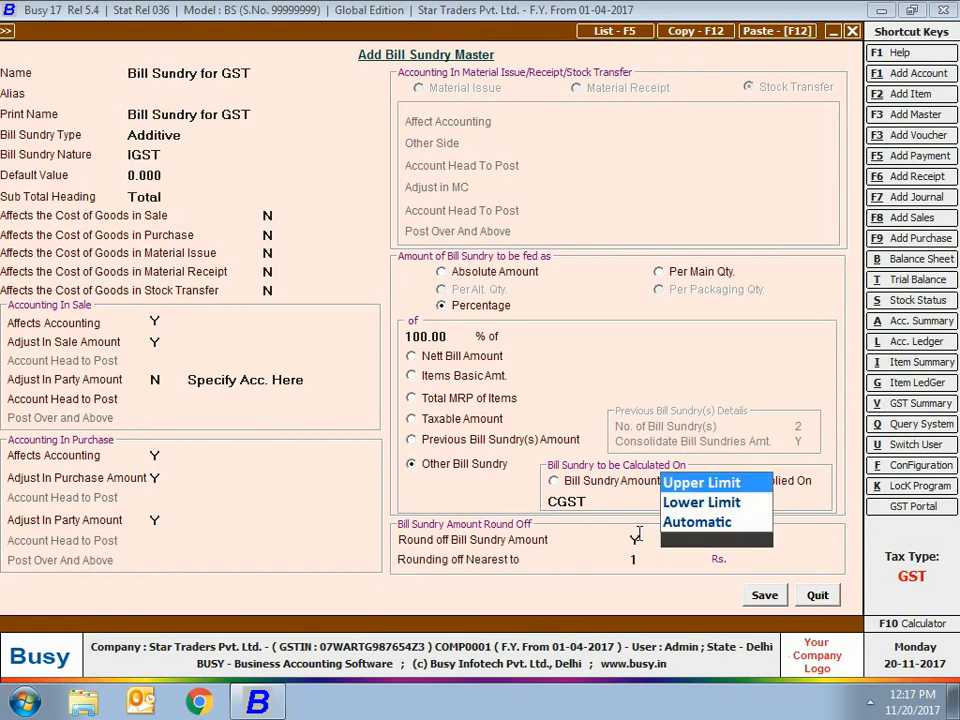
pyautogui.click(705, 522)
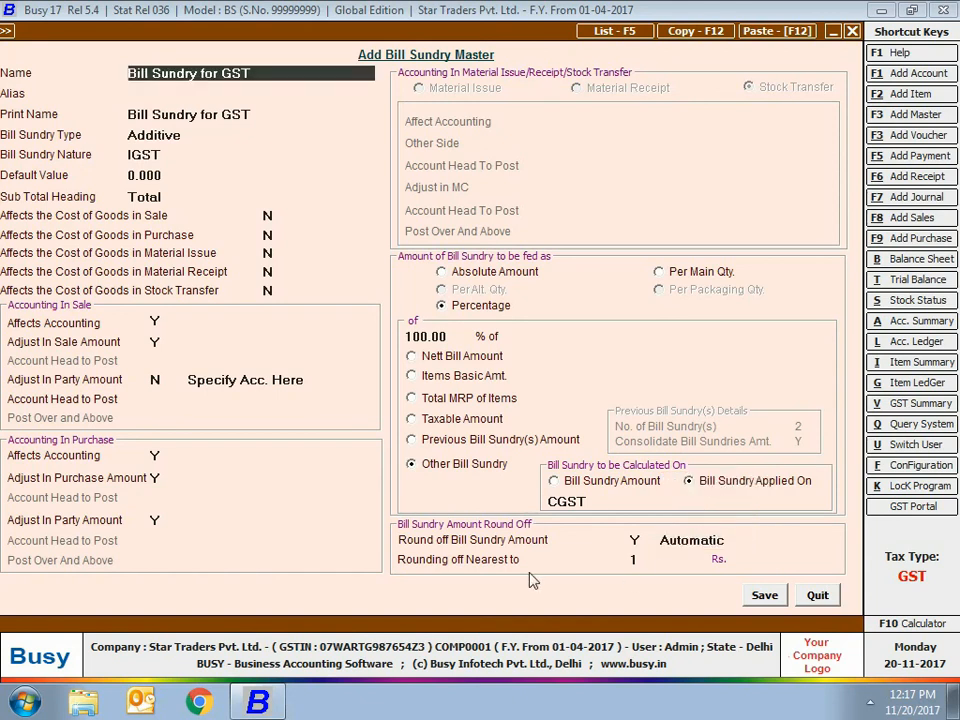
pyautogui.click(690, 541)
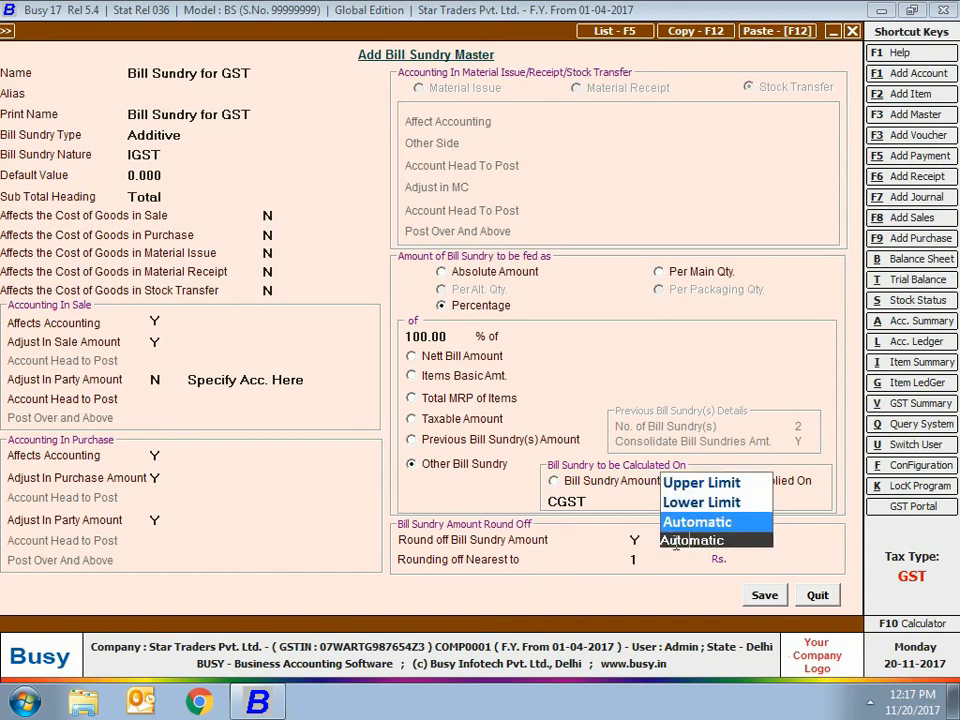
pyautogui.press('Return')
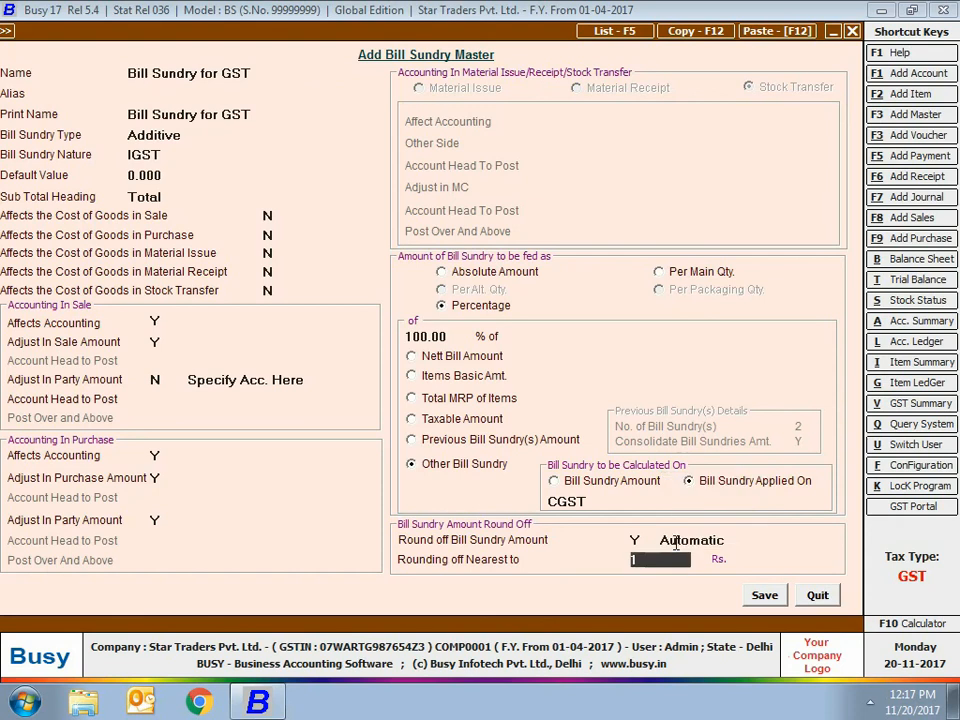
pyautogui.press('Return')
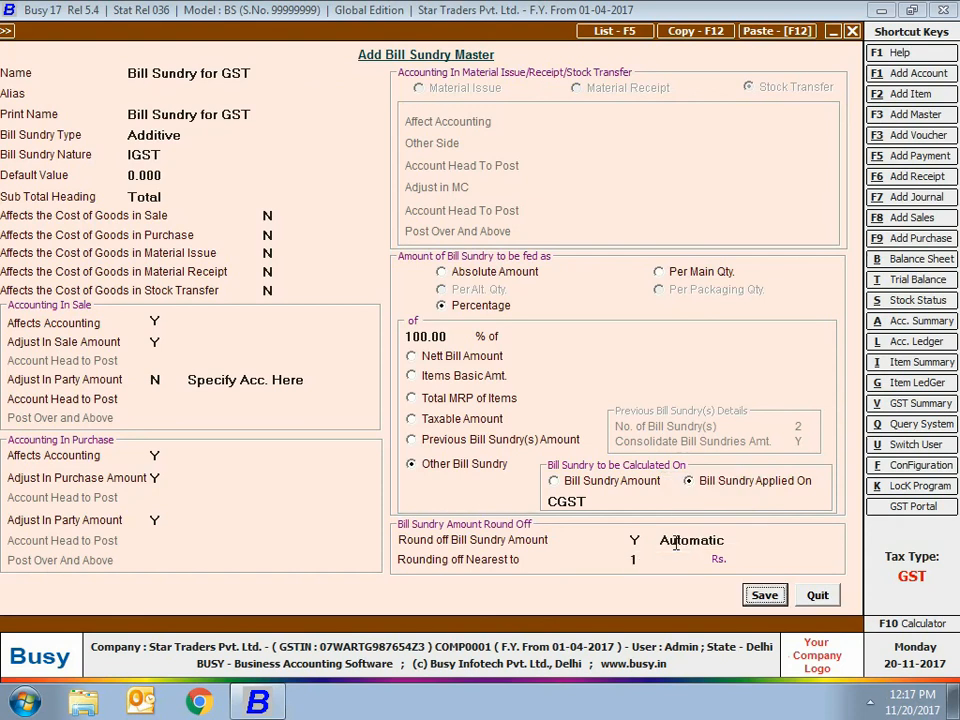
pyautogui.click(817, 595)
# Step: Open the existing IGST bill sundry master for modification, review its accounting and percentage settings, and quit it
pyautogui.click(192, 245)
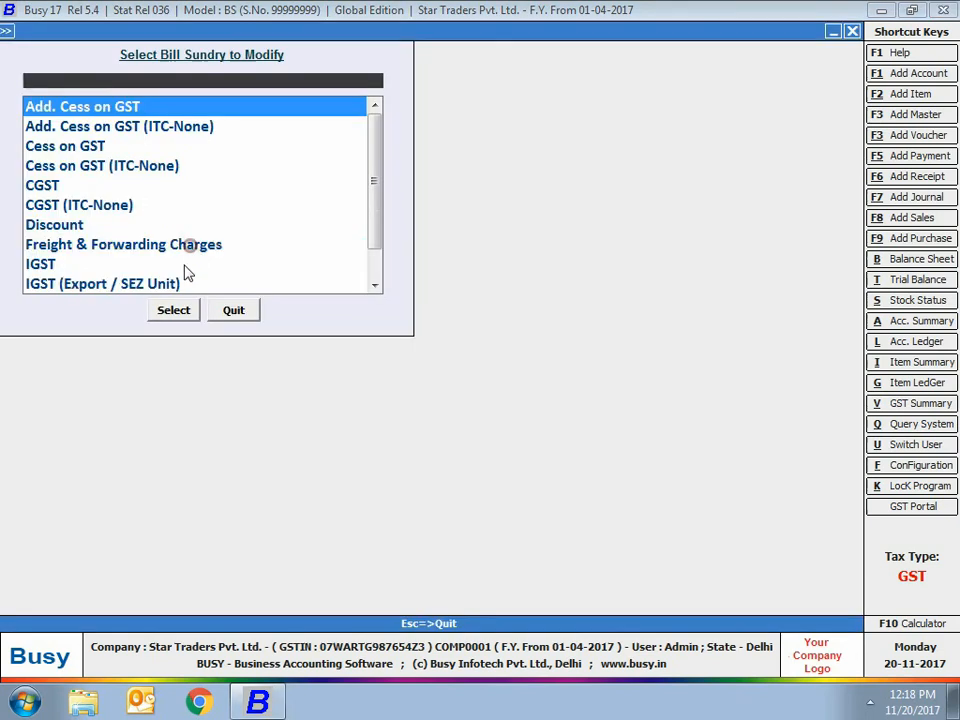
pyautogui.press('Down')
pyautogui.press('Down')
pyautogui.press('Down')
pyautogui.press('Down')
pyautogui.press('Down')
pyautogui.press('Down')
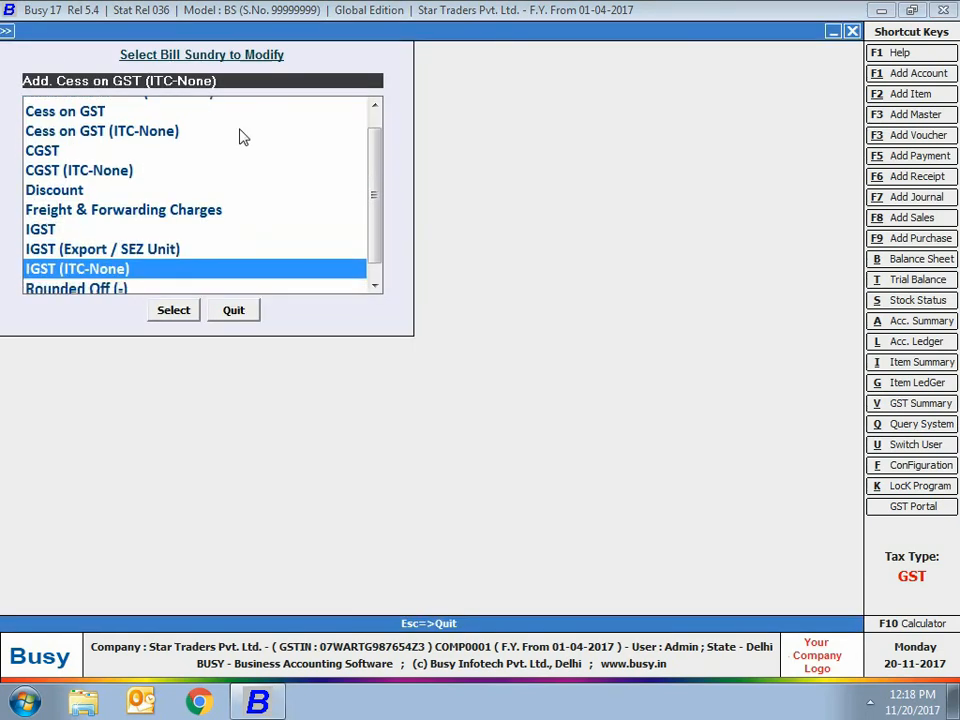
pyautogui.press('Down')
pyautogui.press('Up')
pyautogui.press('Up')
pyautogui.press('Up')
pyautogui.press('Up')
pyautogui.press('Up')
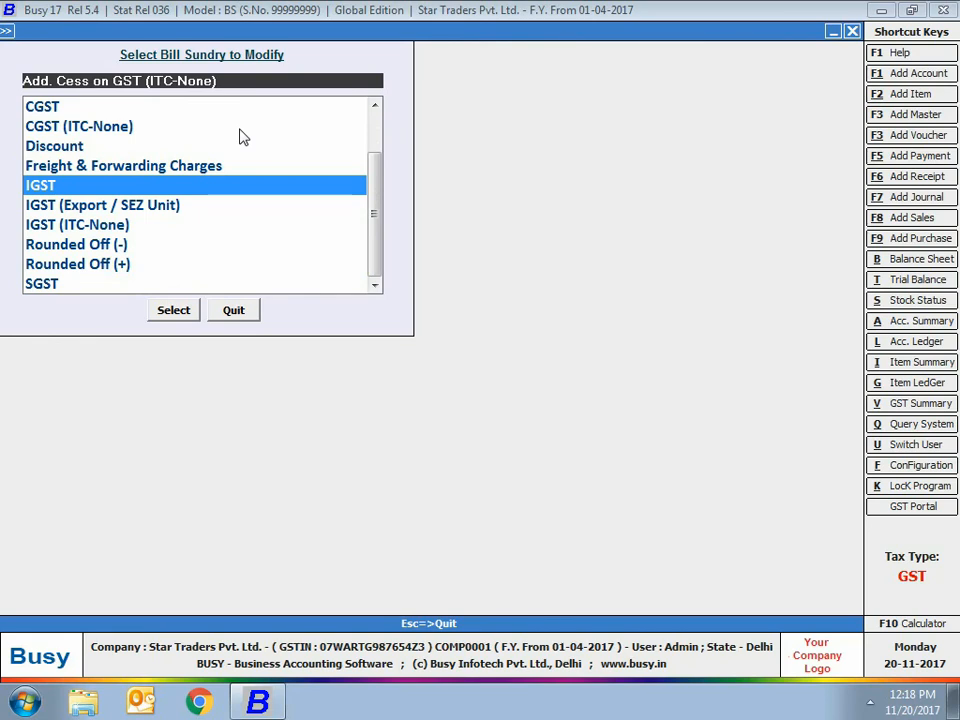
pyautogui.press('Return')
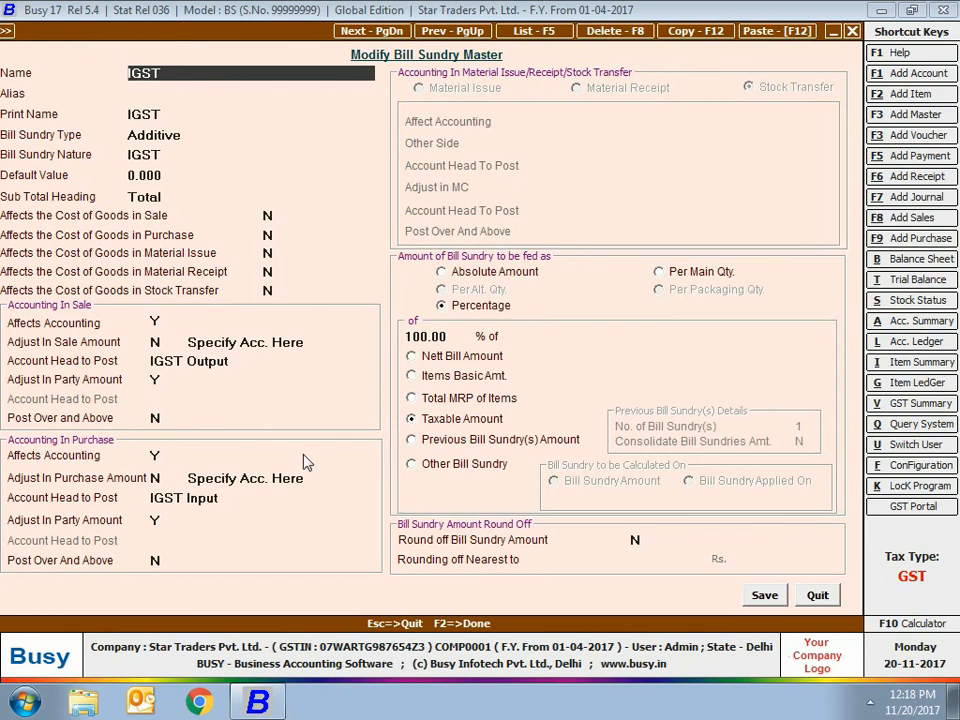
pyautogui.click(819, 595)
# Step: Open the CGST bill sundry master, look over its settings and quit it
pyautogui.write('c')
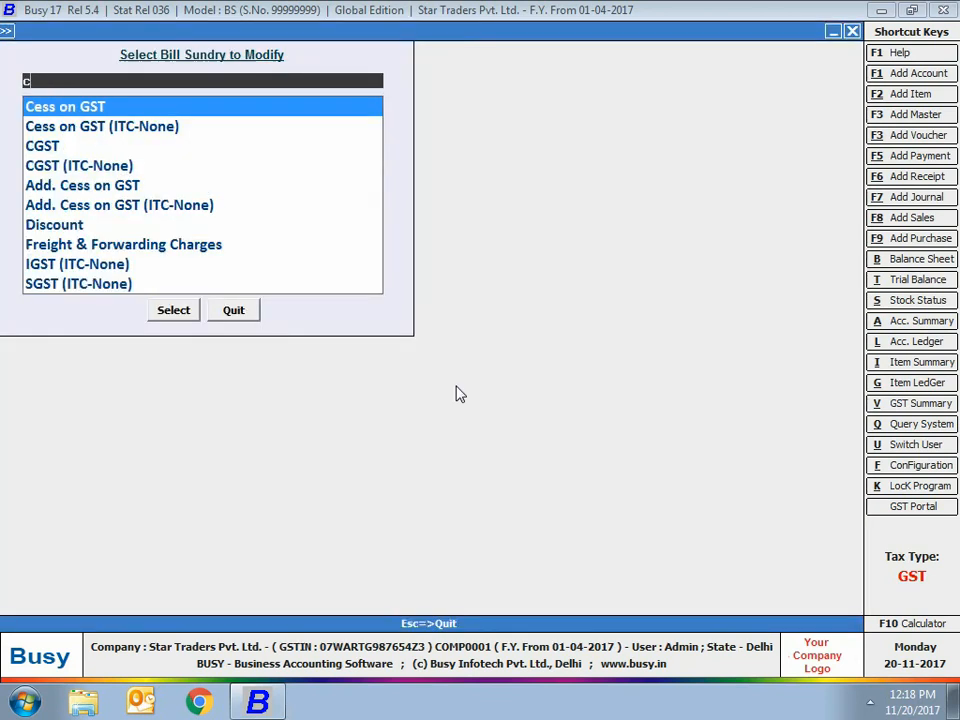
pyautogui.write('gst')
pyautogui.press('Return')
pyautogui.click(817, 536)
# Step: Review the Discount bill sundry master's settings, and leave bill sundry modification
pyautogui.write('dis')
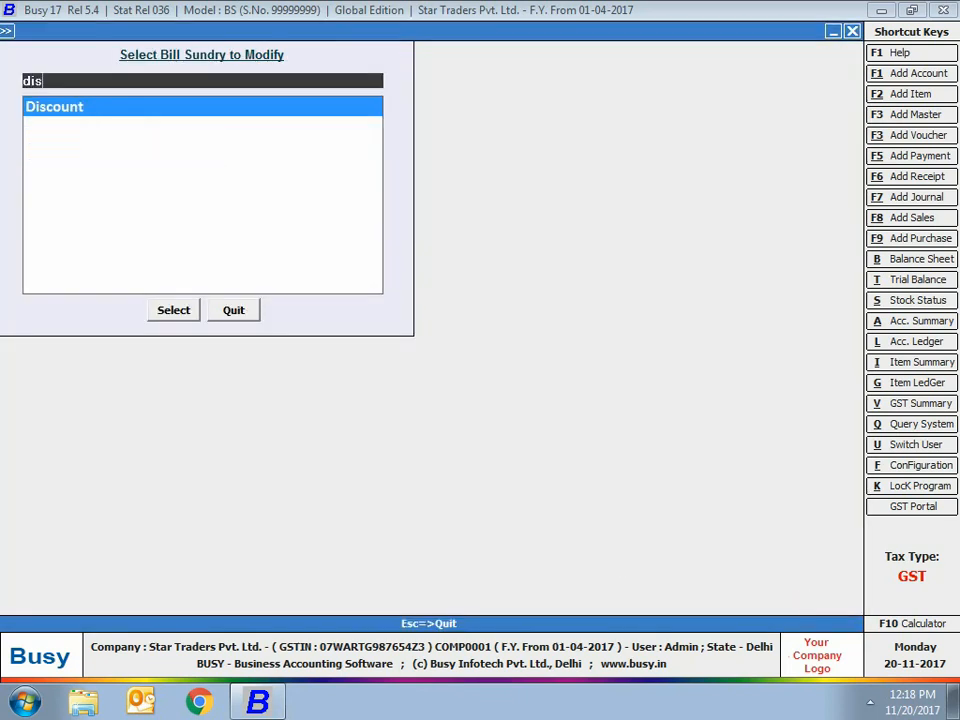
pyautogui.press('Return')
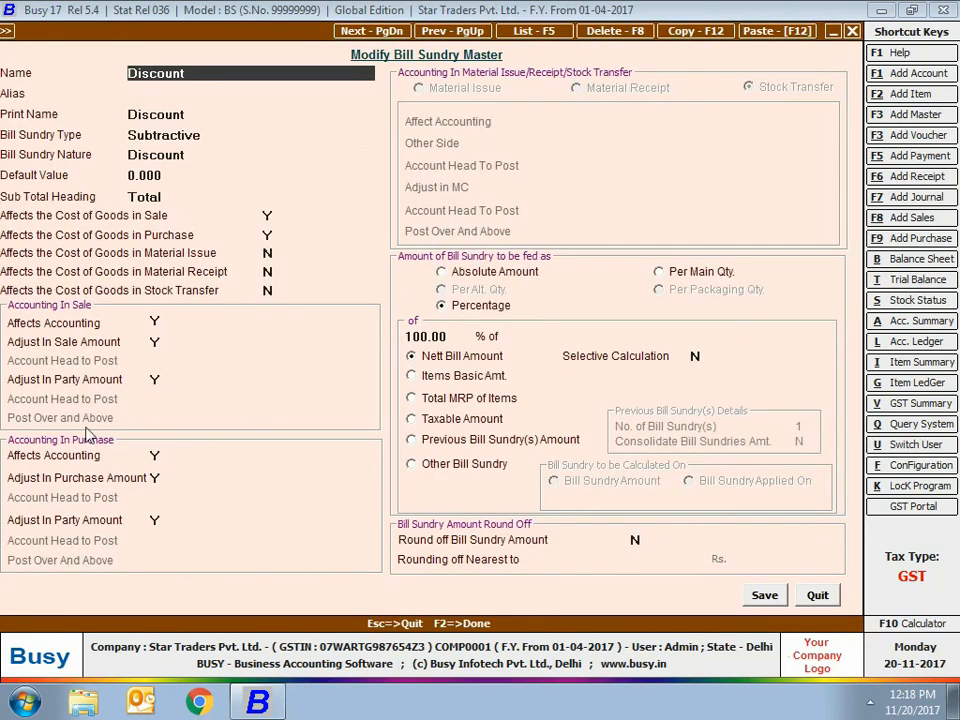
pyautogui.click(817, 595)
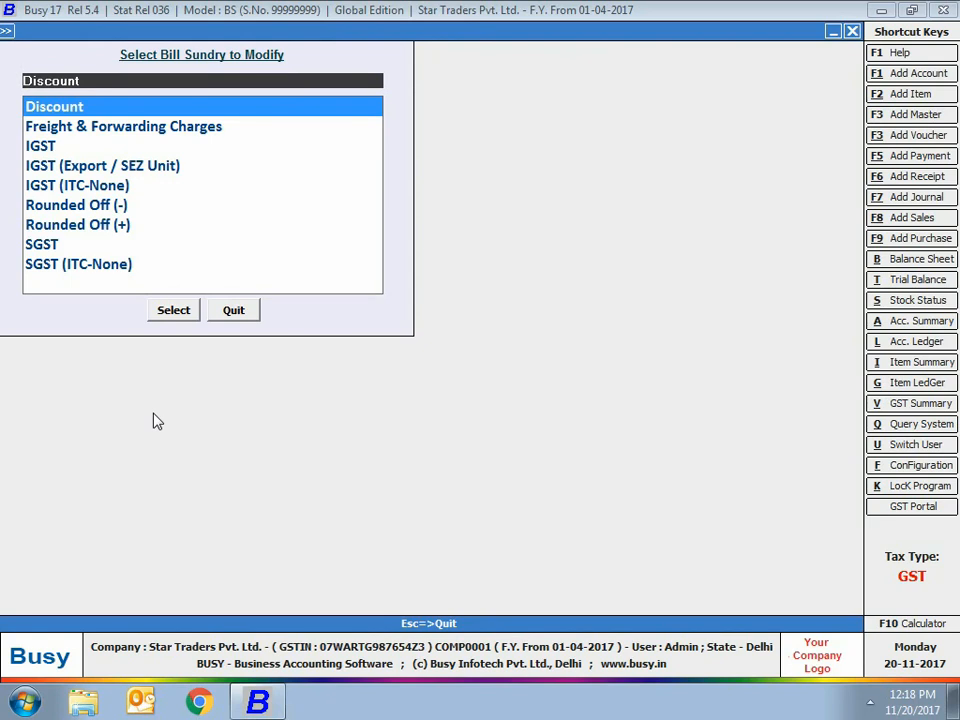
pyautogui.click(230, 312)
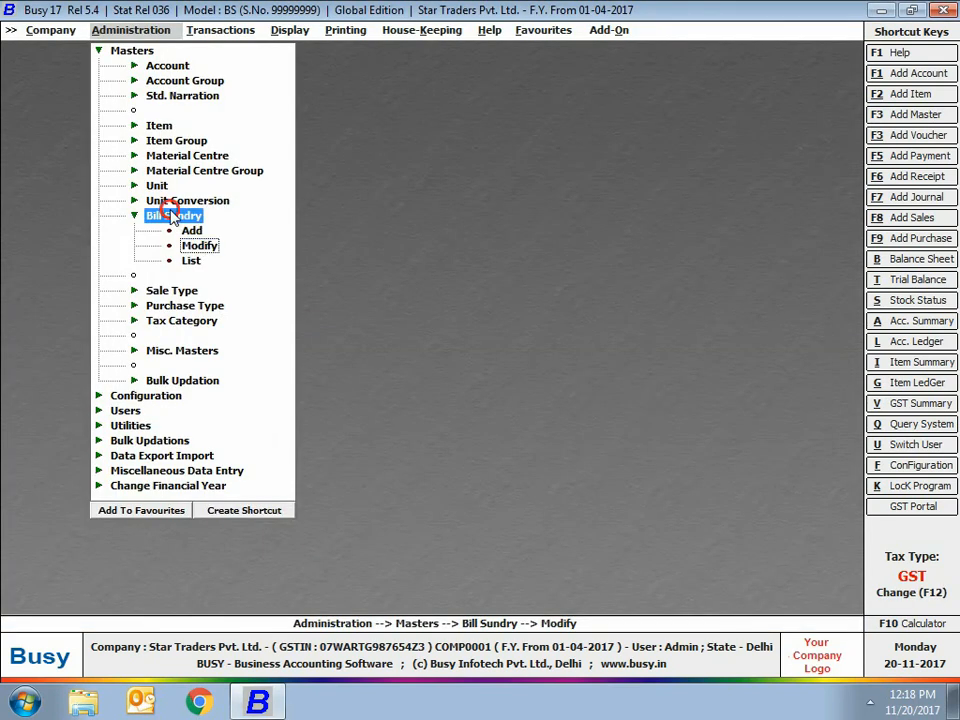
# Step: Start a new tax category master named GST 40% with Goods as its type
pyautogui.click(172, 218)
pyautogui.click(212, 277)
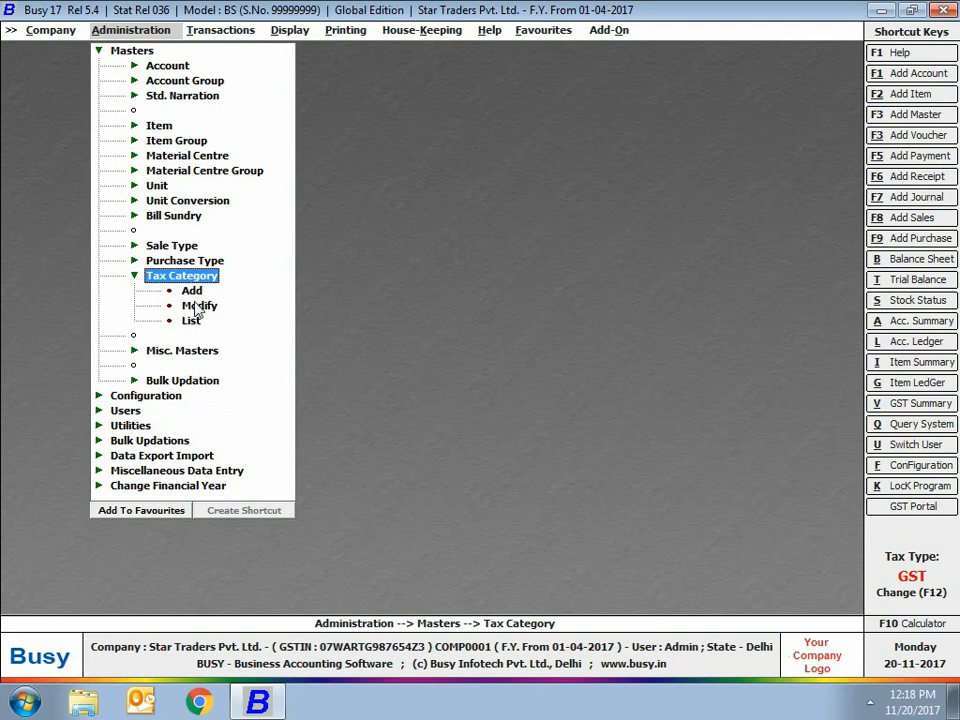
pyautogui.doubleClick(193, 291)
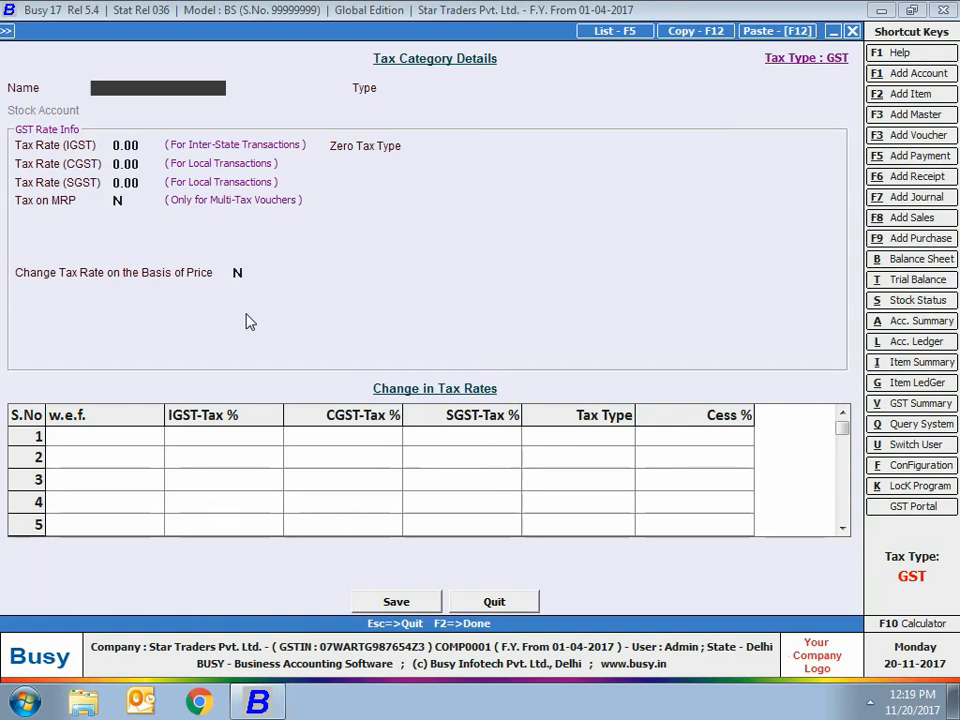
pyautogui.write('GST 40%')
pyautogui.press('Return')
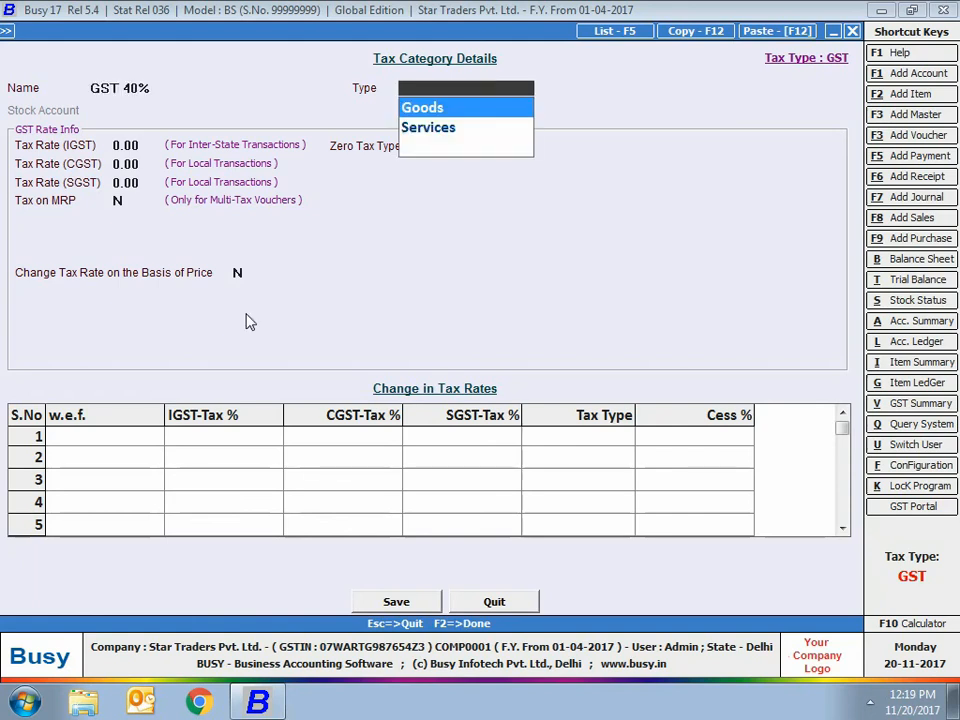
pyautogui.press('Return')
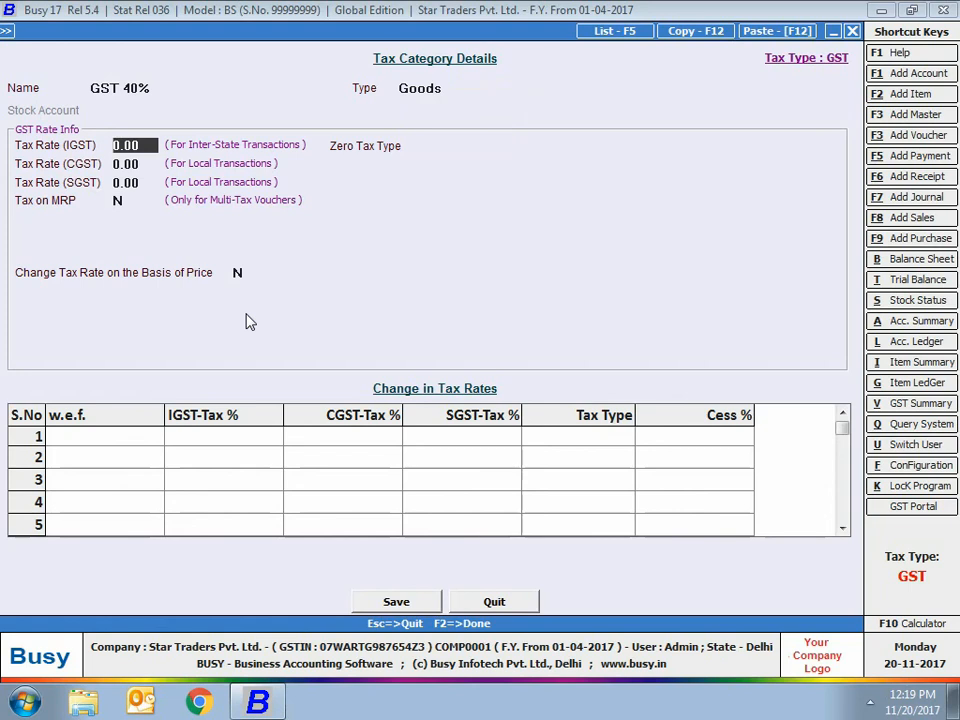
# Step: Set the tax category's IGST rate to 40%, keeping 20% each for CGST and SGST
pyautogui.write('40')
pyautogui.press('Return')
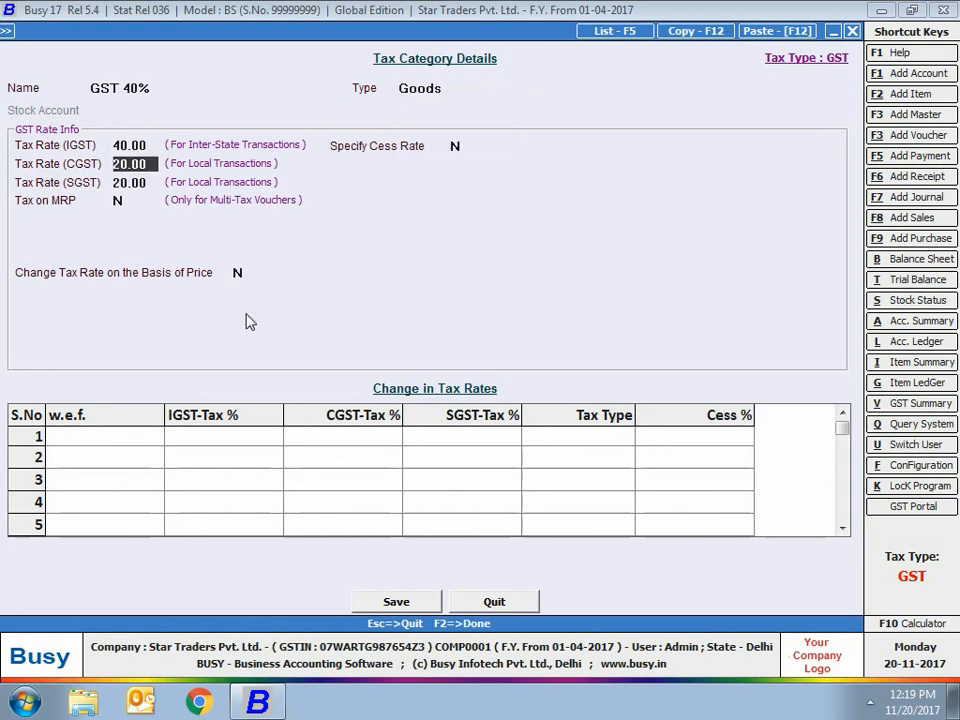
pyautogui.press('Return')
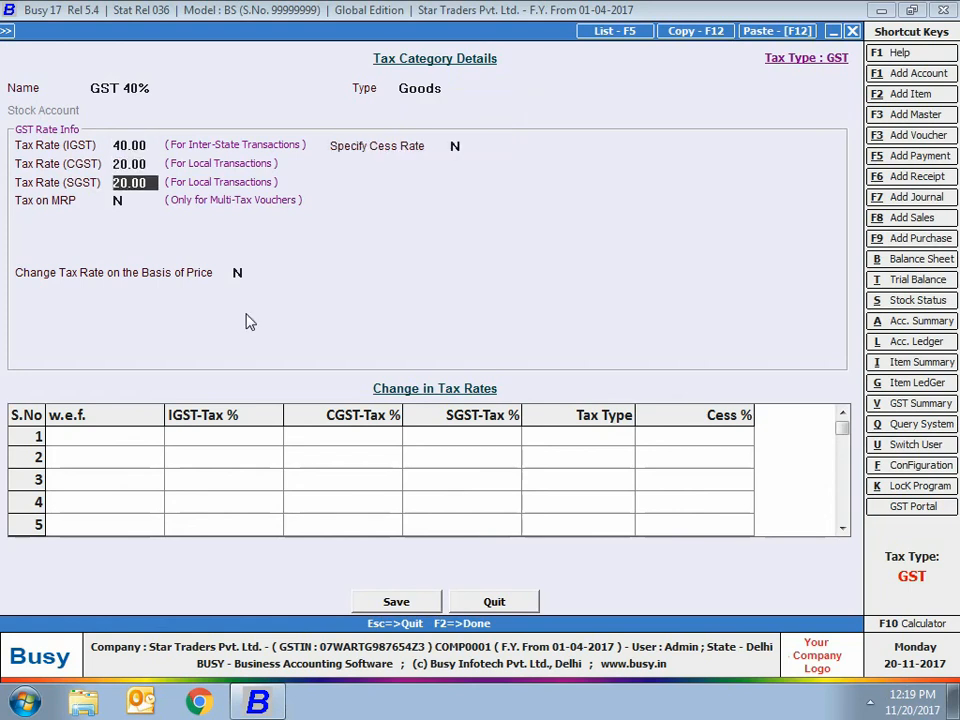
# Step: Try specifying a cess rate of 5.00 on the Per Main Unit basis, and set Specify Cess Rate back to N
pyautogui.click(453, 147)
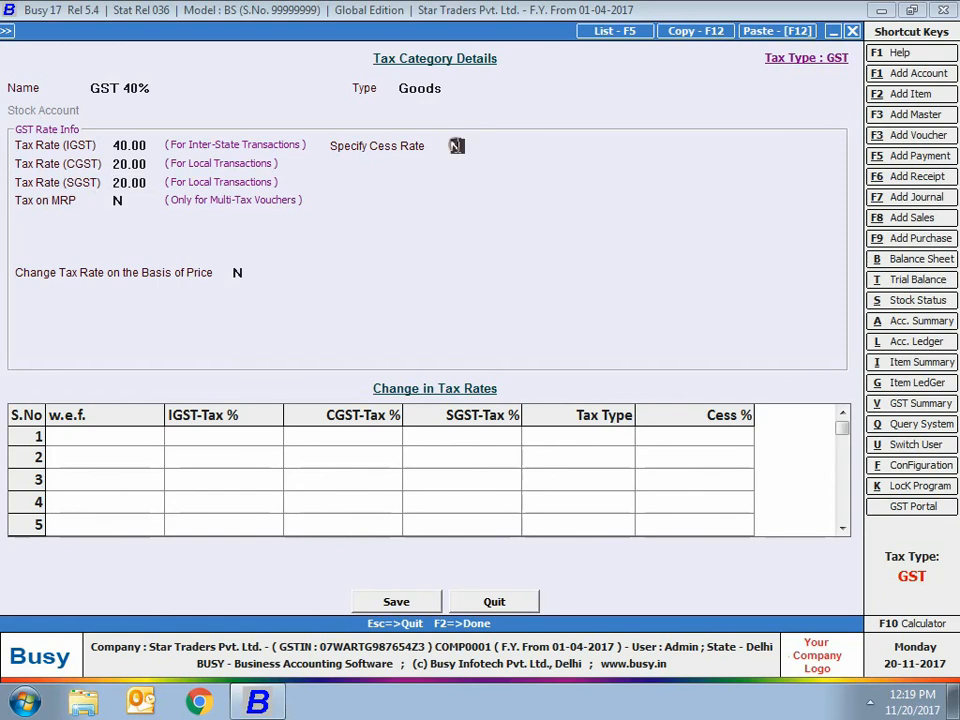
pyautogui.write('Y')
pyautogui.press('Return')
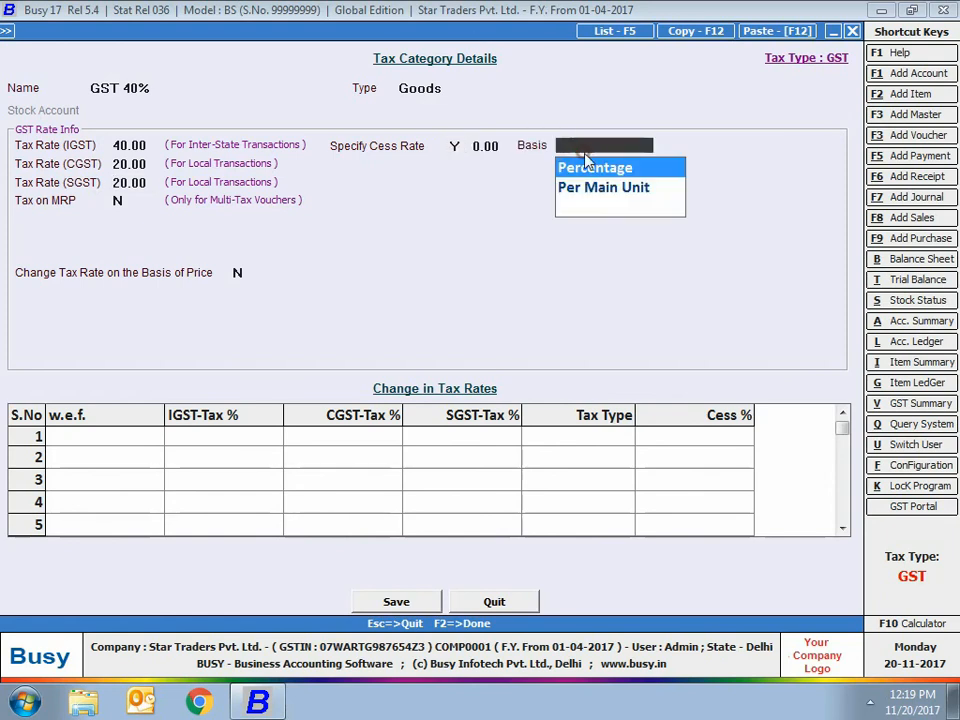
pyautogui.press('Down')
pyautogui.press('Return')
pyautogui.write('5')
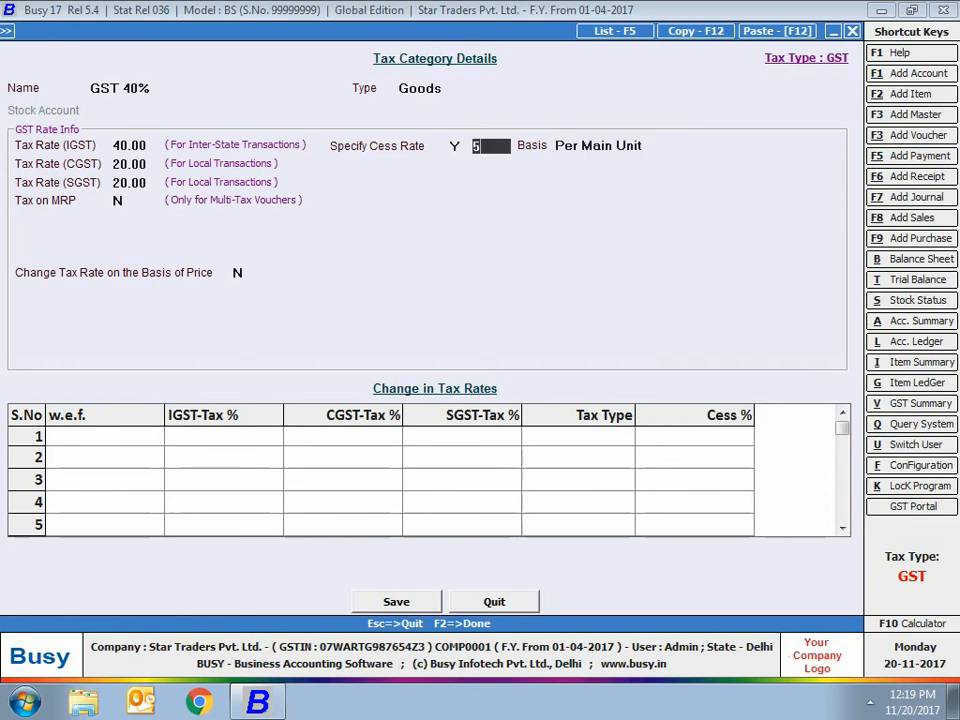
pyautogui.press('Return')
pyautogui.press('Down')
pyautogui.press('Return')
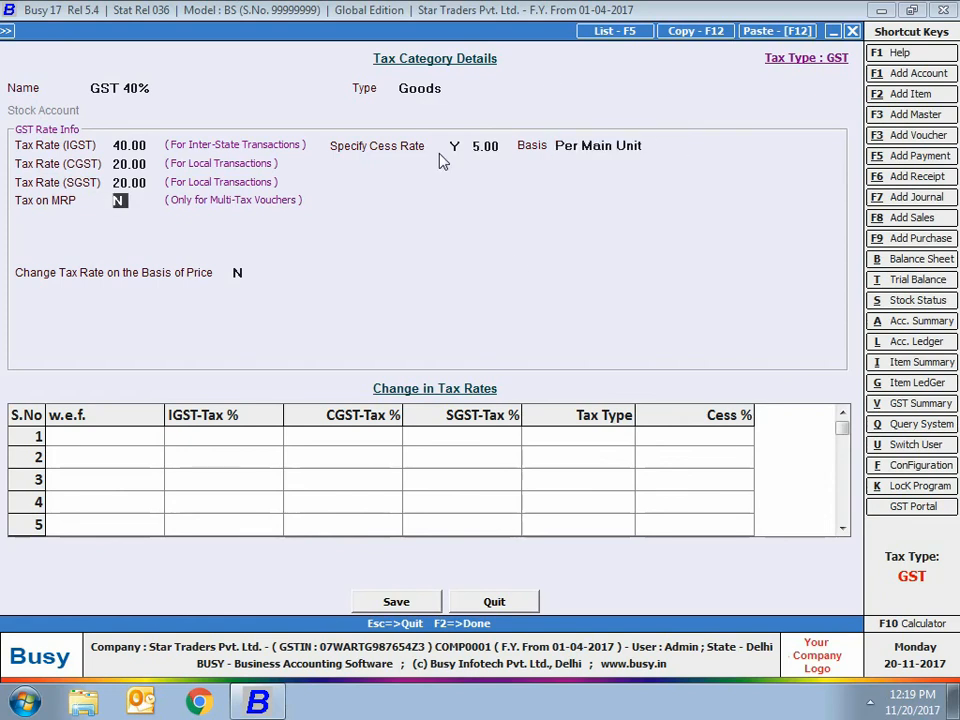
pyautogui.click(455, 146)
pyautogui.write('N')
pyautogui.press('Return')
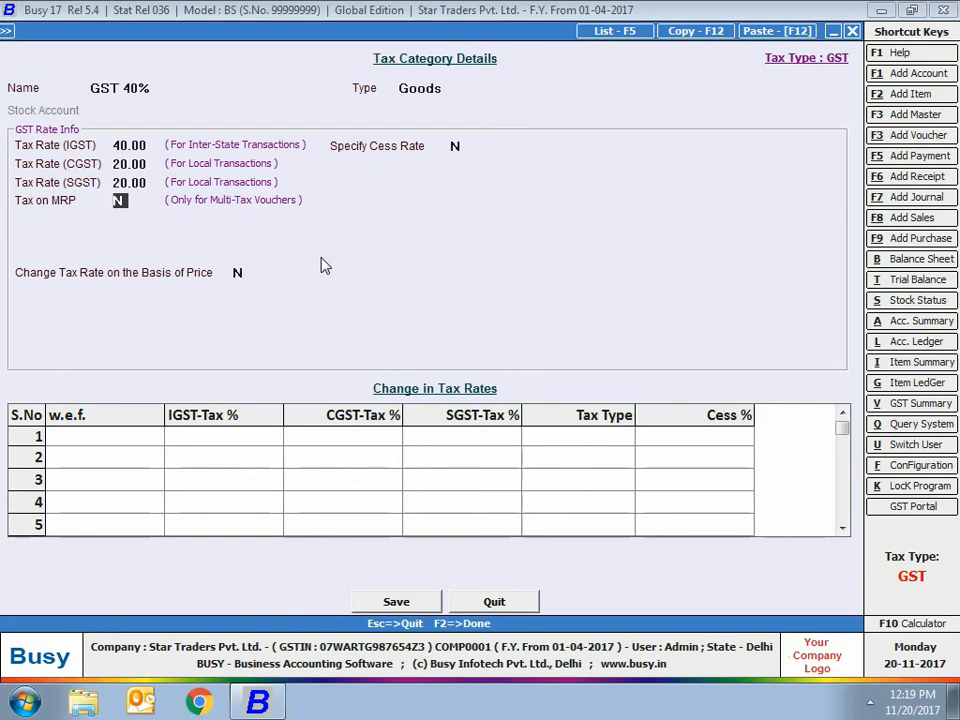
# Step: Enable changing the tax rate on the basis of price, with the condition MRP <= 1000
pyautogui.click(238, 273)
pyautogui.write('Y')
pyautogui.press('Return')
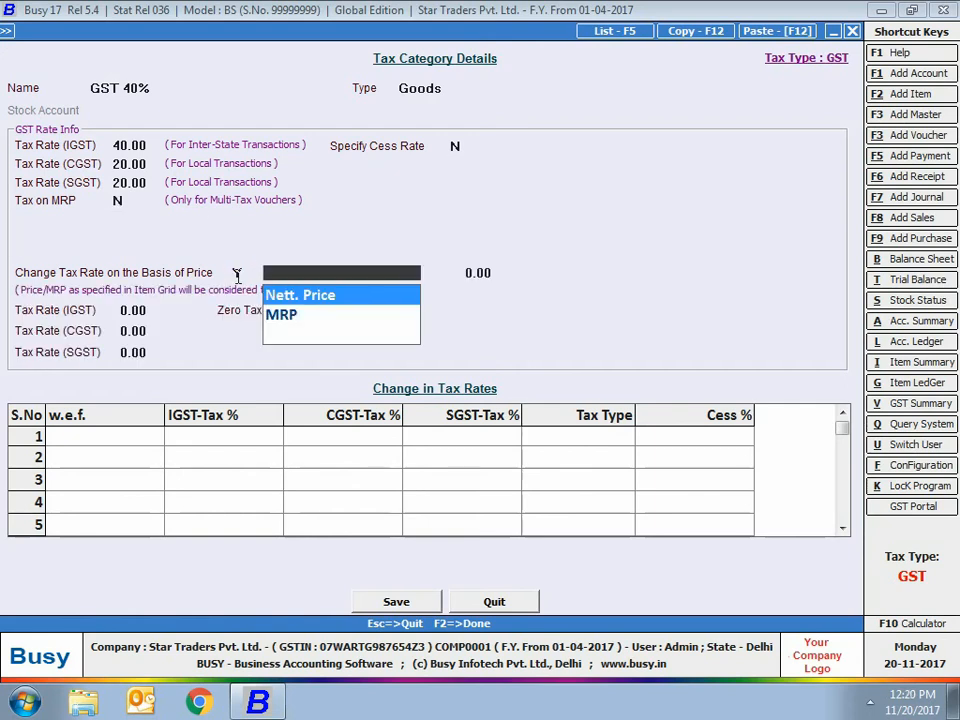
pyautogui.press('Down')
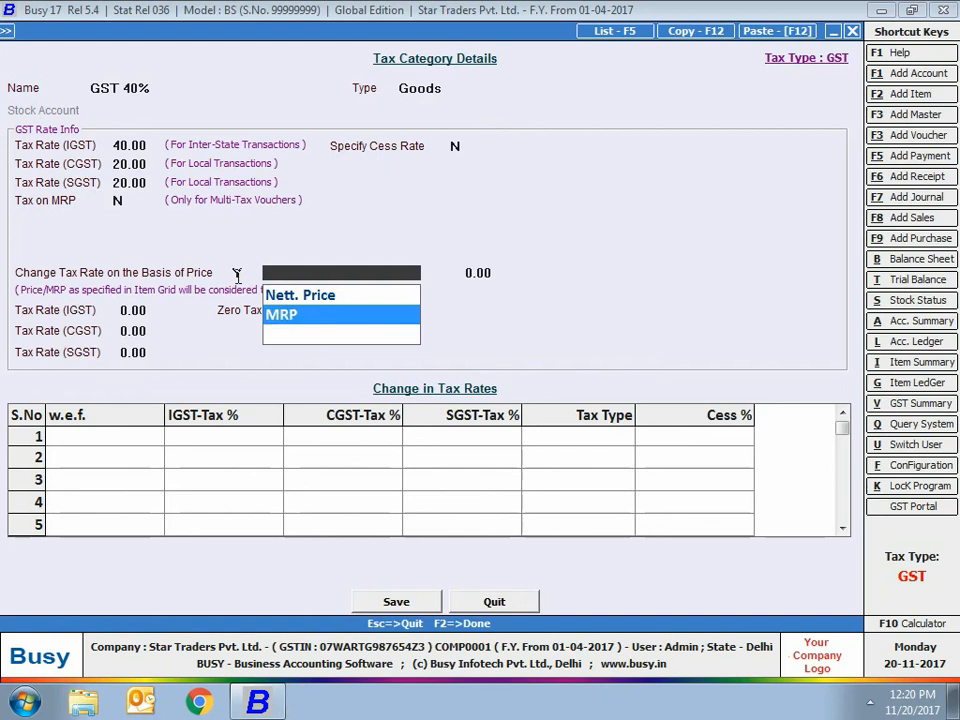
pyautogui.press('Return')
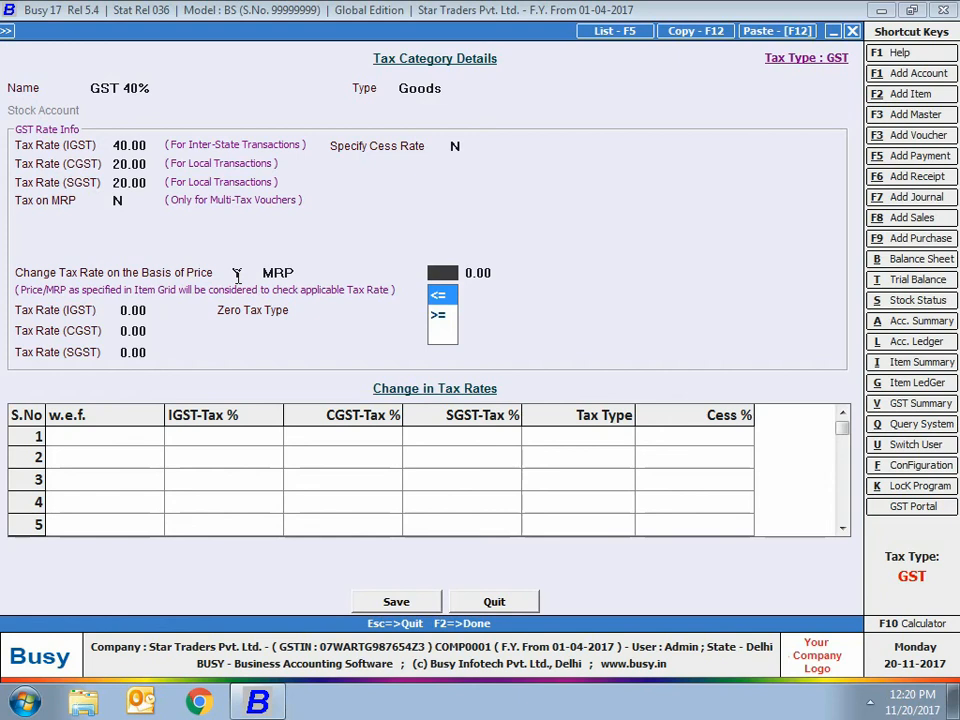
pyautogui.press('Return')
pyautogui.write('1000')
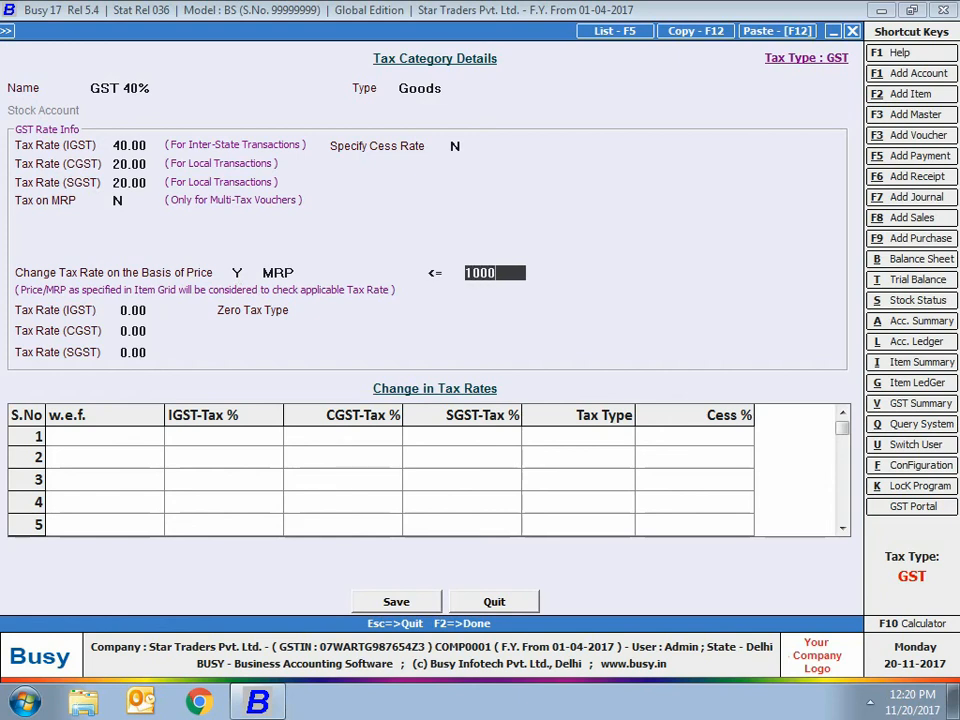
pyautogui.press('Return')
# Step: Set the price-based IGST rate to 20%, keeping 10% each for CGST and SGST
pyautogui.write('20')
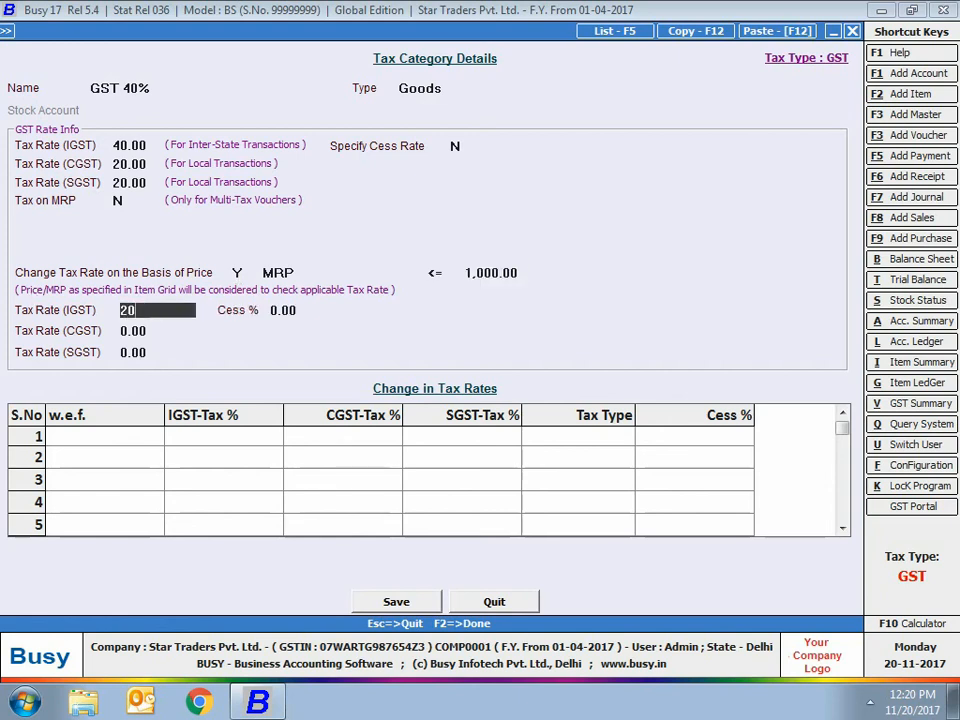
pyautogui.press('Return')
pyautogui.press('Return')
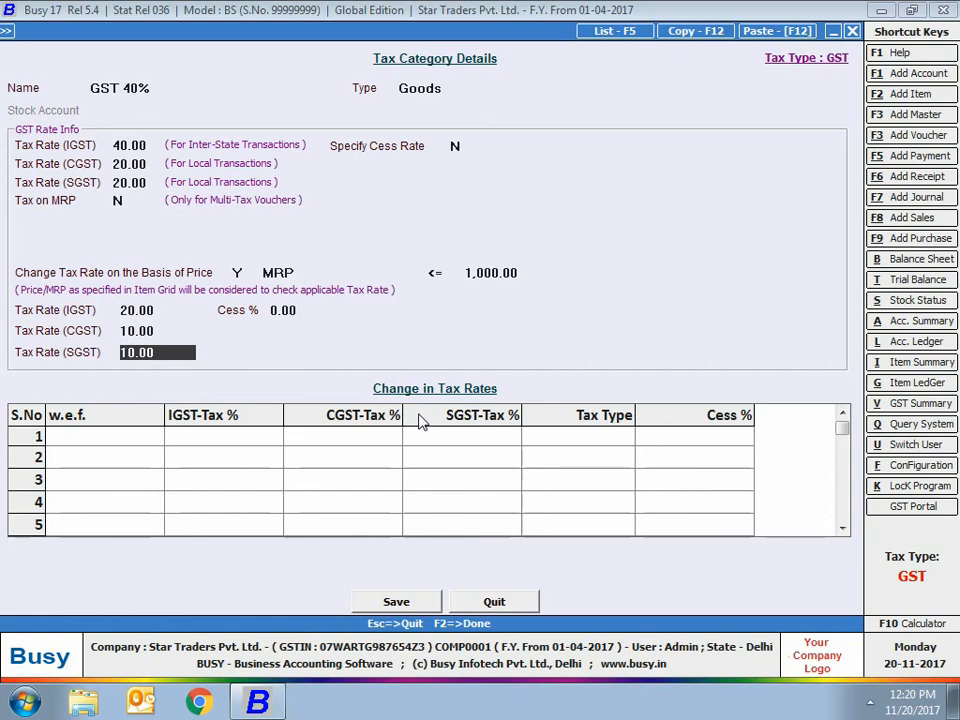
# Step: Examine the w.e.f., IGST, CGST and SGST columns of the Change in Tax Rates table, and quit the tax category without saving
pyautogui.click(379, 399)
pyautogui.click(75, 442)
pyautogui.click(190, 430)
pyautogui.click(319, 433)
pyautogui.click(427, 427)
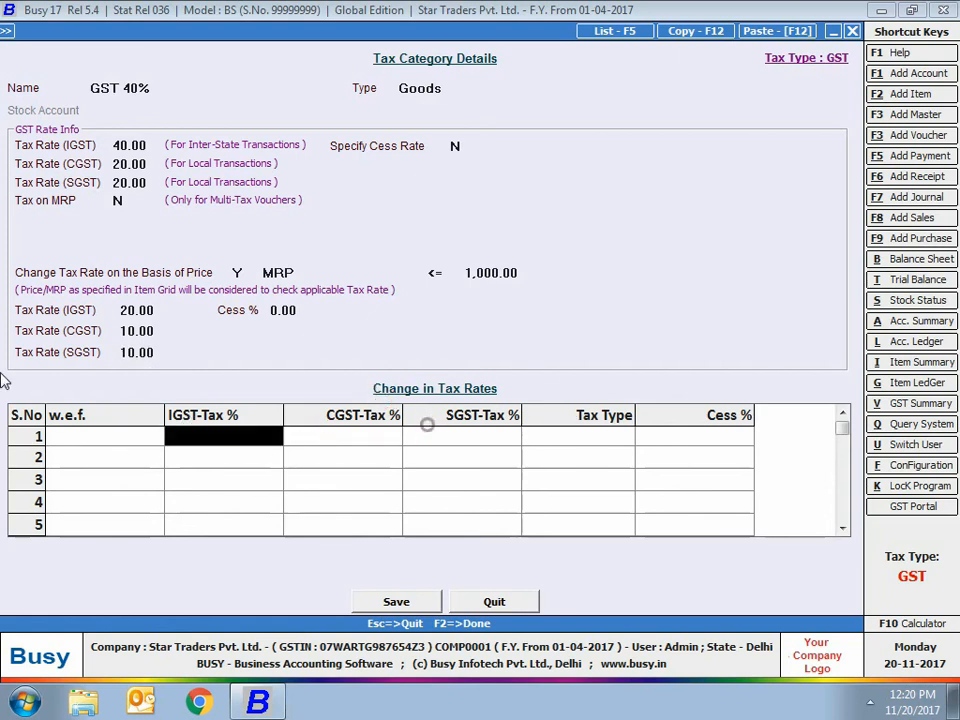
pyautogui.click(518, 604)
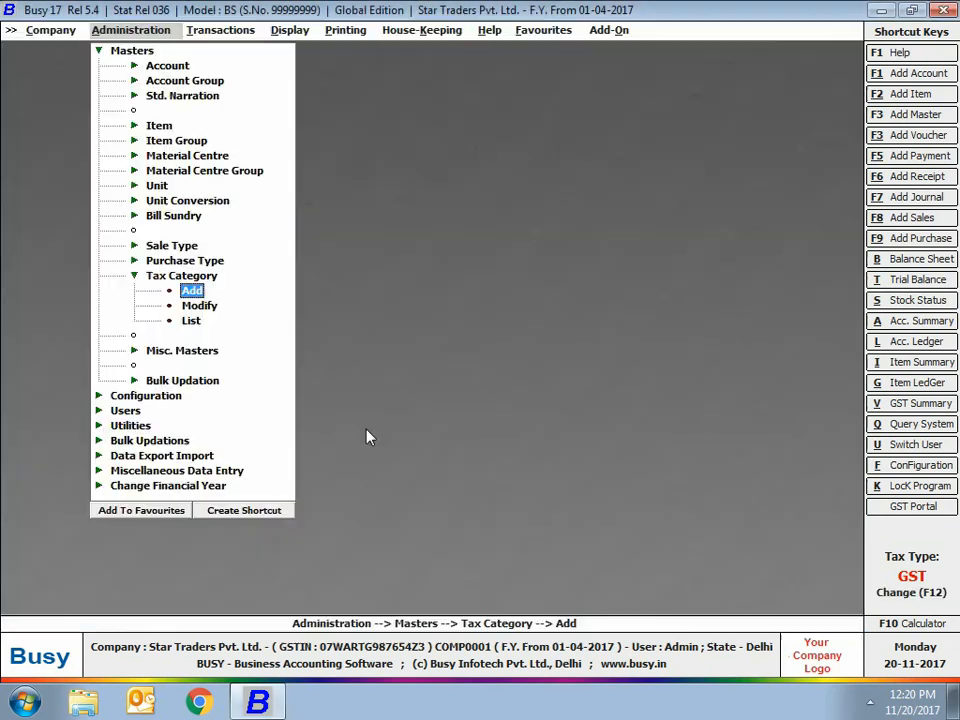
# Step: Open the existing GST 12% tax category for modification, review its GST rates, and close it
pyautogui.click(203, 307)
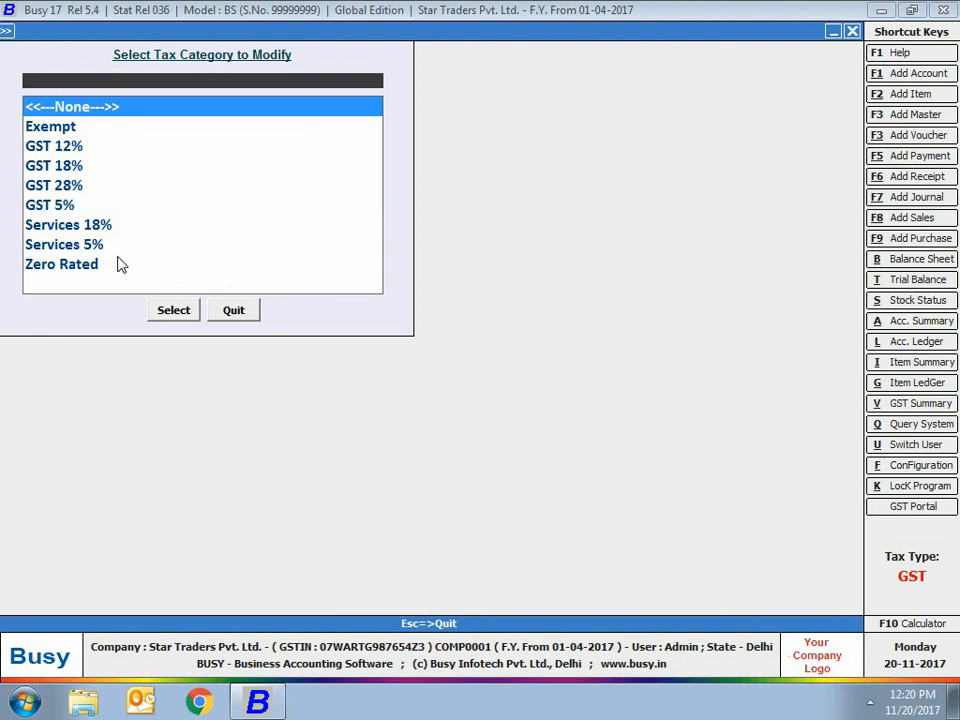
pyautogui.doubleClick(60, 146)
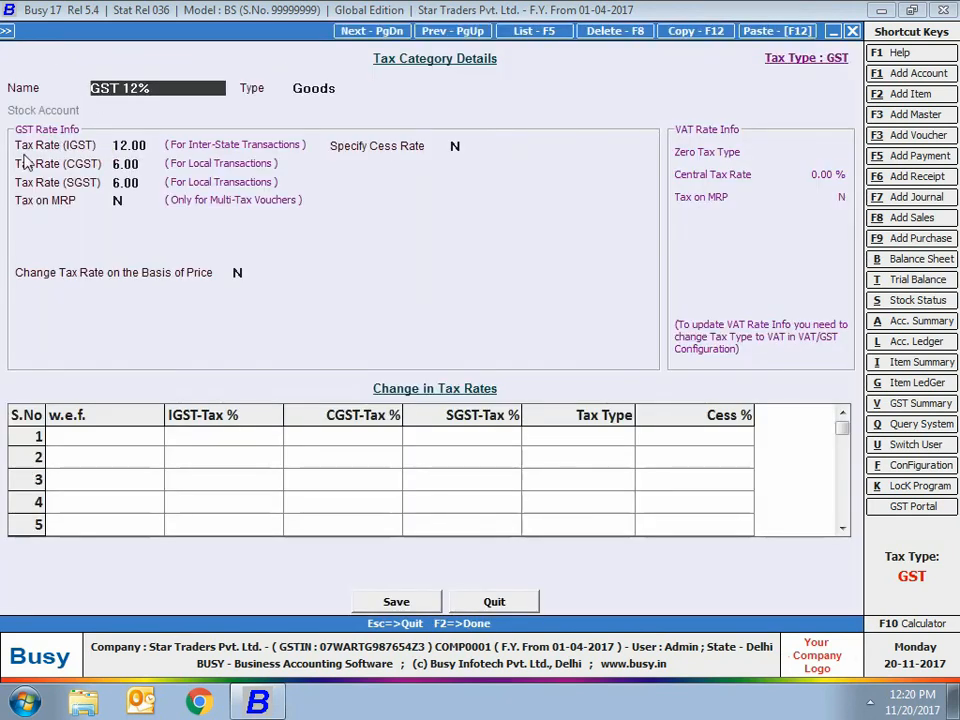
pyautogui.click(125, 183)
pyautogui.press('Escape')
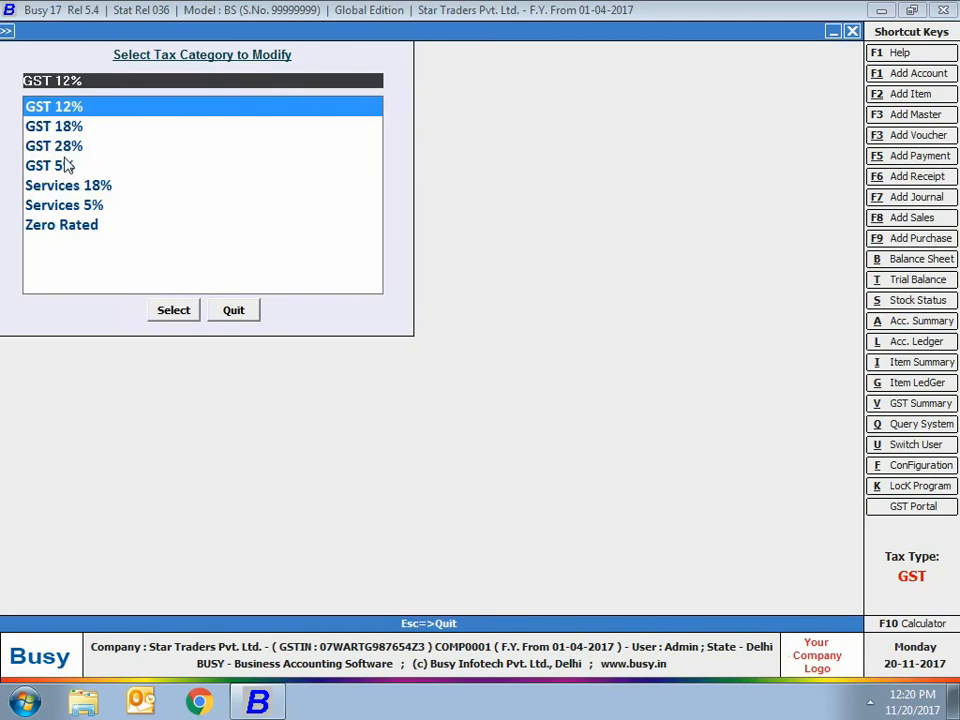
# Step: Review the GST 28% and Services 18% tax categories, and leave tax category modification and the Masters list
pyautogui.doubleClick(62, 150)
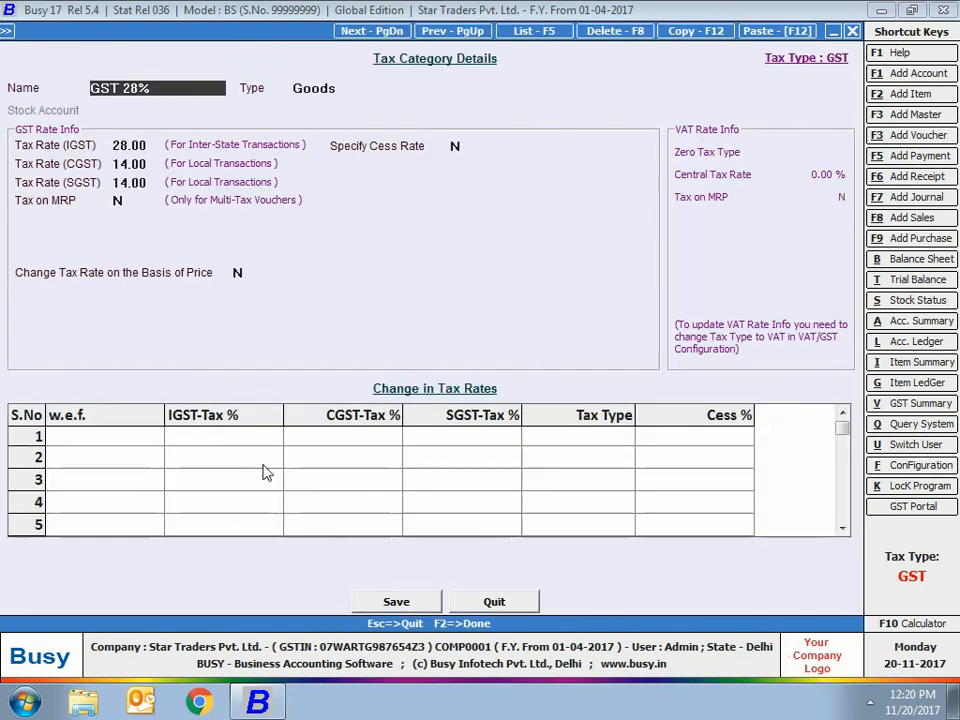
pyautogui.press('Escape')
pyautogui.doubleClick(60, 148)
pyautogui.click(502, 601)
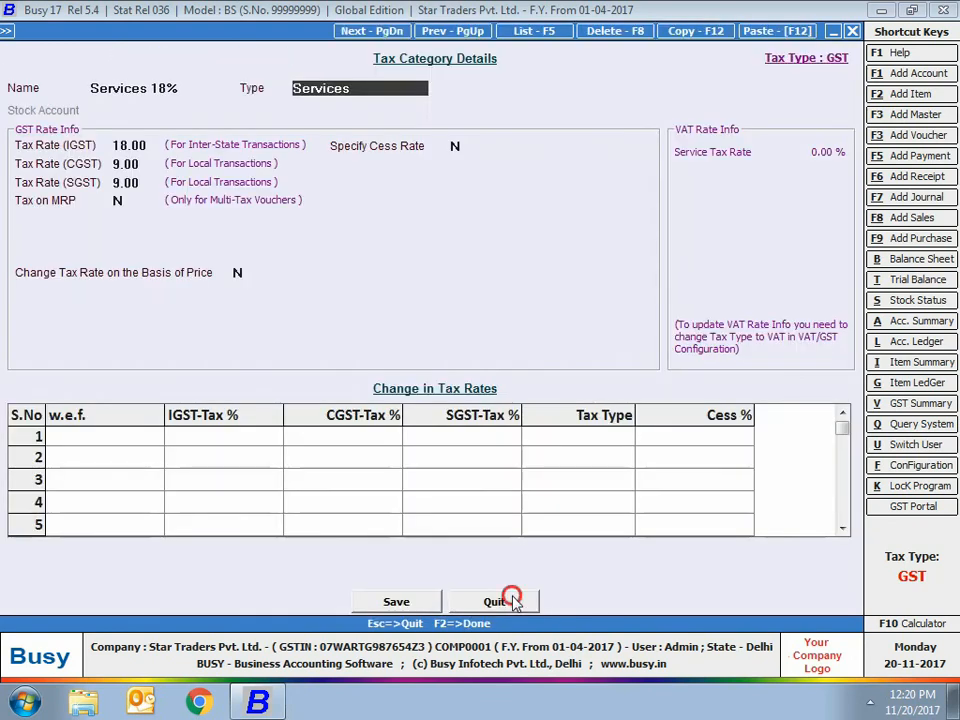
pyautogui.press('Escape')
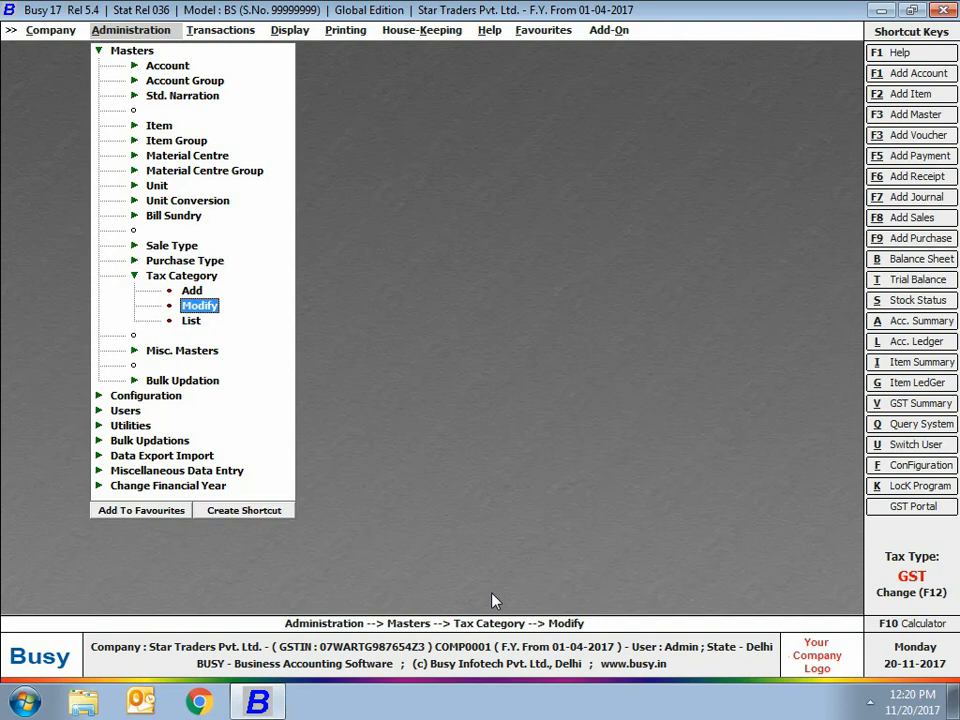
pyautogui.press('Escape')
pyautogui.press('Escape')
pyautogui.press('Escape')
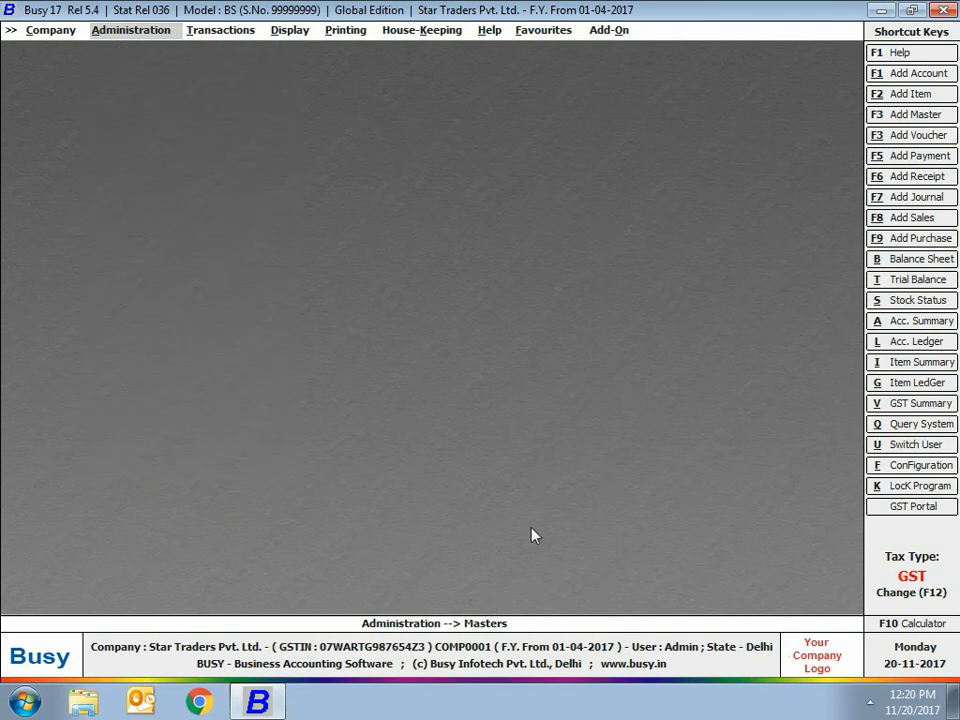